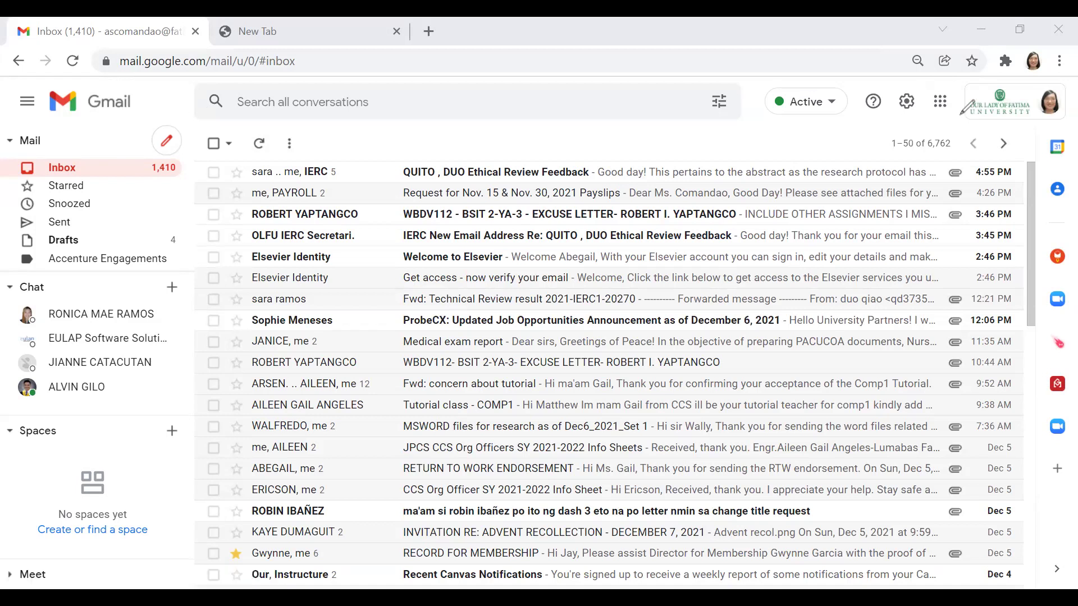
Step: Open ScienceDirect from Google apps and request institutional access with the university email address
{"action": "left_click_drag", "start_coordinate": [960, 113], "coordinate": [952, 87]}
{"action": "left_click", "coordinate": [941, 101]}
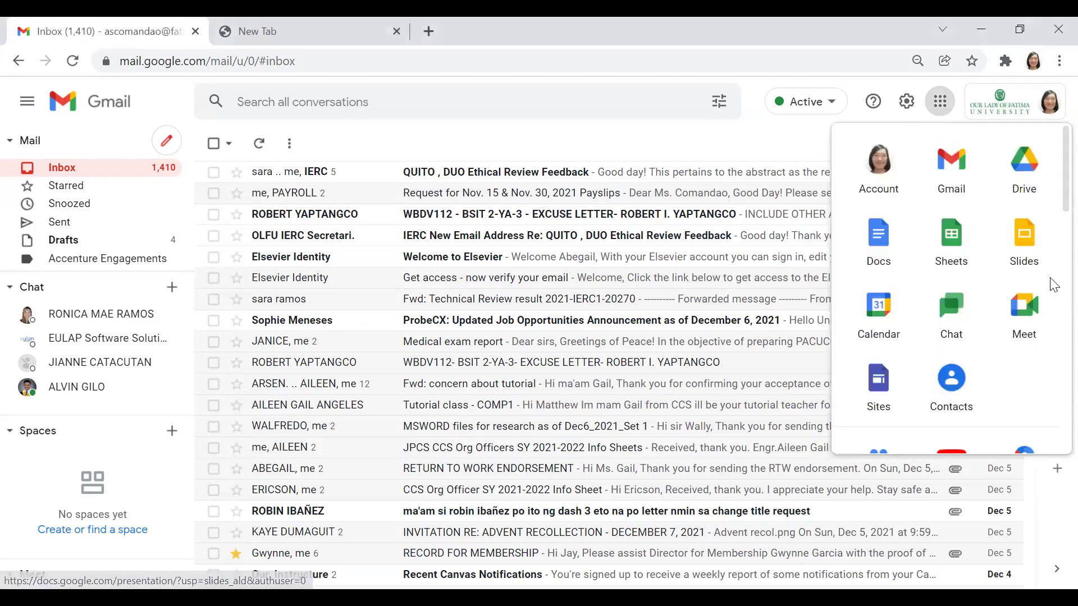
{"action": "scroll", "coordinate": [1054, 285], "scroll_direction": "down", "scroll_amount": 2}
{"action": "scroll", "coordinate": [1054, 285], "scroll_direction": "down", "scroll_amount": 3}
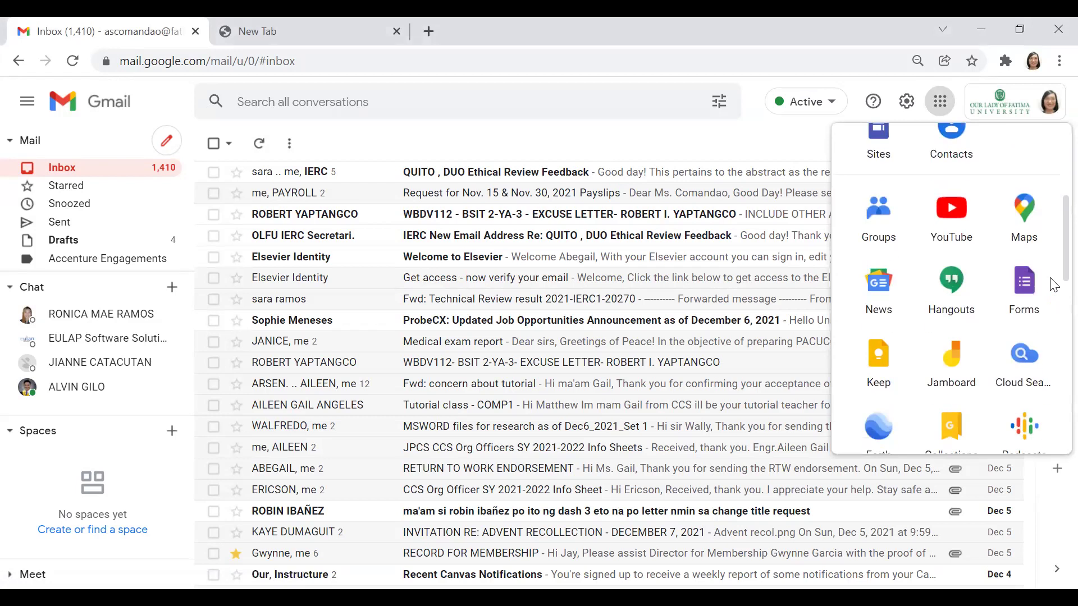
{"action": "scroll", "coordinate": [1054, 285], "scroll_direction": "down", "scroll_amount": 10}
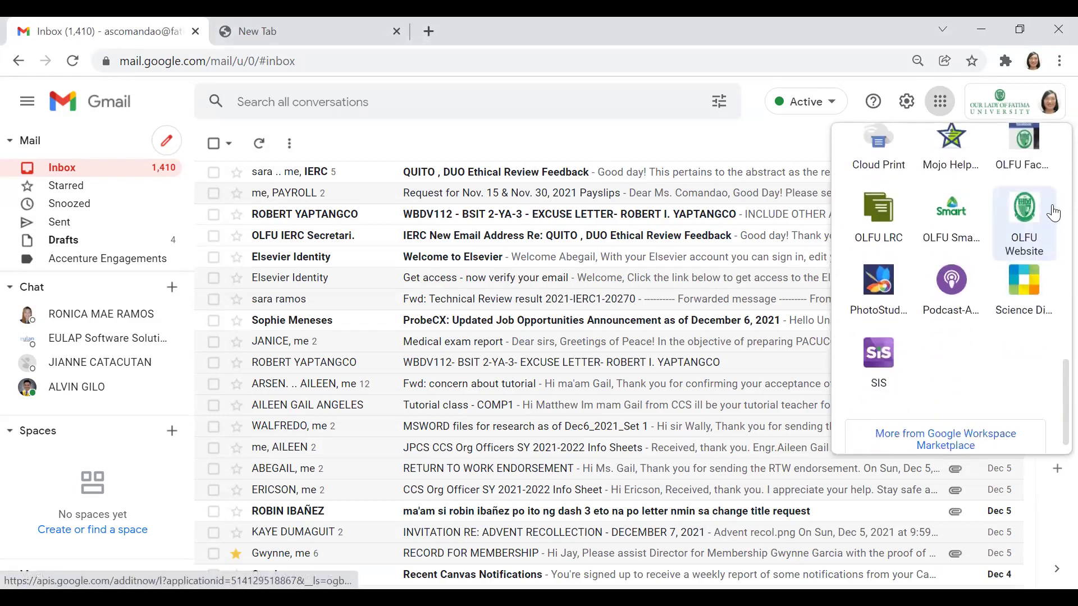
{"action": "left_click", "coordinate": [1027, 290]}
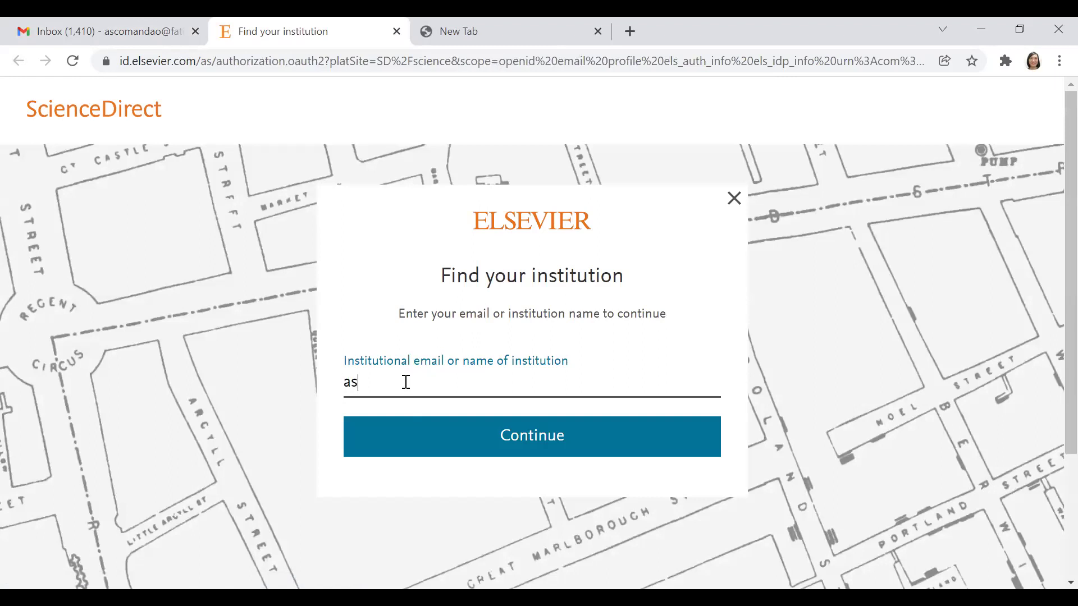
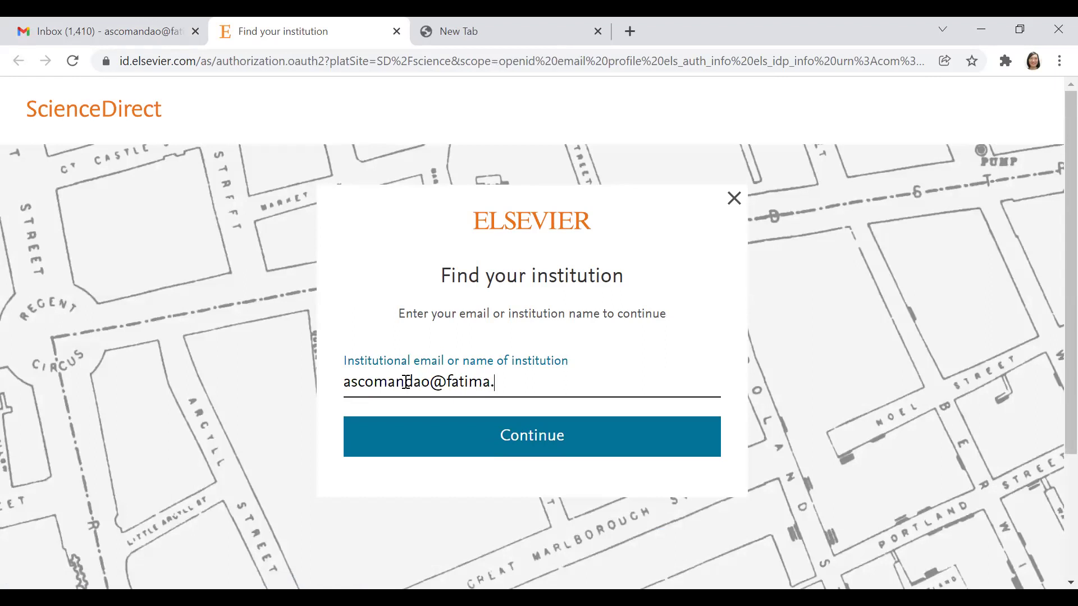
{"action": "left_click", "coordinate": [582, 446]}
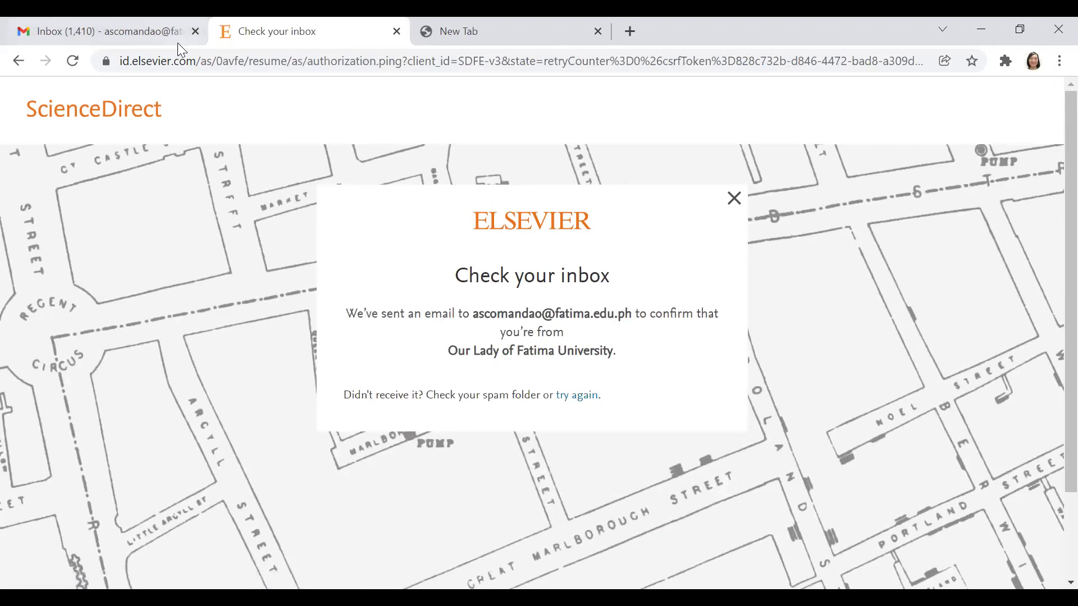
Step: Open the Elsevier 'Get access - now verify your email' message in Gmail and follow its Get access link
{"action": "left_click", "coordinate": [114, 33]}
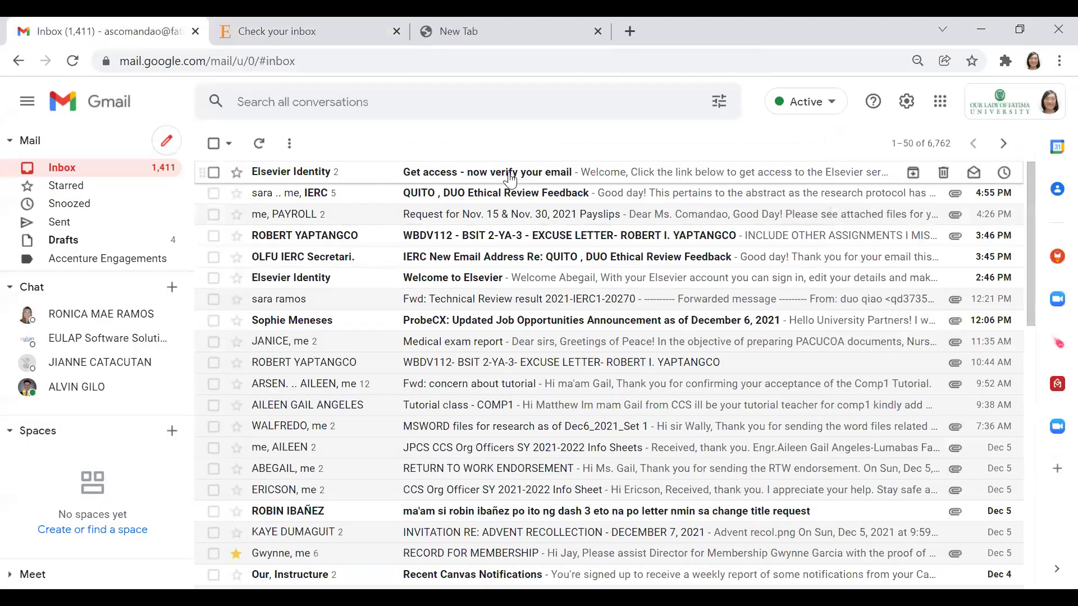
{"action": "left_click", "coordinate": [509, 174]}
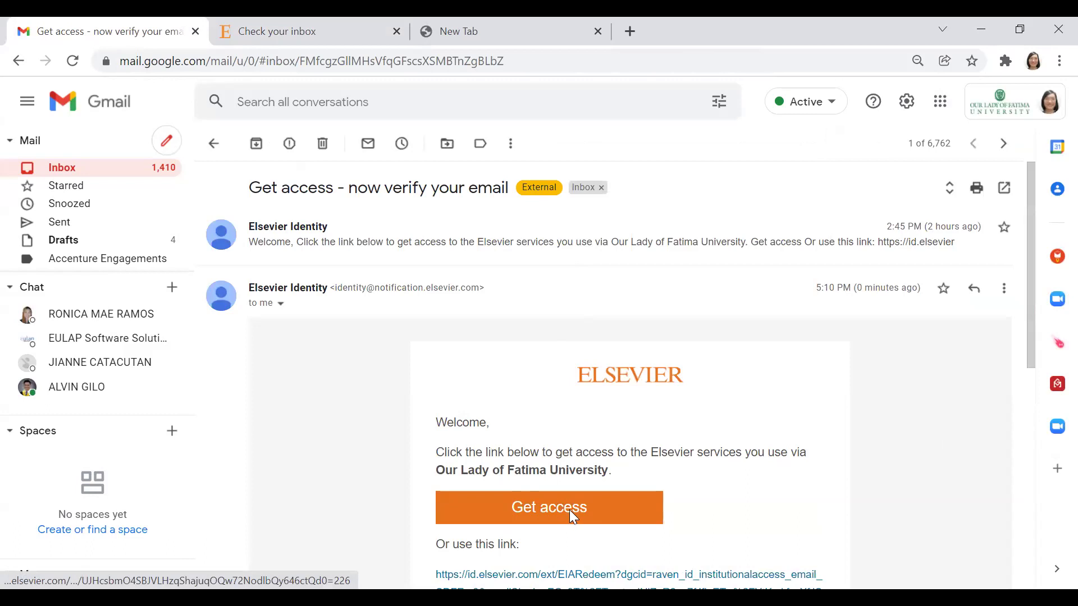
{"action": "left_click", "coordinate": [571, 510]}
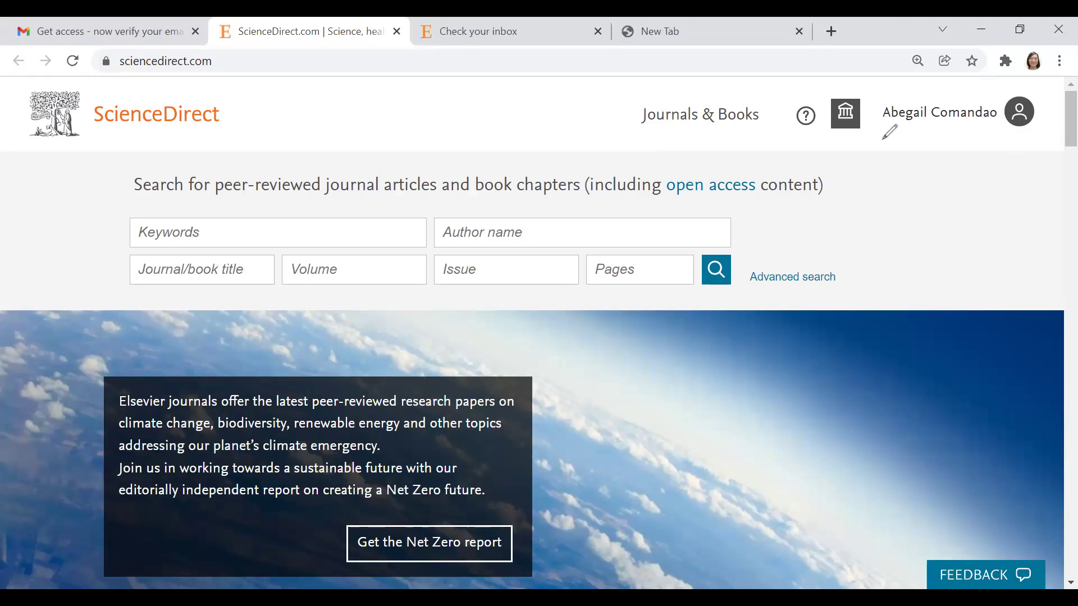
Step: Run a ScienceDirect keyword search for 'internet of underwater things'
{"action": "left_click_drag", "start_coordinate": [884, 139], "coordinate": [885, 137]}
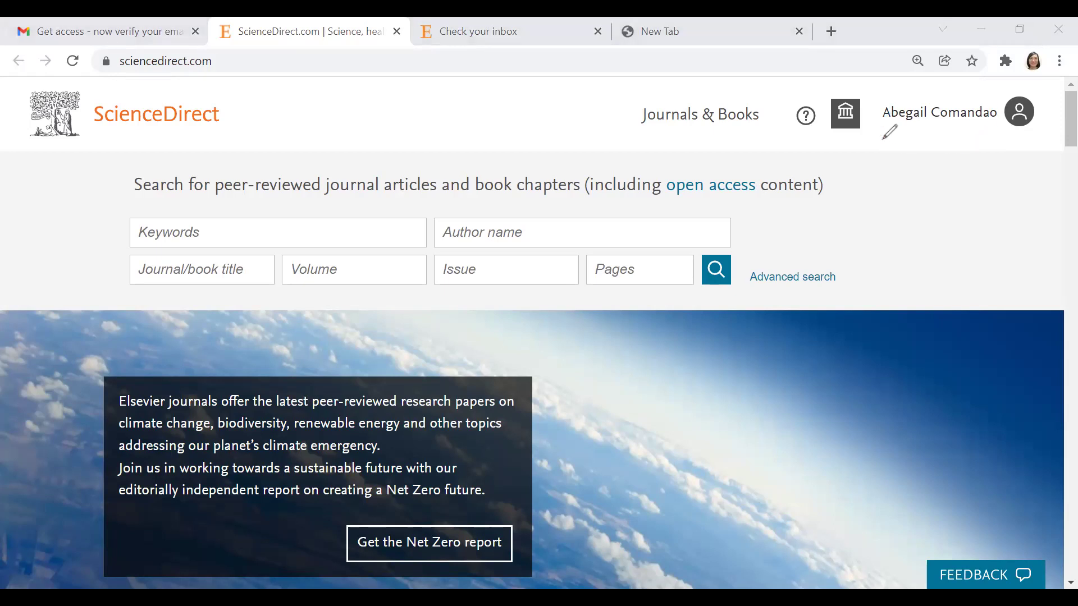
{"action": "left_click", "coordinate": [194, 232]}
{"action": "type", "text": "int"}
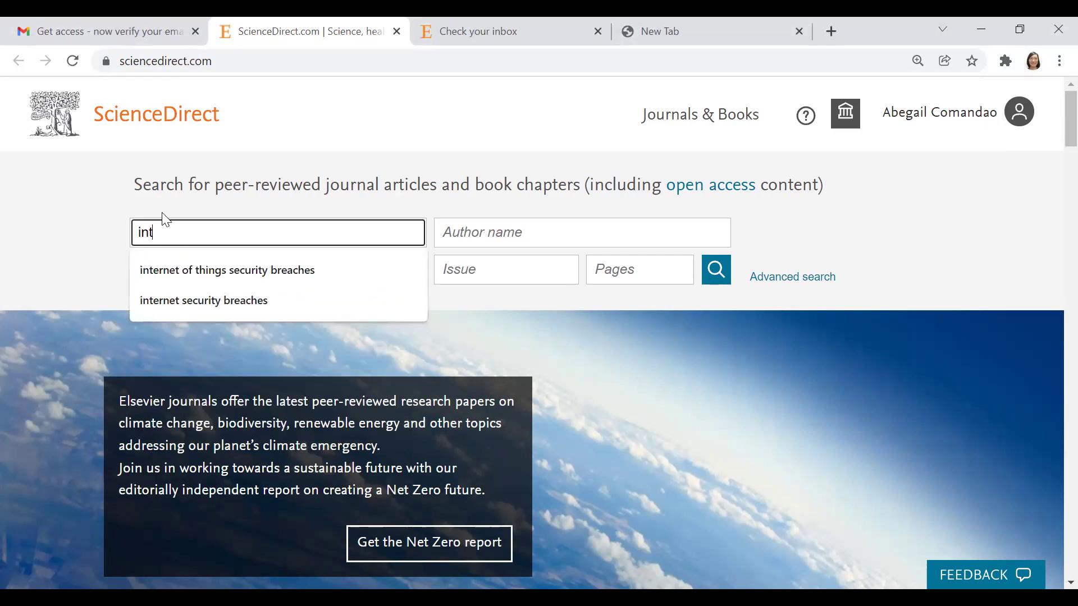
{"action": "type", "text": "ernet"}
{"action": "type", "text": "of underw"}
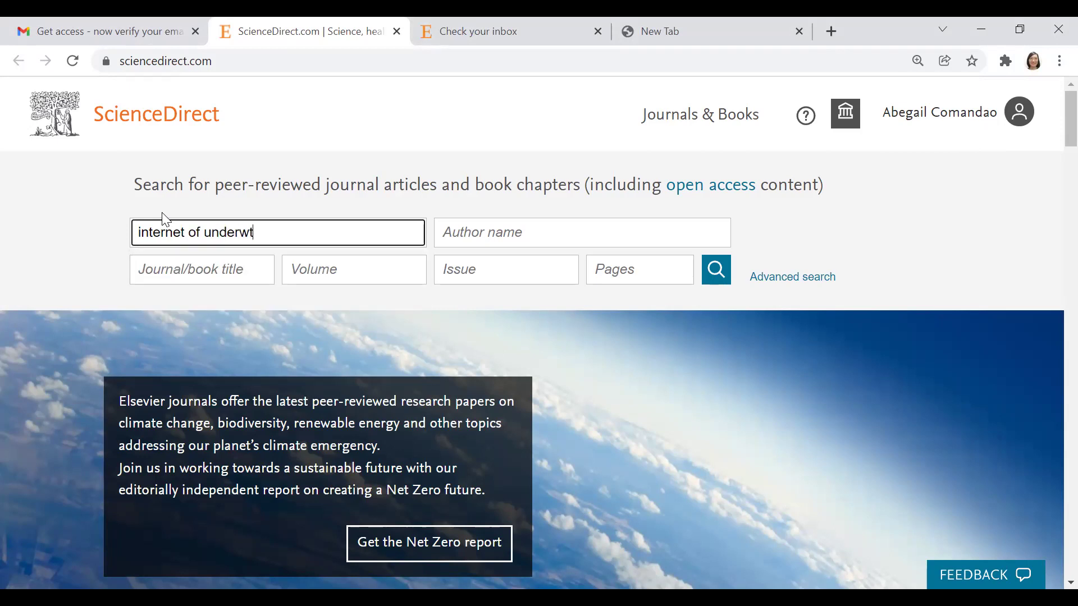
{"action": "type", "text": "ater things"}
{"action": "key", "text": "Return"}
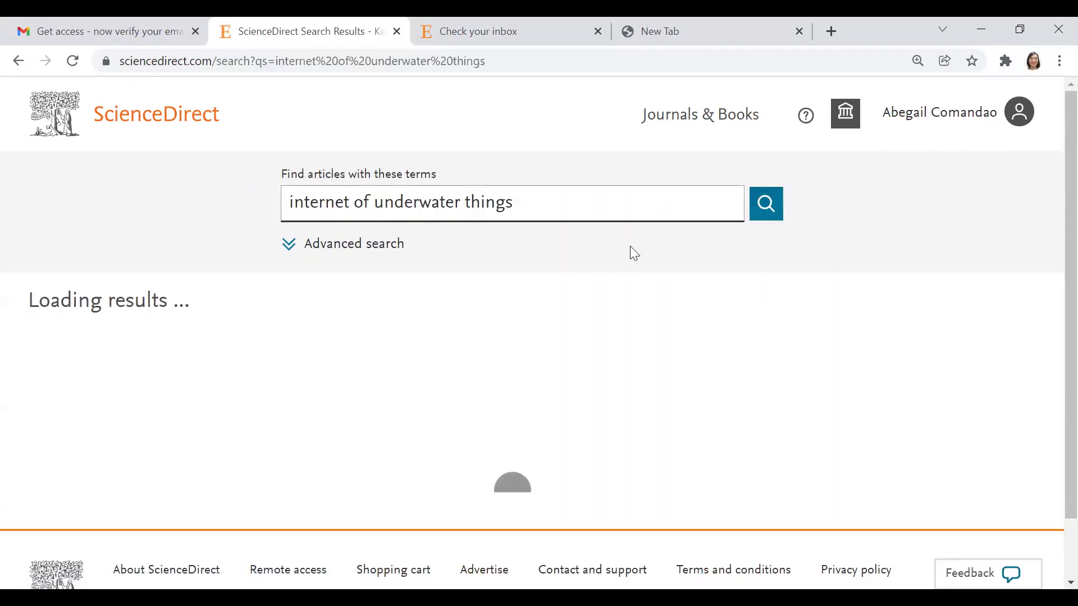
Step: Tick results 4, 5 and 9: the AUV path planning, overview, and optical communication articles
{"action": "scroll", "coordinate": [405, 315], "scroll_direction": "down", "scroll_amount": 1}
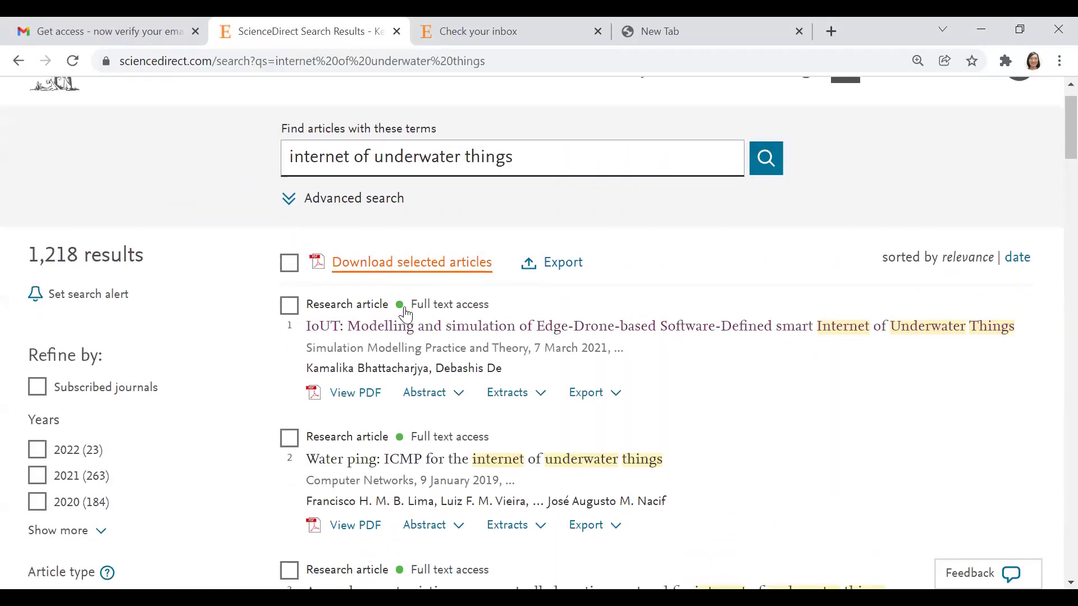
{"action": "scroll", "coordinate": [405, 315], "scroll_direction": "down", "scroll_amount": 1}
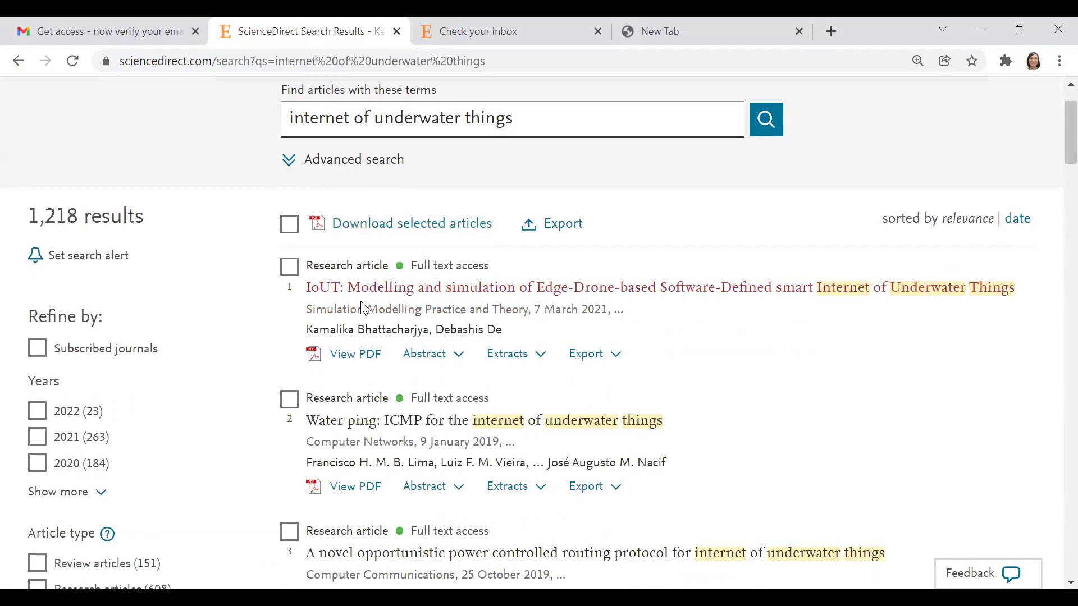
{"action": "scroll", "coordinate": [465, 381], "scroll_direction": "down", "scroll_amount": 3}
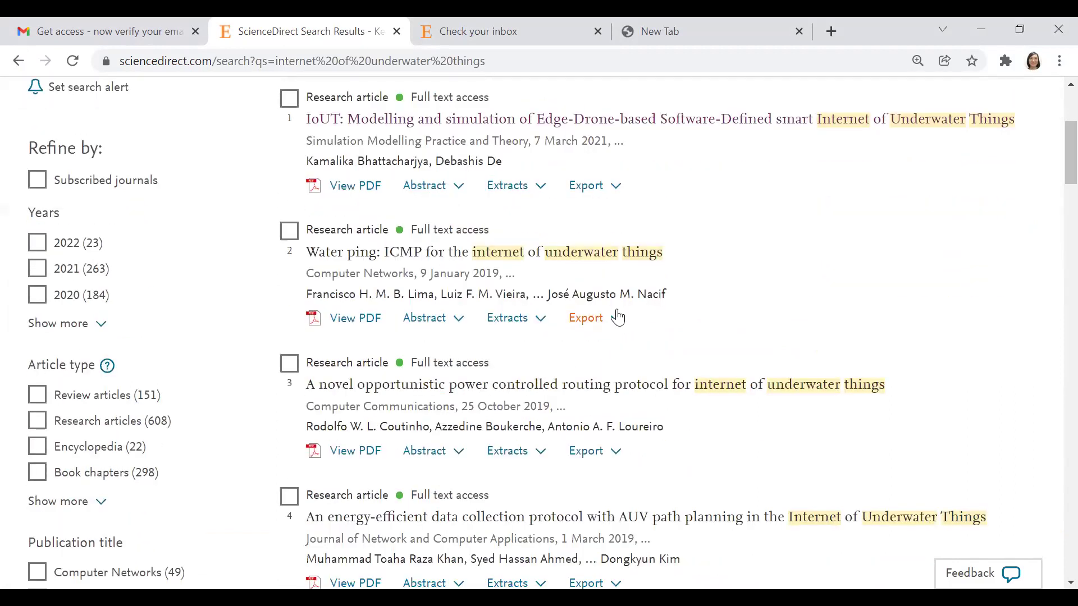
{"action": "scroll", "coordinate": [540, 399], "scroll_direction": "down", "scroll_amount": 2}
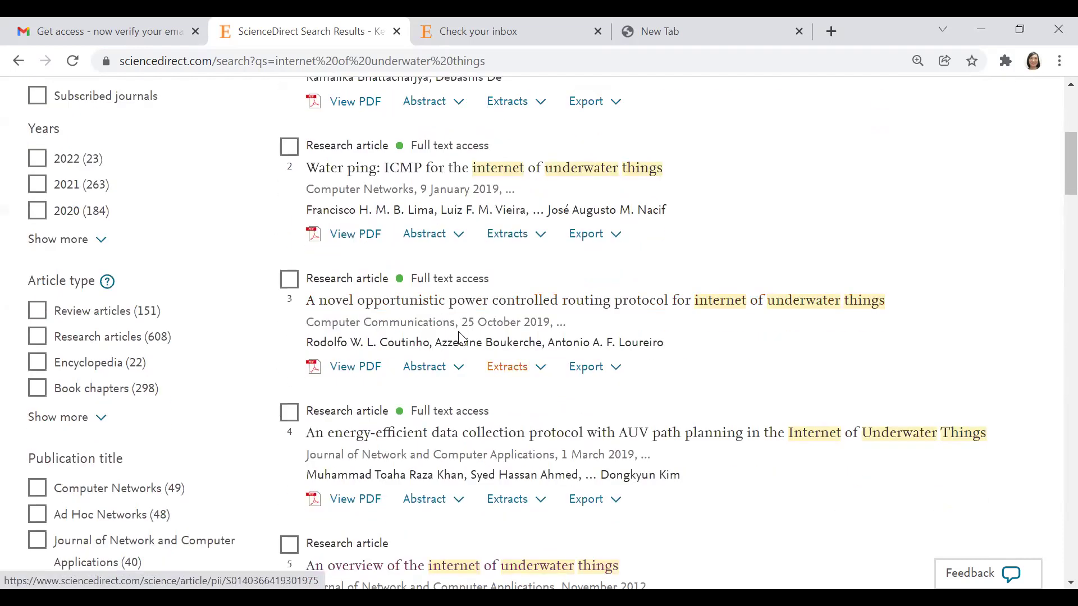
{"action": "left_click", "coordinate": [289, 415]}
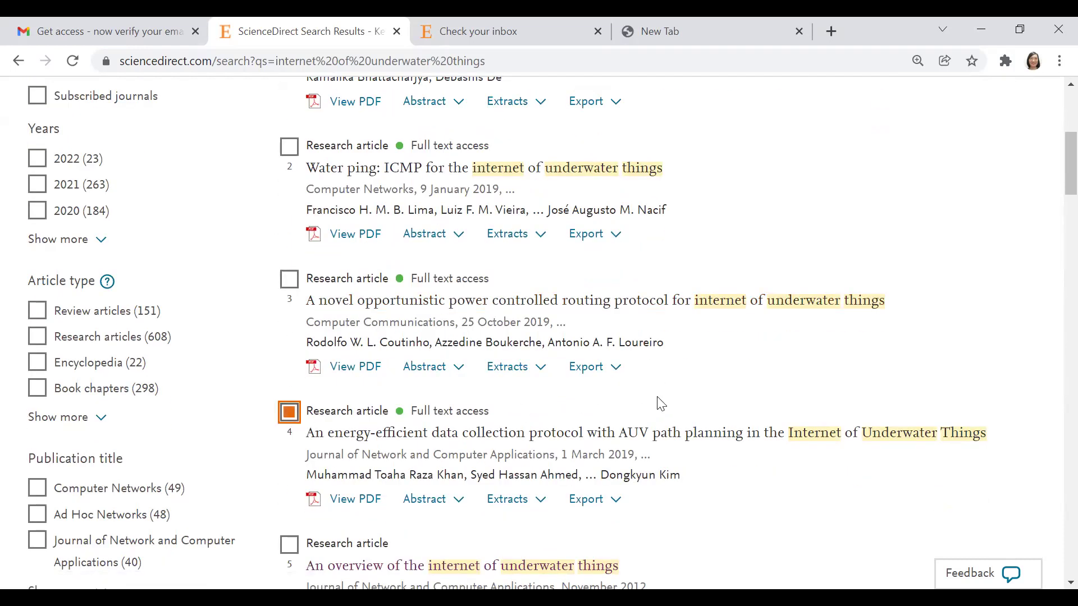
{"action": "scroll", "coordinate": [614, 399], "scroll_direction": "down", "scroll_amount": 1}
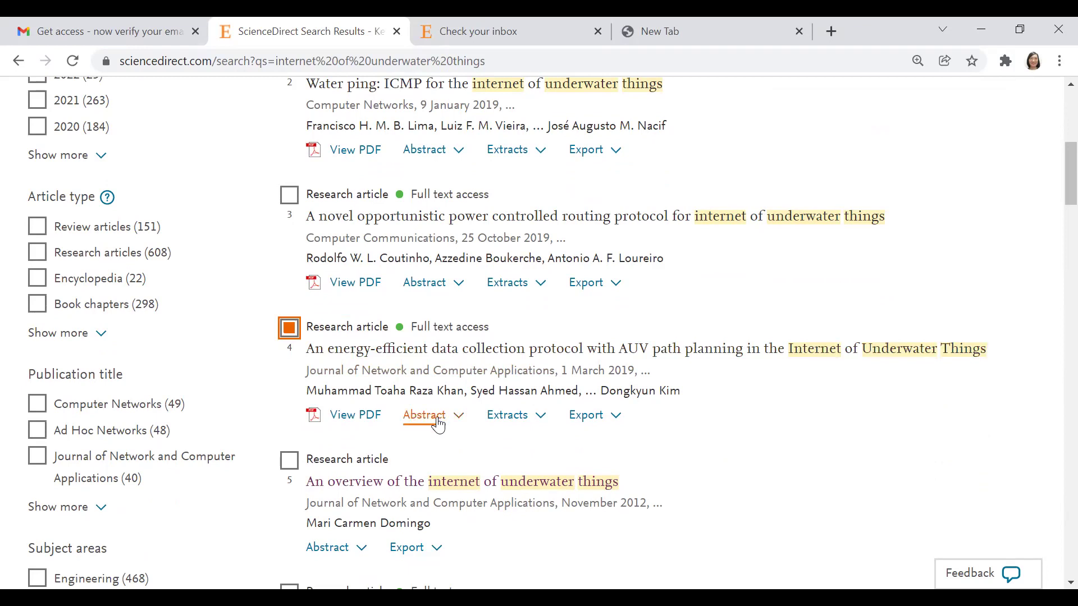
{"action": "scroll", "coordinate": [559, 393], "scroll_direction": "up", "scroll_amount": 8}
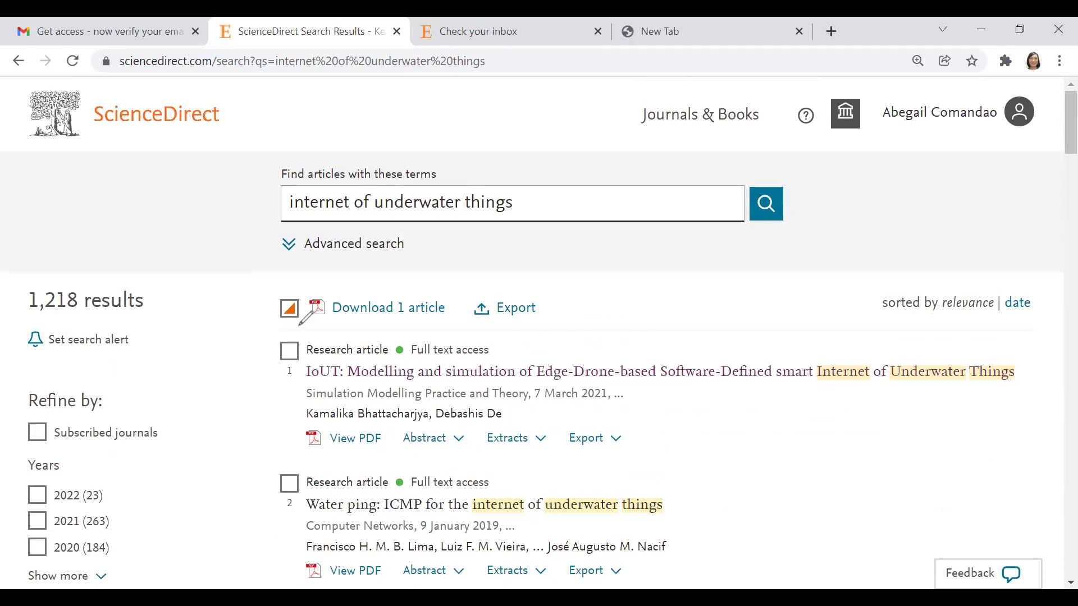
{"action": "left_click_drag", "start_coordinate": [299, 325], "coordinate": [400, 283]}
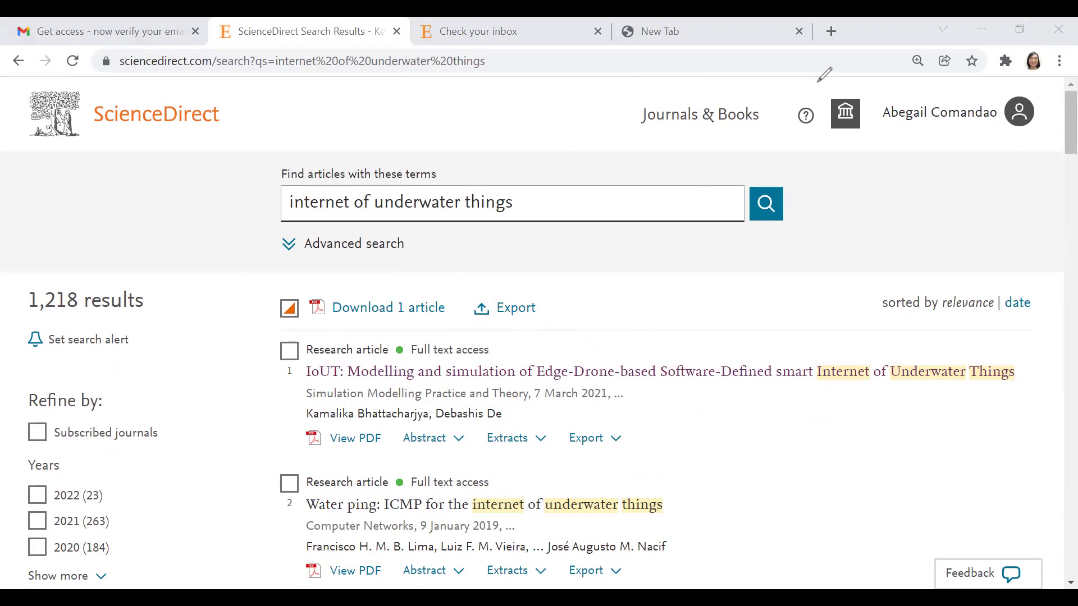
{"action": "scroll", "coordinate": [356, 409], "scroll_direction": "down", "scroll_amount": 7}
{"action": "scroll", "coordinate": [436, 453], "scroll_direction": "down", "scroll_amount": 3}
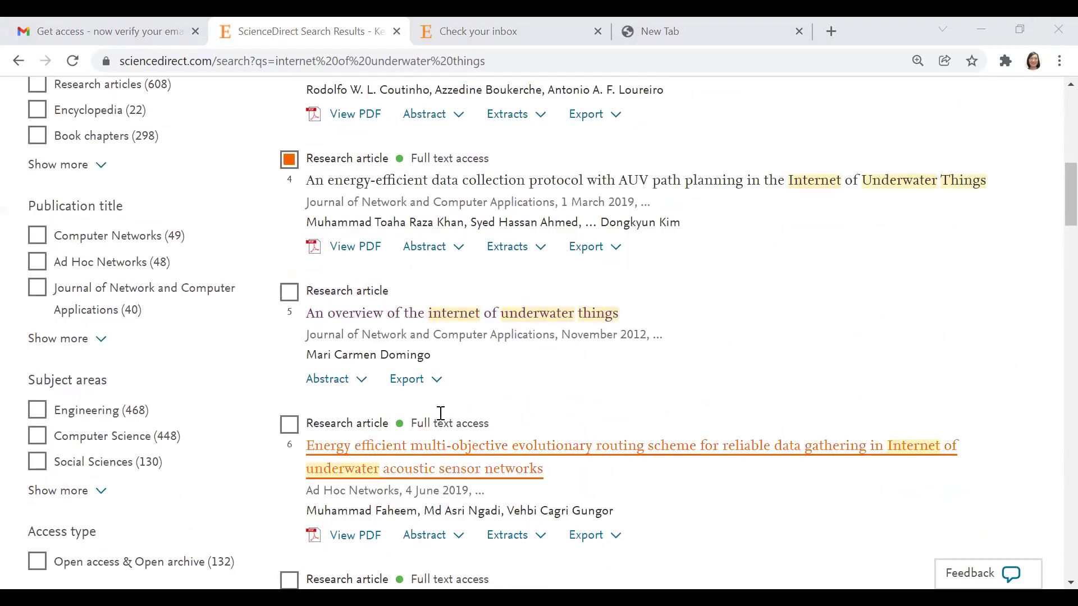
{"action": "left_click", "coordinate": [289, 303]}
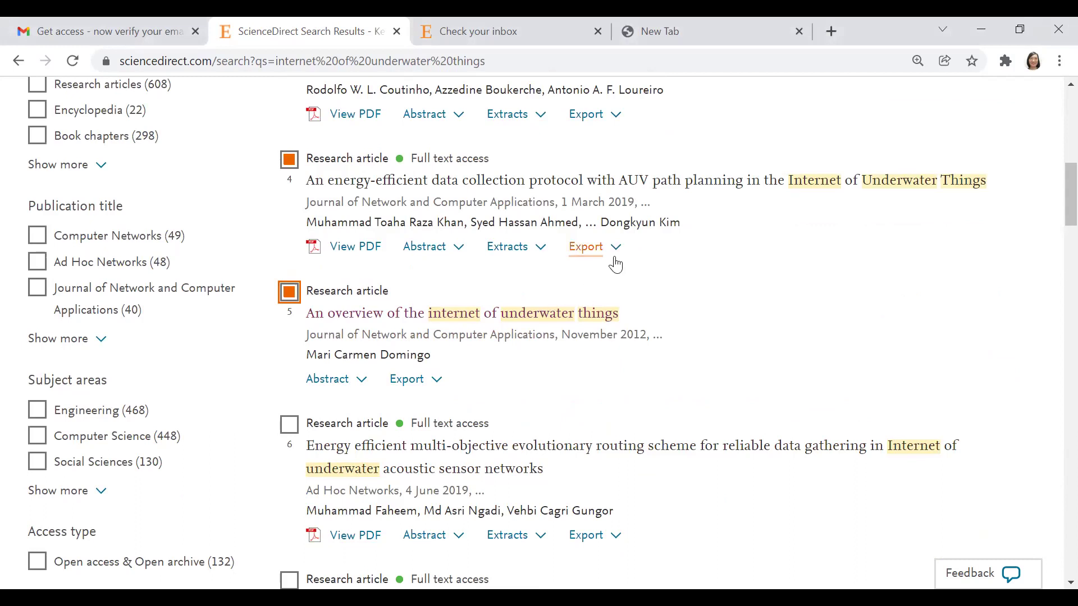
{"action": "scroll", "coordinate": [652, 373], "scroll_direction": "down", "scroll_amount": 3}
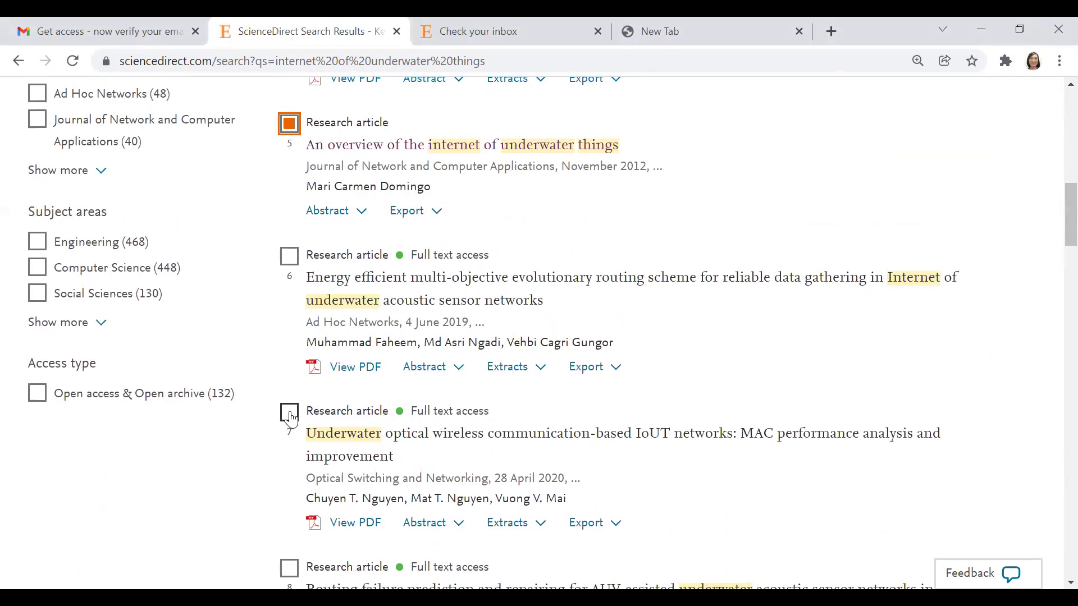
{"action": "scroll", "coordinate": [314, 415], "scroll_direction": "down", "scroll_amount": 4}
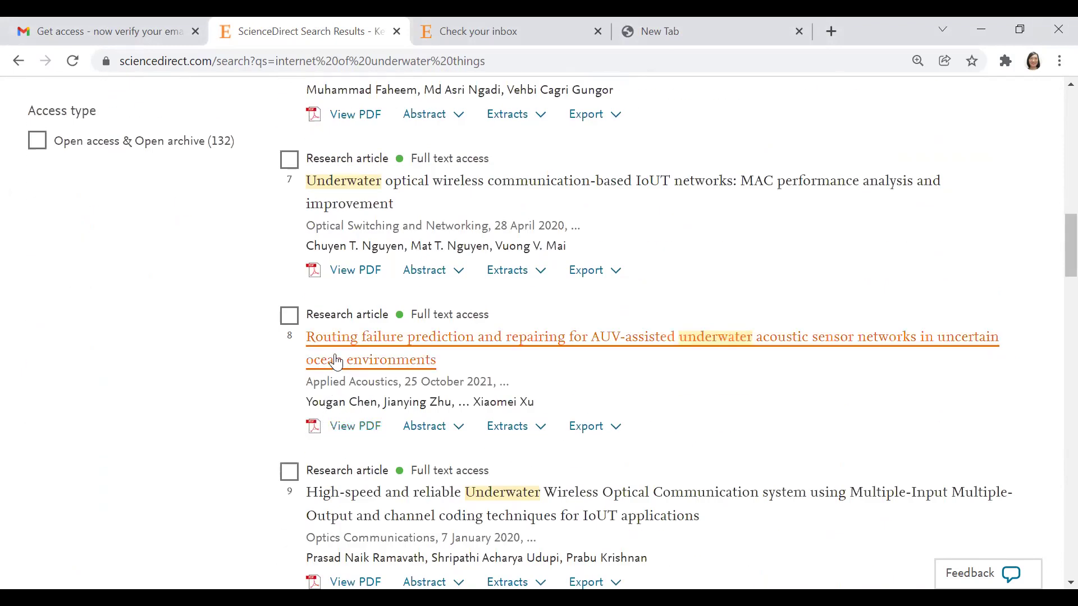
{"action": "scroll", "coordinate": [337, 466], "scroll_direction": "down", "scroll_amount": 1}
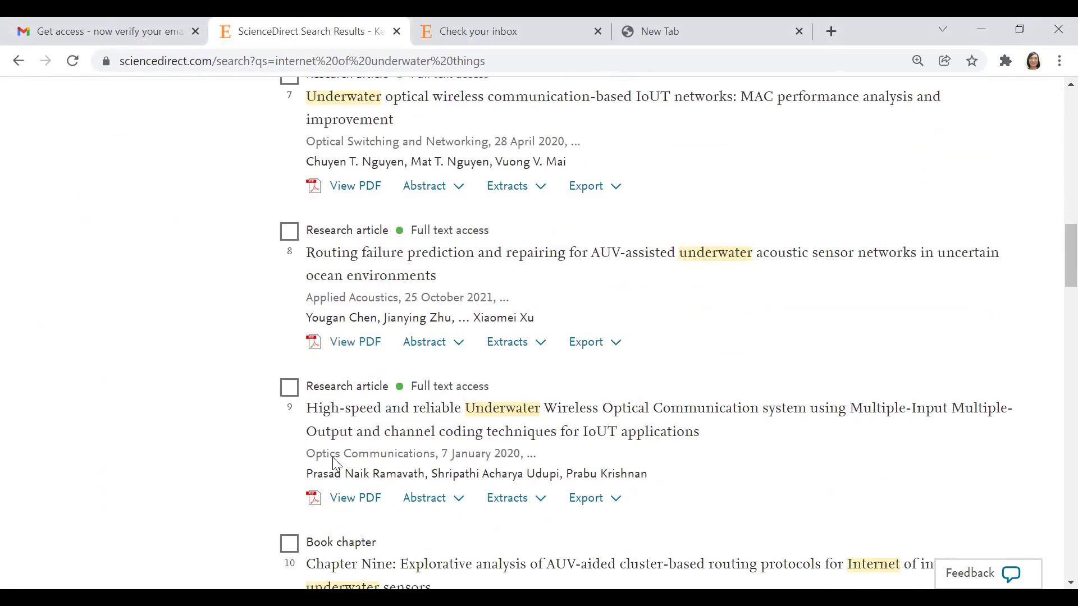
{"action": "left_click", "coordinate": [291, 394]}
Step: Download the three ticked articles together as a zip file
{"action": "scroll", "coordinate": [680, 241], "scroll_direction": "up", "scroll_amount": 15}
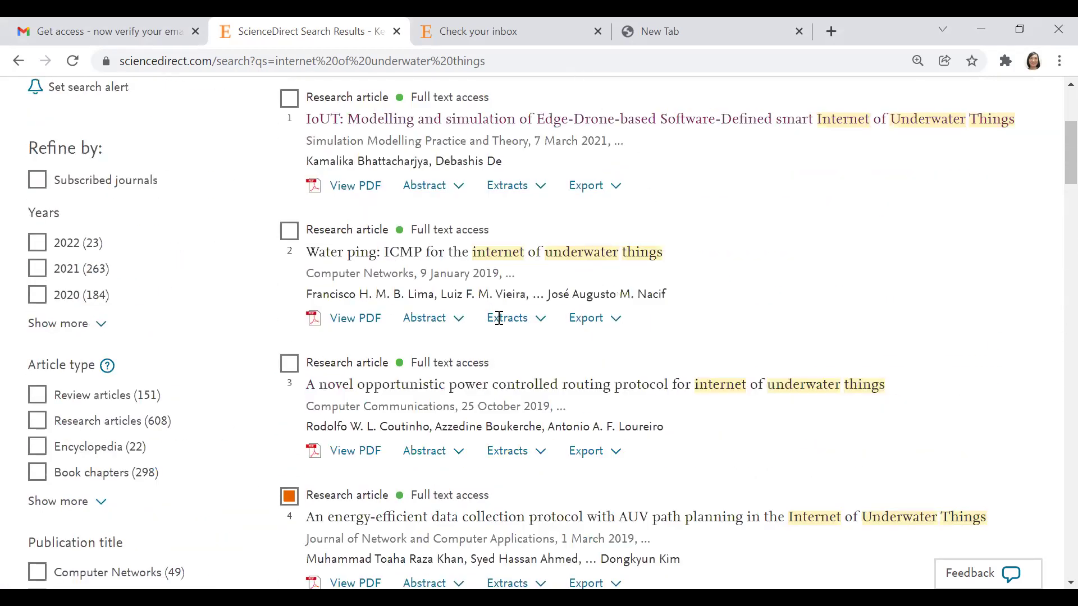
{"action": "scroll", "coordinate": [526, 215], "scroll_direction": "up", "scroll_amount": 5}
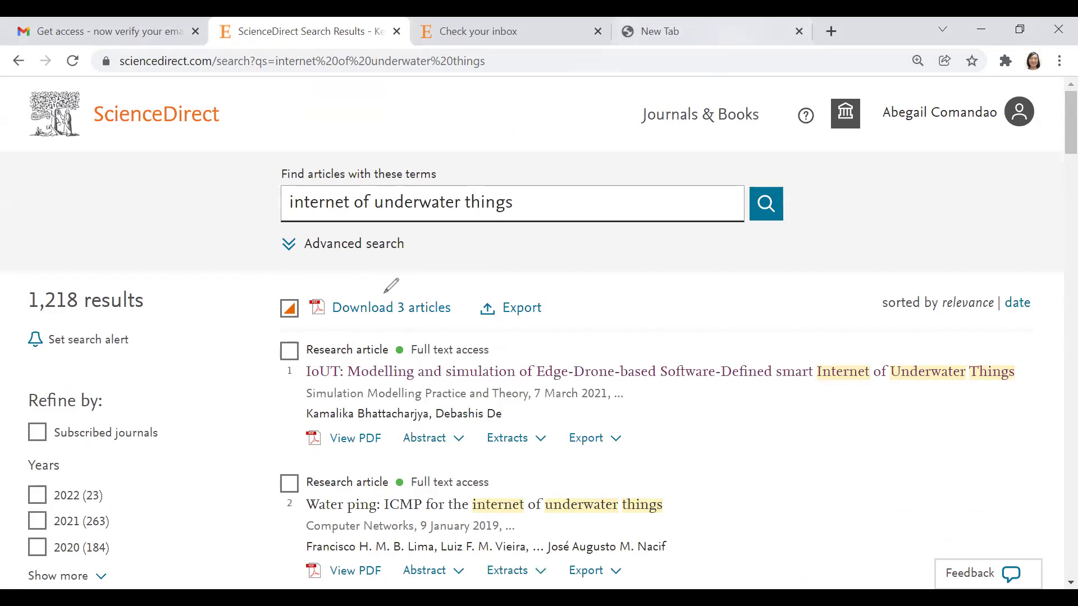
{"action": "left_click_drag", "start_coordinate": [395, 277], "coordinate": [335, 261]}
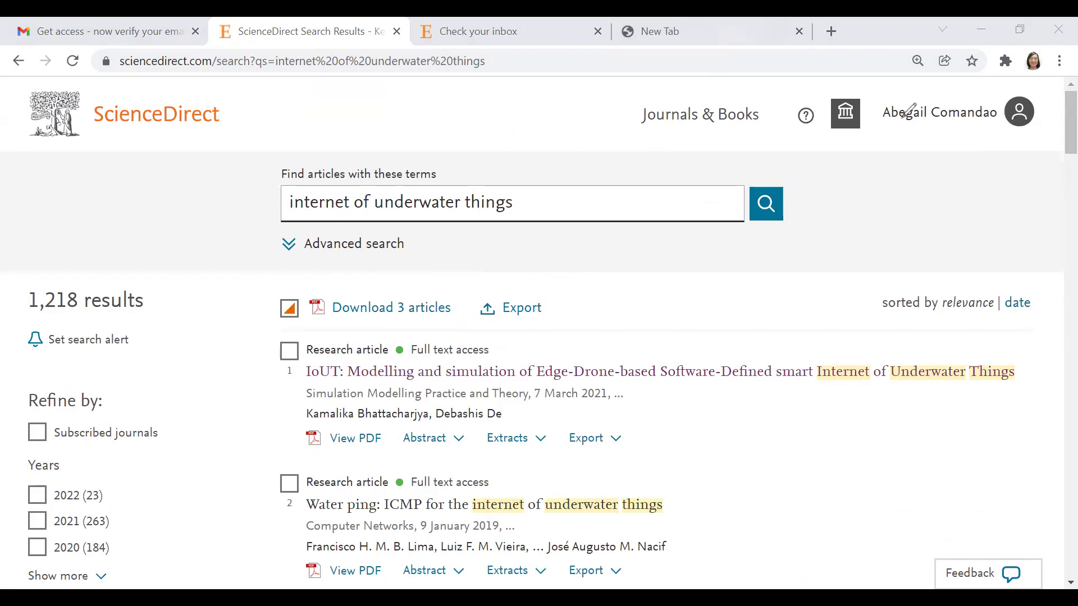
{"action": "left_click", "coordinate": [430, 308]}
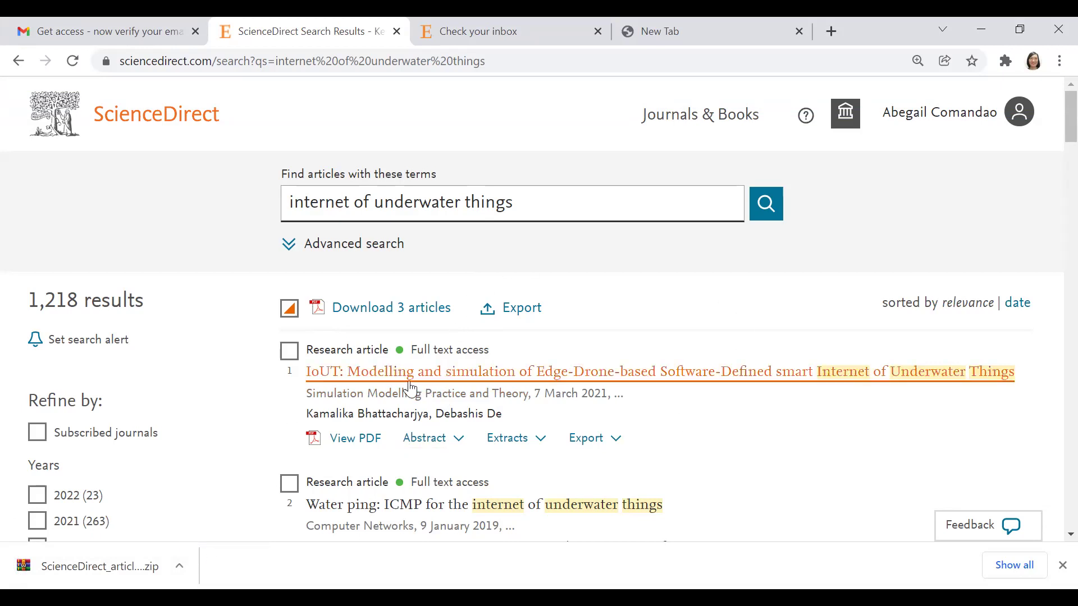
Step: Open 'An overview of the internet of underwater things' and scroll through its abstract
{"action": "scroll", "coordinate": [537, 387], "scroll_direction": "down", "scroll_amount": 7}
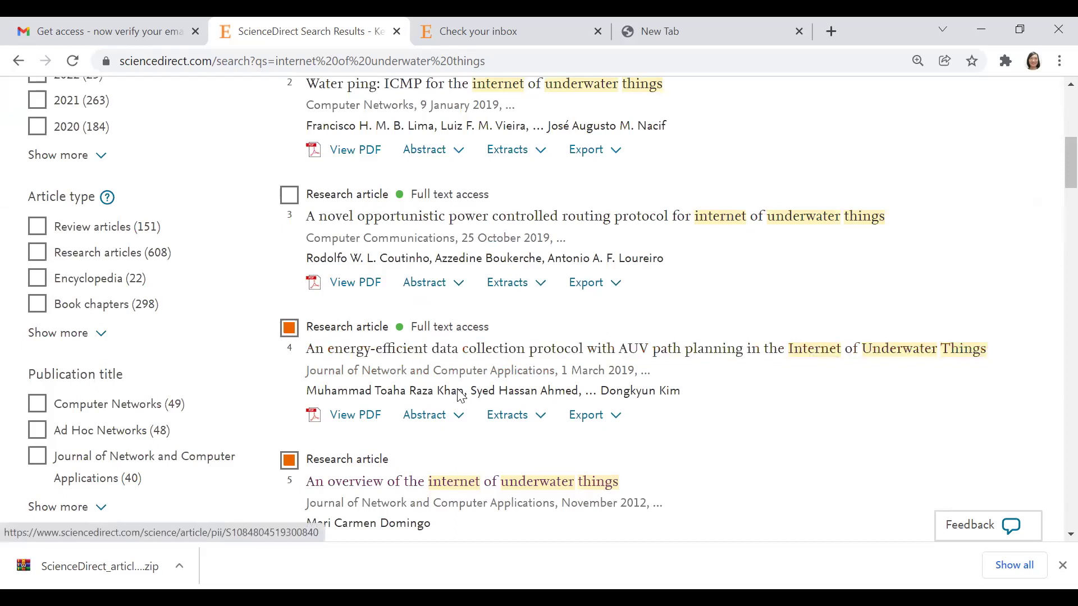
{"action": "scroll", "coordinate": [444, 390], "scroll_direction": "down", "scroll_amount": 3}
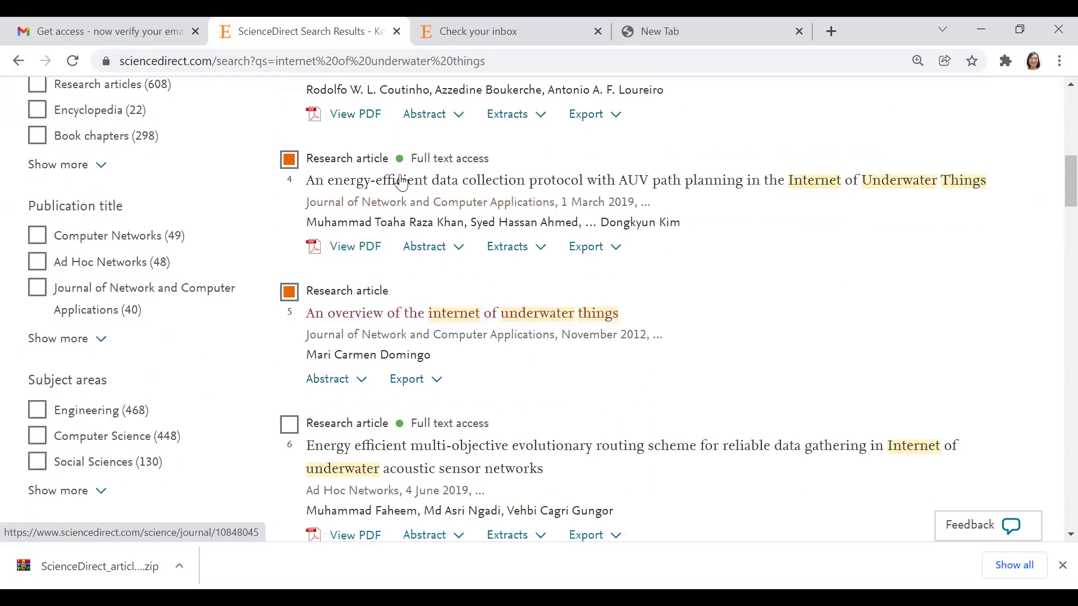
{"action": "left_click", "coordinate": [355, 316]}
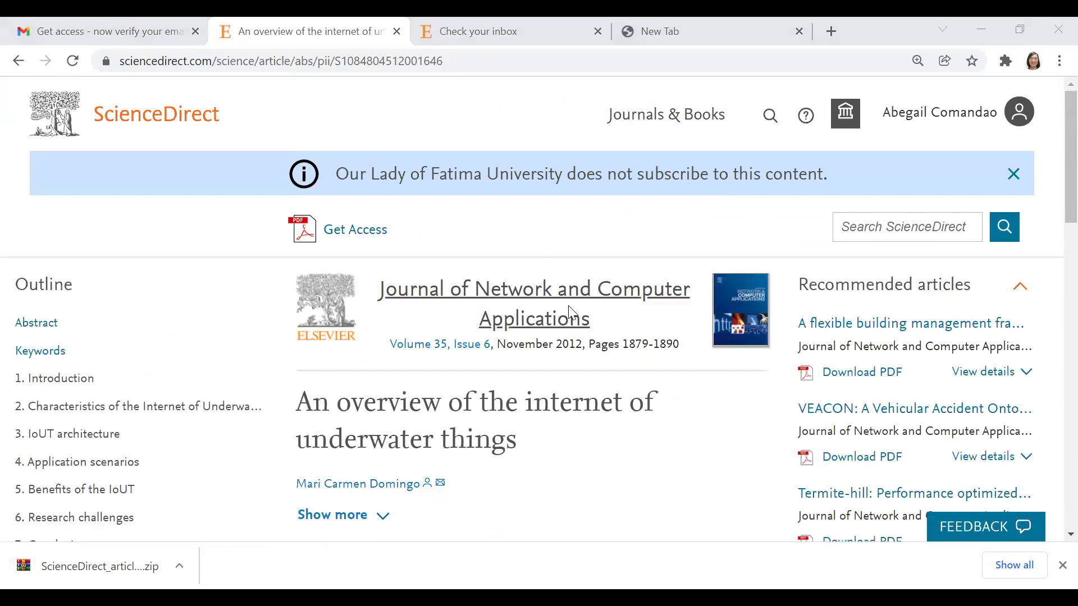
{"action": "scroll", "coordinate": [595, 382], "scroll_direction": "down", "scroll_amount": 3}
{"action": "scroll", "coordinate": [581, 374], "scroll_direction": "down", "scroll_amount": 3}
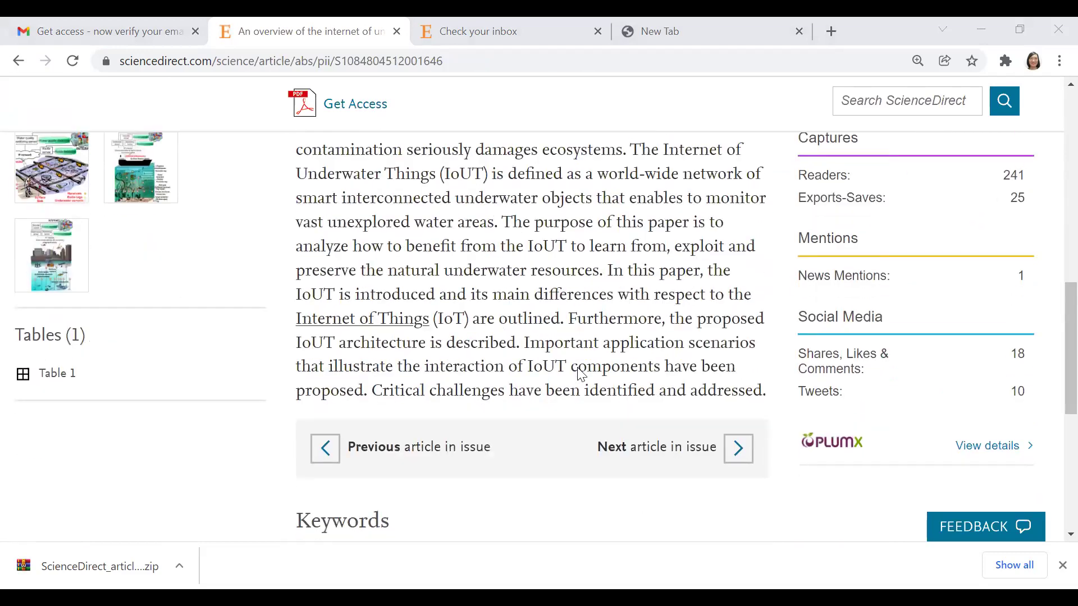
{"action": "scroll", "coordinate": [581, 374], "scroll_direction": "up", "scroll_amount": 6}
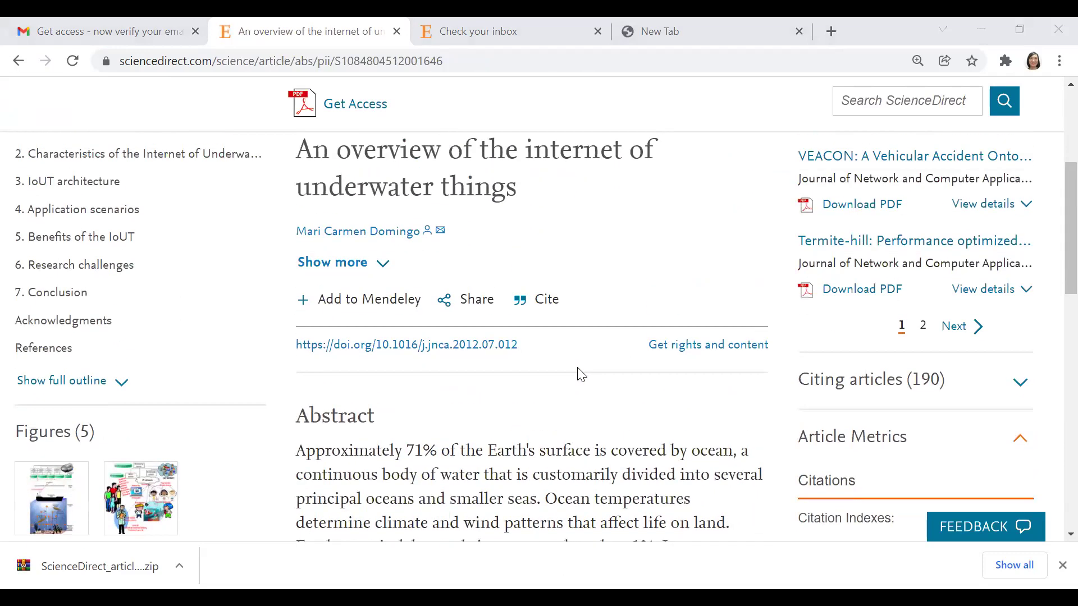
{"action": "scroll", "coordinate": [582, 375], "scroll_direction": "down", "scroll_amount": 5}
{"action": "scroll", "coordinate": [581, 374], "scroll_direction": "down", "scroll_amount": 6}
{"action": "scroll", "coordinate": [581, 374], "scroll_direction": "up", "scroll_amount": 6}
{"action": "scroll", "coordinate": [582, 374], "scroll_direction": "down", "scroll_amount": 1}
{"action": "scroll", "coordinate": [558, 303], "scroll_direction": "down", "scroll_amount": 2}
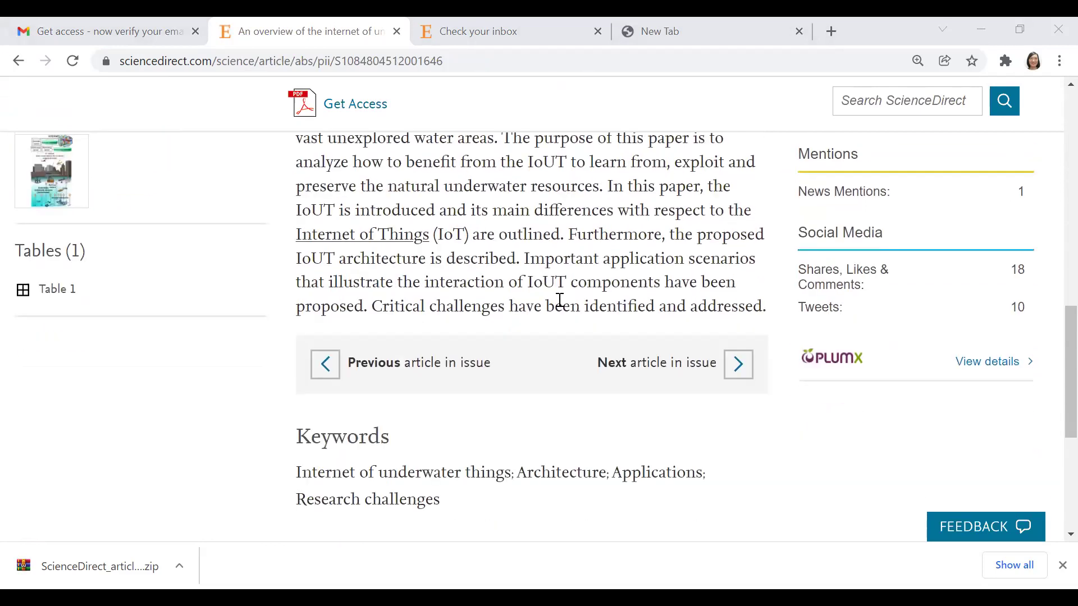
{"action": "scroll", "coordinate": [558, 303], "scroll_direction": "up", "scroll_amount": 10}
{"action": "scroll", "coordinate": [559, 302], "scroll_direction": "up", "scroll_amount": 3}
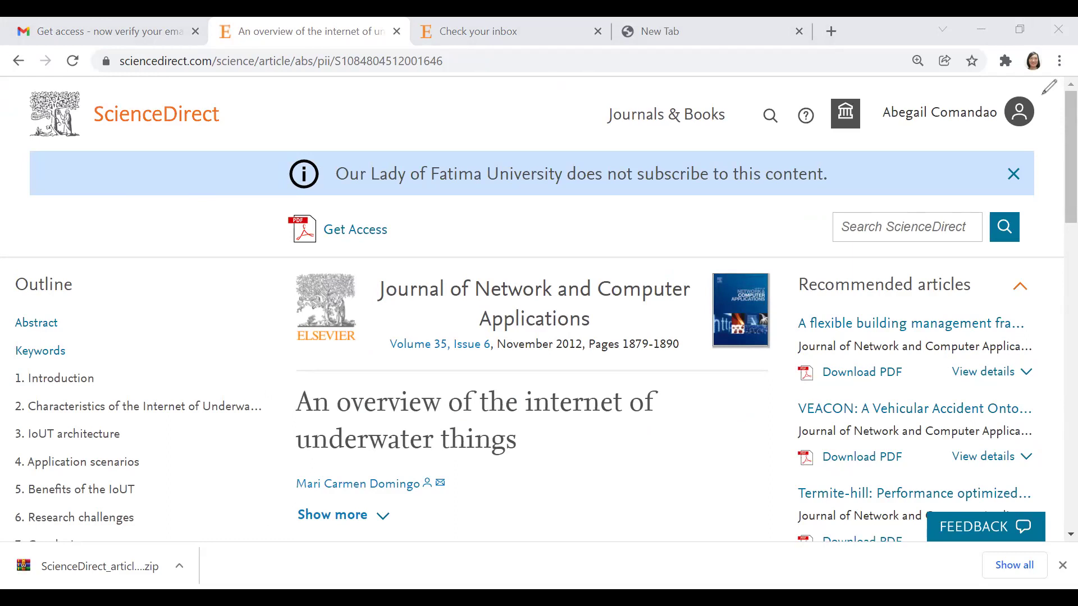
Step: Return to the Elsevier 'Check your inbox' page confirming the verification email was sent
{"action": "mouse_move", "coordinate": [1031, 45]}
{"action": "left_mouse_down"}
{"action": "mouse_move", "coordinate": [995, 71]}
{"action": "mouse_move", "coordinate": [1042, 47]}
{"action": "left_mouse_up"}
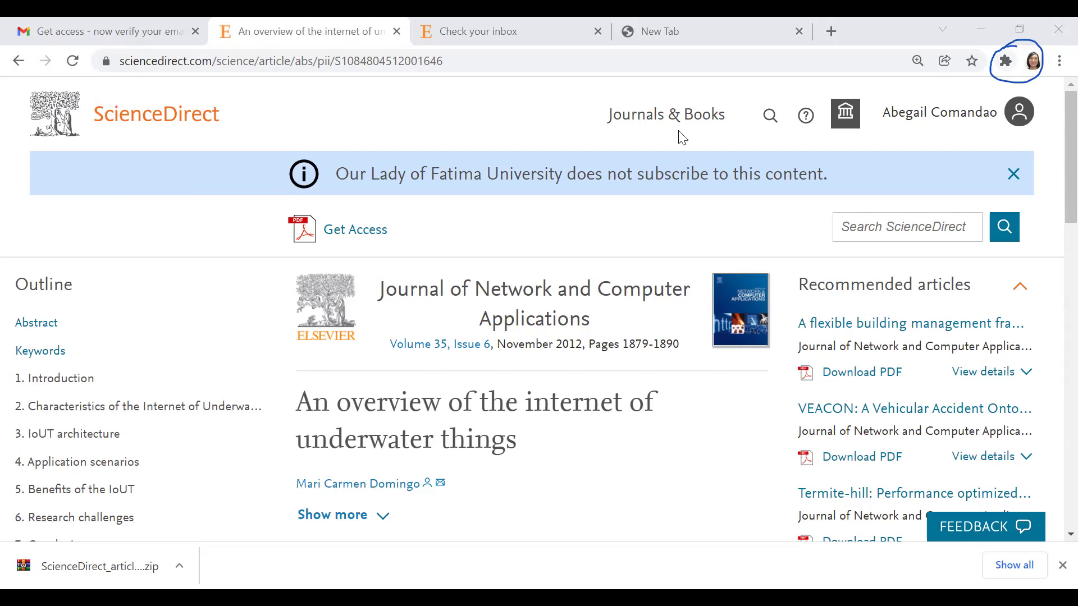
{"action": "left_click", "coordinate": [1004, 61]}
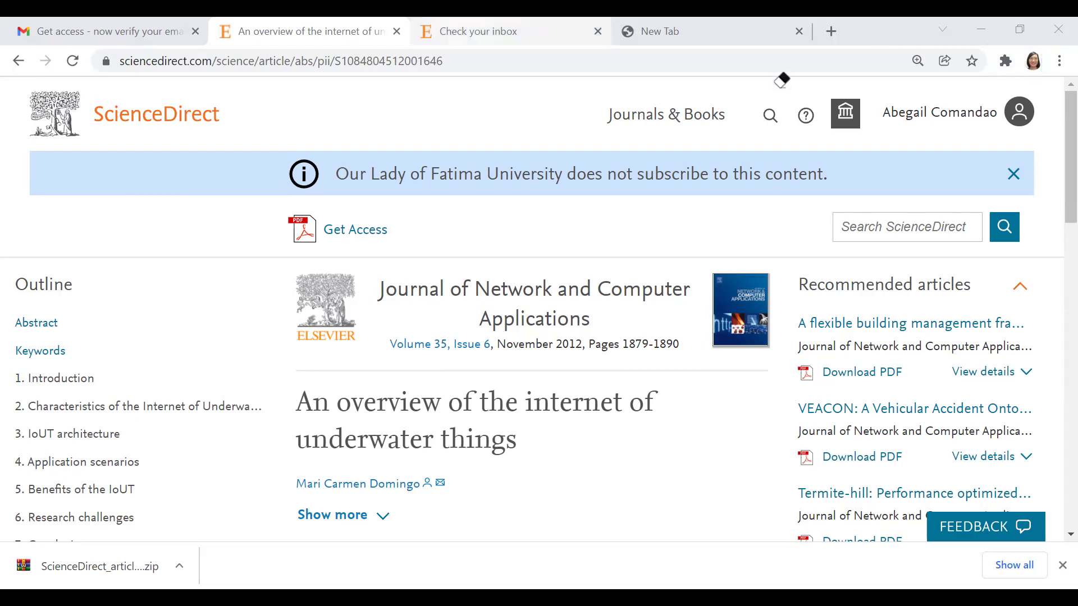
{"action": "left_click", "coordinate": [489, 31]}
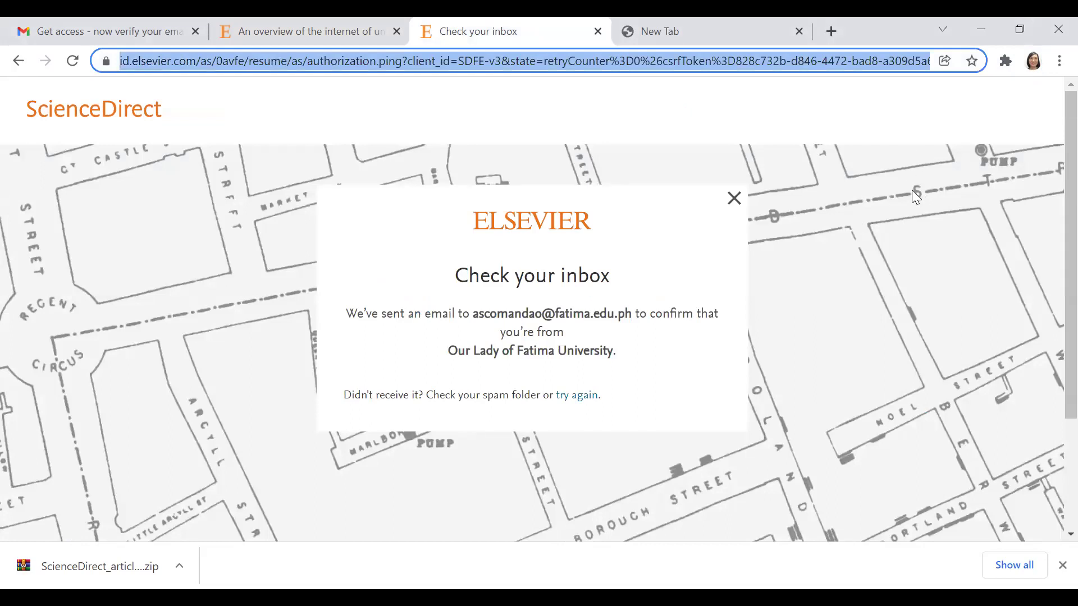
Step: Search the web for 'zotero download' and browse the results
{"action": "type", "text": "zoiter"}
{"action": "key", "text": "BackSpace"}
{"action": "key", "text": "BackSpace"}
{"action": "key", "text": "BackSpace"}
{"action": "key", "text": "BackSpace"}
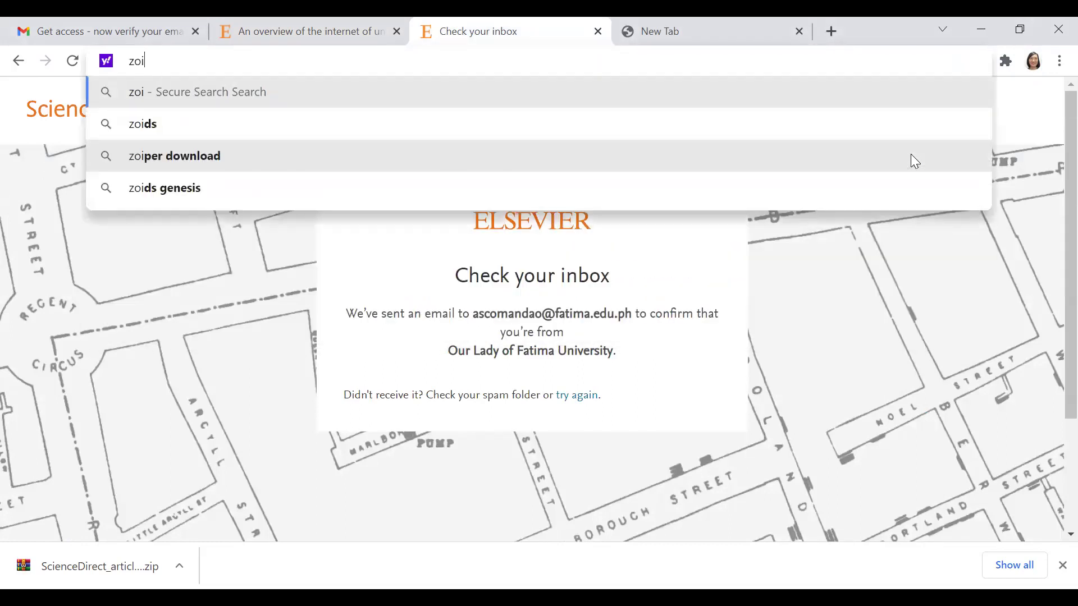
{"action": "type", "text": "tero"}
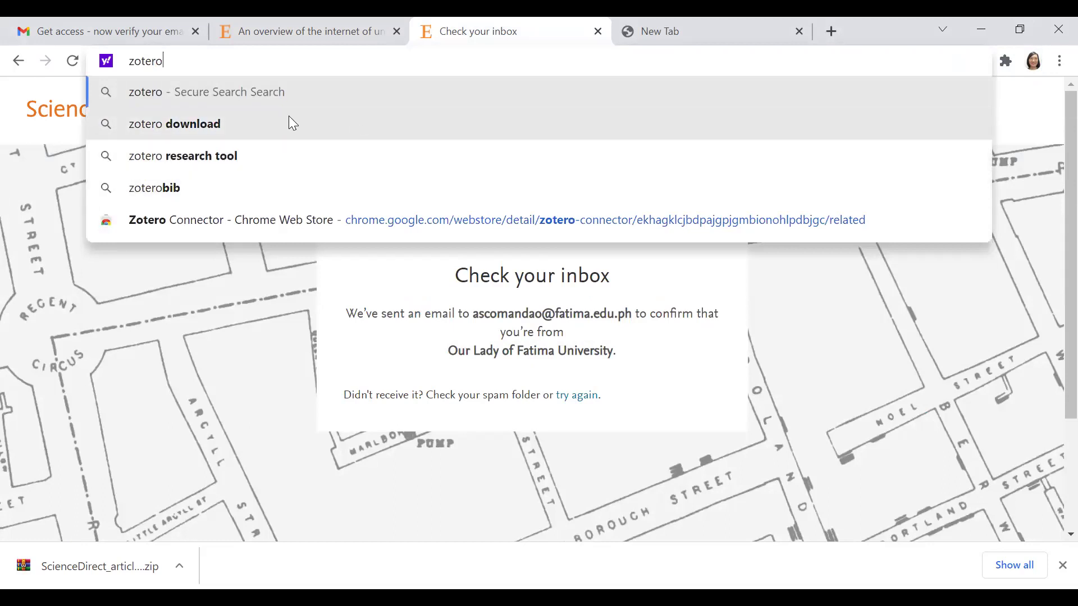
{"action": "left_click", "coordinate": [238, 128]}
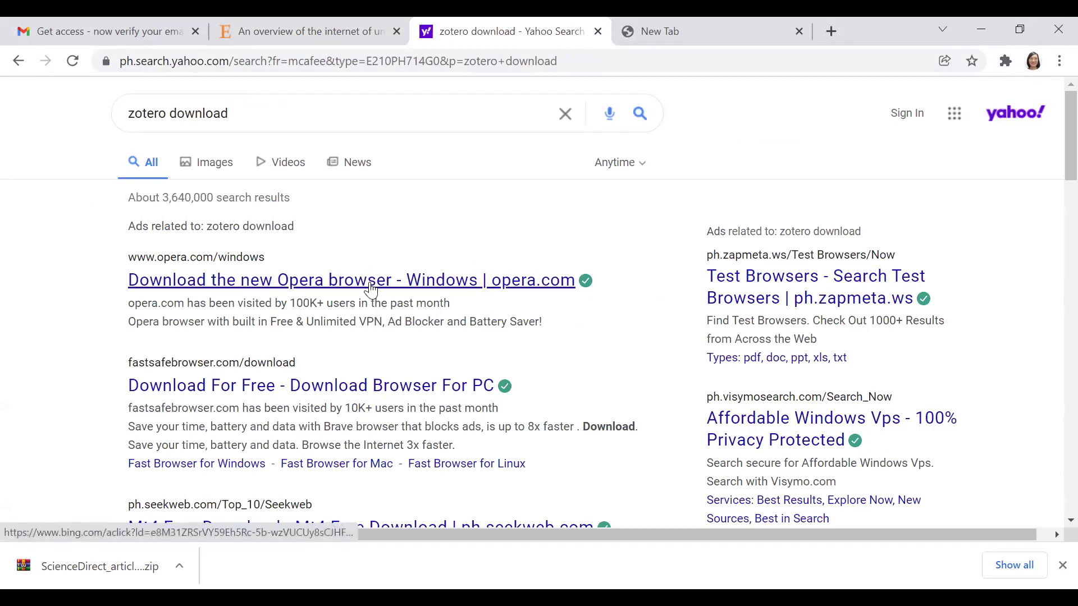
{"action": "scroll", "coordinate": [435, 309], "scroll_direction": "down", "scroll_amount": 1}
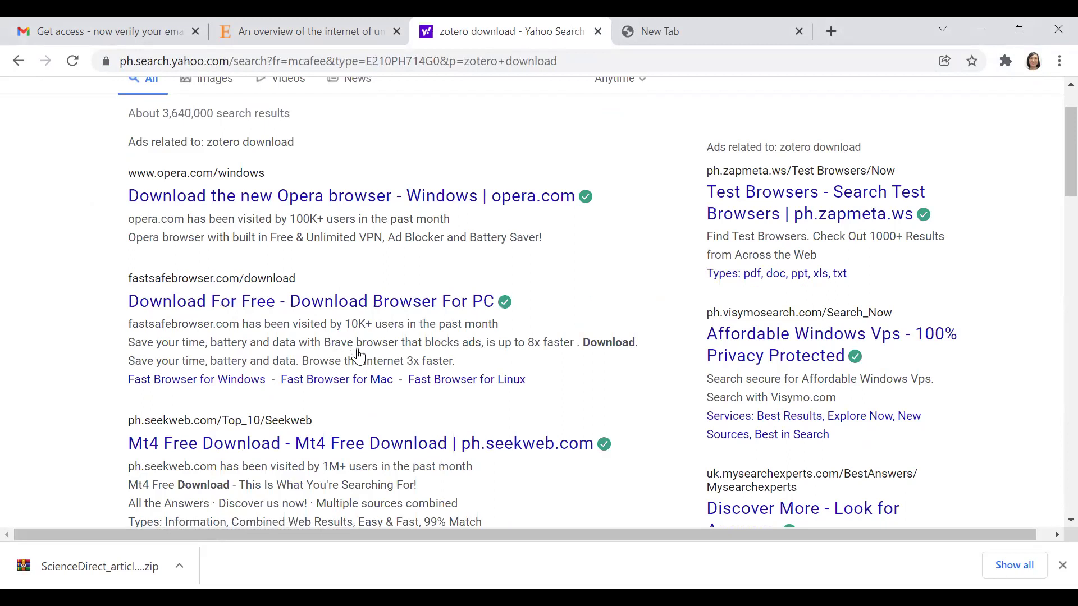
{"action": "scroll", "coordinate": [348, 380], "scroll_direction": "down", "scroll_amount": 1}
{"action": "scroll", "coordinate": [359, 337], "scroll_direction": "up", "scroll_amount": 2}
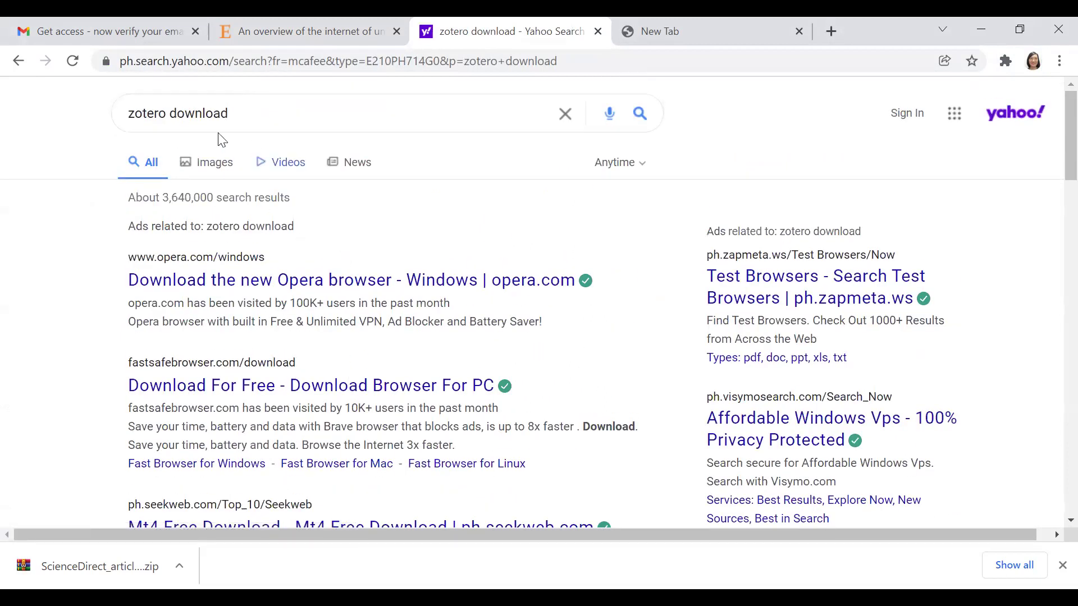
{"action": "scroll", "coordinate": [305, 308], "scroll_direction": "down", "scroll_amount": 5}
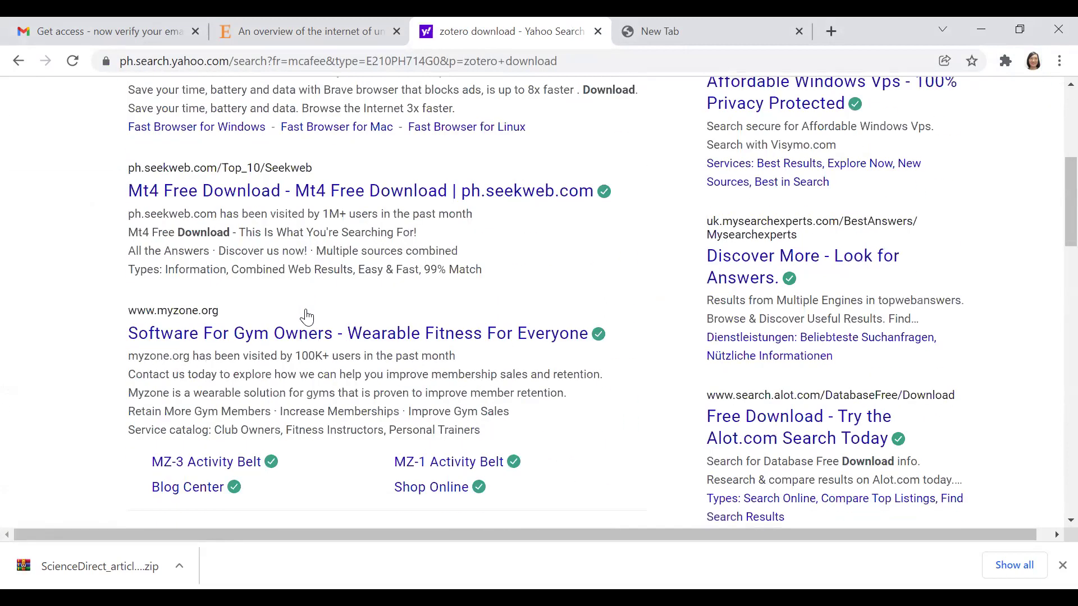
{"action": "scroll", "coordinate": [375, 290], "scroll_direction": "up", "scroll_amount": 4}
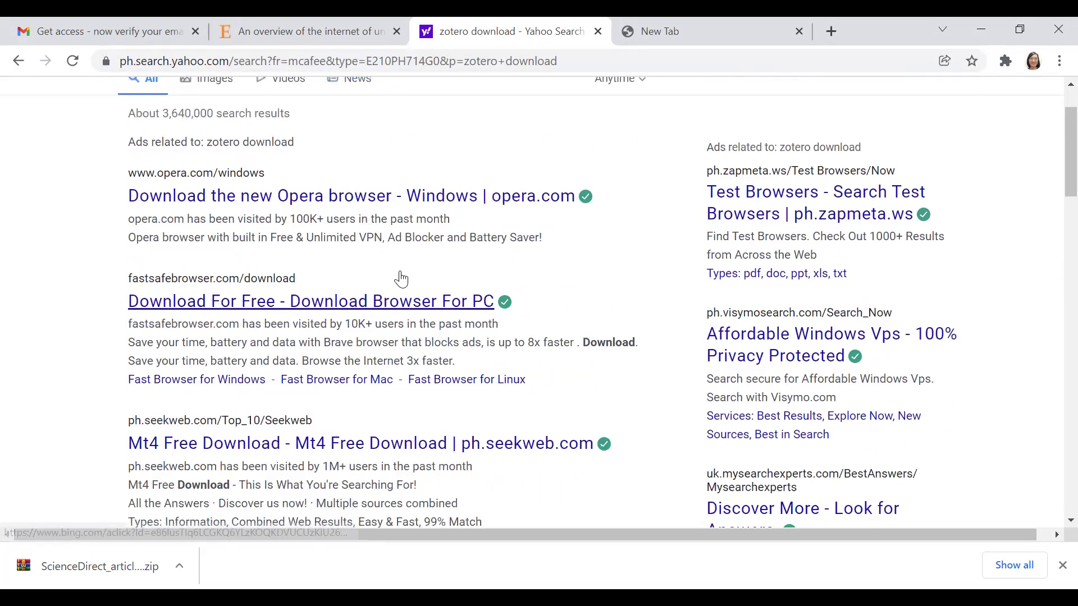
{"action": "scroll", "coordinate": [284, 144], "scroll_direction": "up", "scroll_amount": 2}
Step: Switch the search to 'zotero free download' and scroll to the Zotero | Downloads result
{"action": "left_click", "coordinate": [251, 112]}
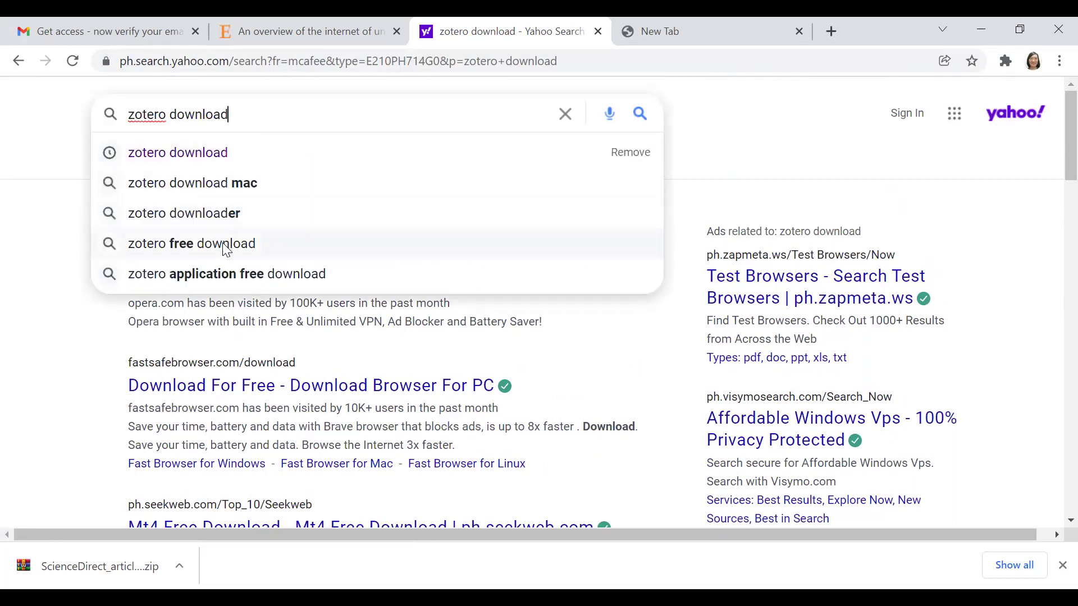
{"action": "left_click", "coordinate": [225, 245]}
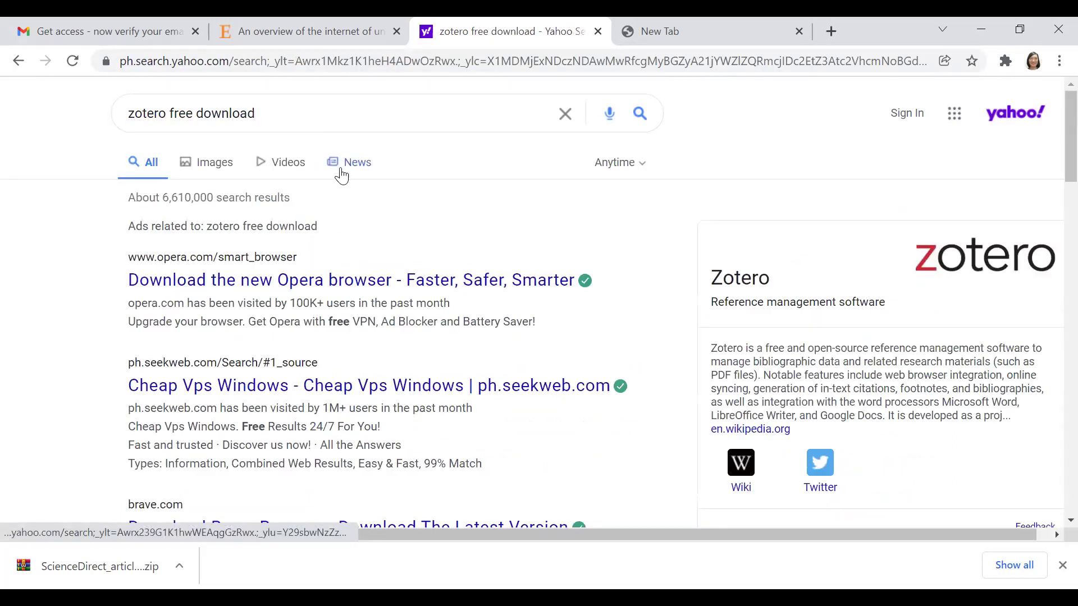
{"action": "scroll", "coordinate": [329, 198], "scroll_direction": "down", "scroll_amount": 2}
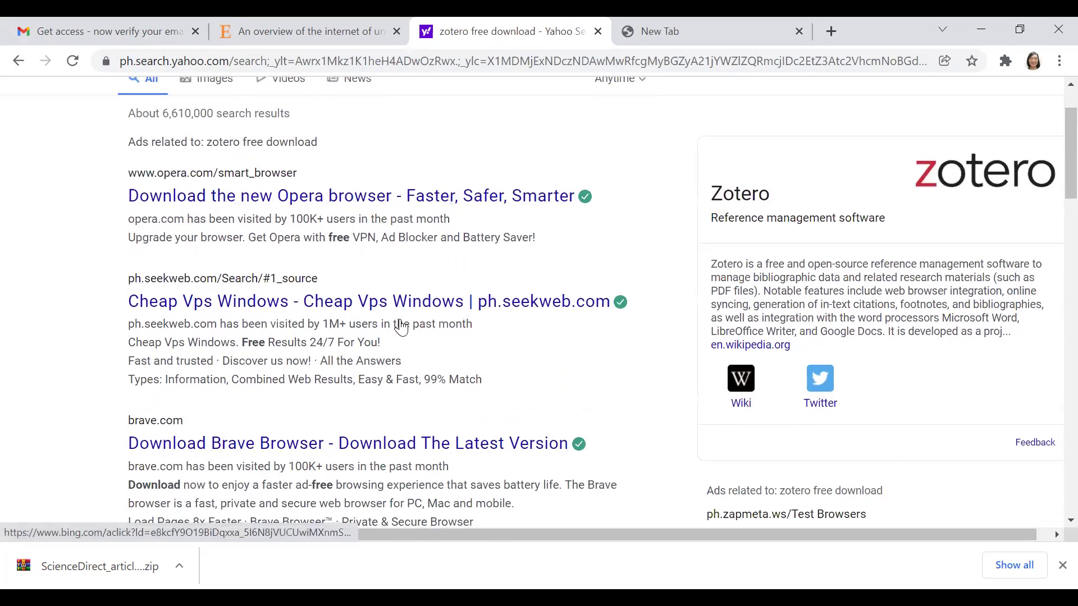
{"action": "scroll", "coordinate": [401, 327], "scroll_direction": "up", "scroll_amount": 2}
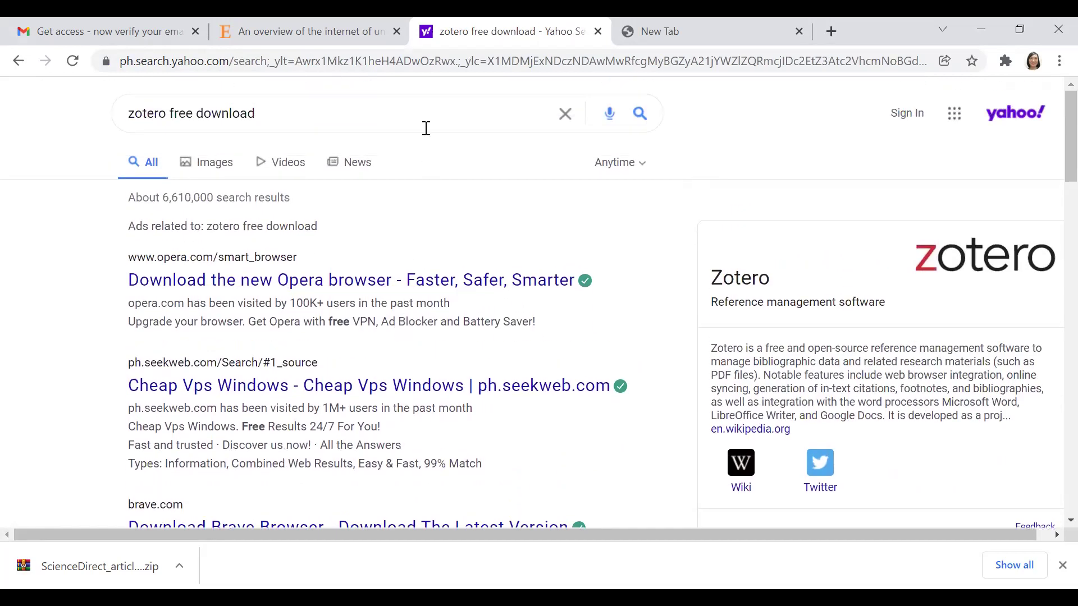
{"action": "scroll", "coordinate": [375, 230], "scroll_direction": "down", "scroll_amount": 3}
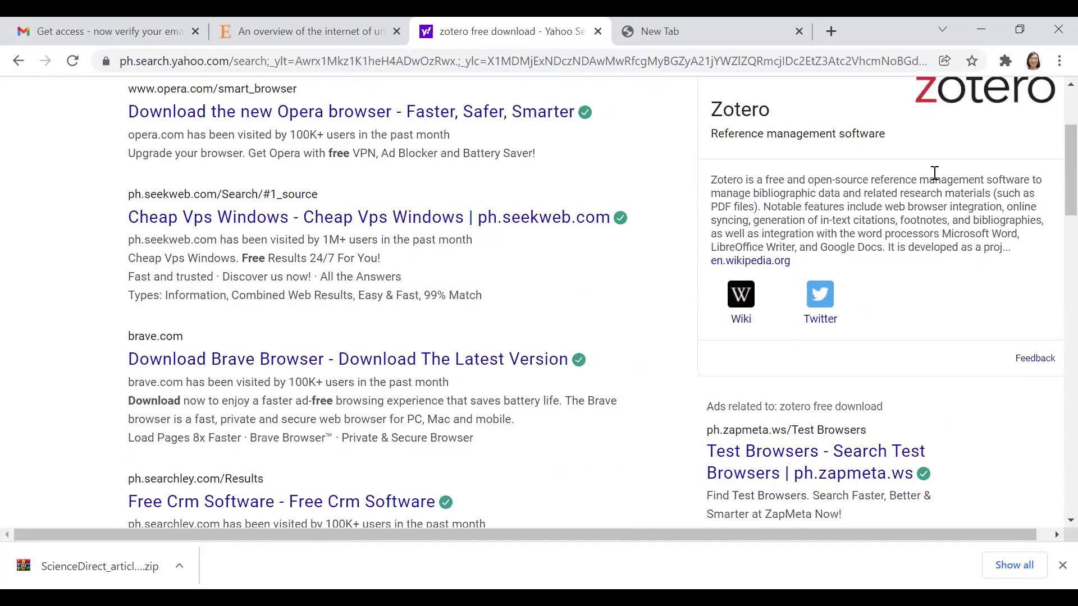
{"action": "scroll", "coordinate": [934, 175], "scroll_direction": "down", "scroll_amount": 3}
{"action": "scroll", "coordinate": [869, 258], "scroll_direction": "up", "scroll_amount": 6}
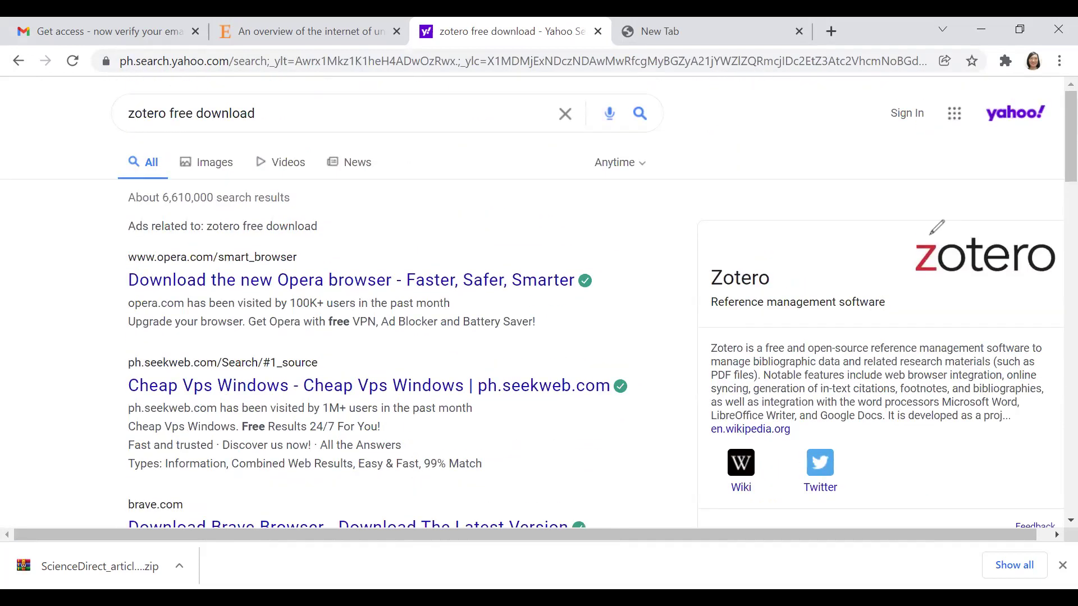
{"action": "left_click_drag", "start_coordinate": [808, 245], "coordinate": [974, 201]}
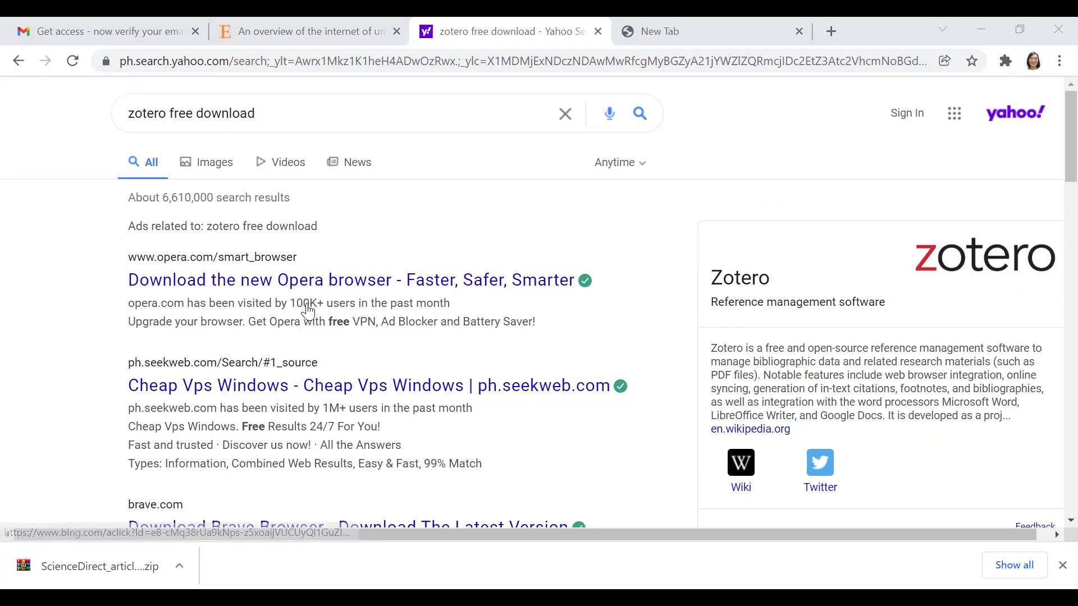
{"action": "scroll", "coordinate": [212, 296], "scroll_direction": "down", "scroll_amount": 4}
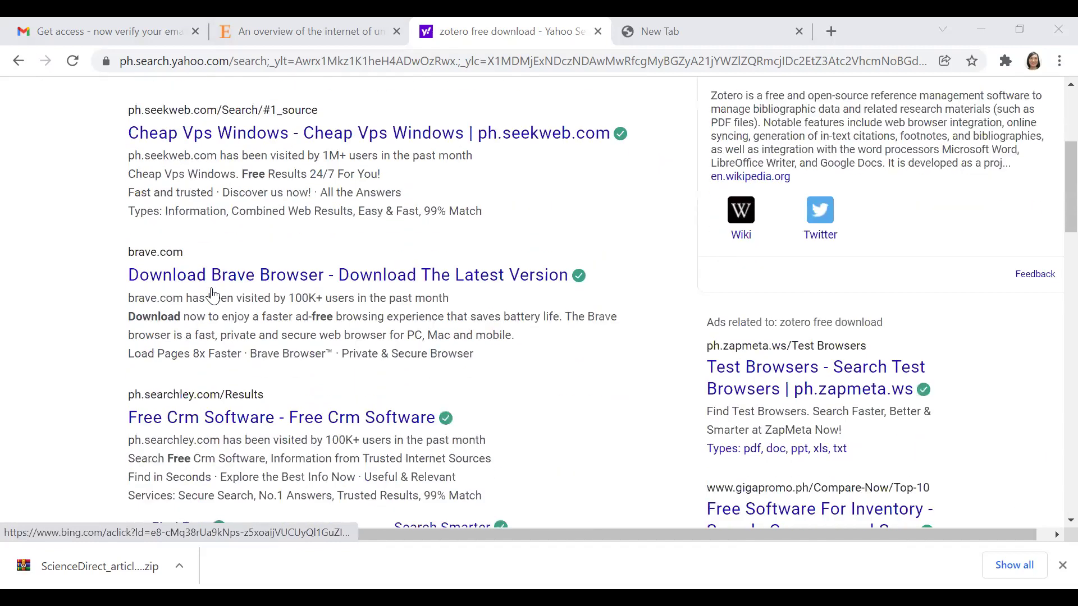
{"action": "scroll", "coordinate": [261, 324], "scroll_direction": "down", "scroll_amount": 3}
{"action": "scroll", "coordinate": [262, 324], "scroll_direction": "down", "scroll_amount": 3}
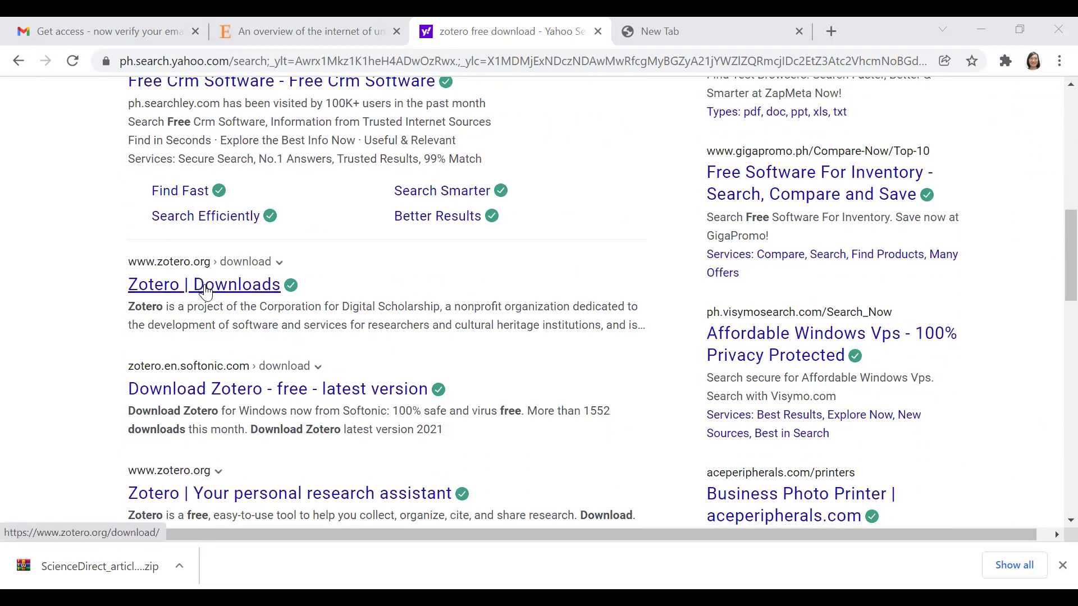
Step: Open the official zotero.org Downloads page
{"action": "left_click", "coordinate": [251, 289]}
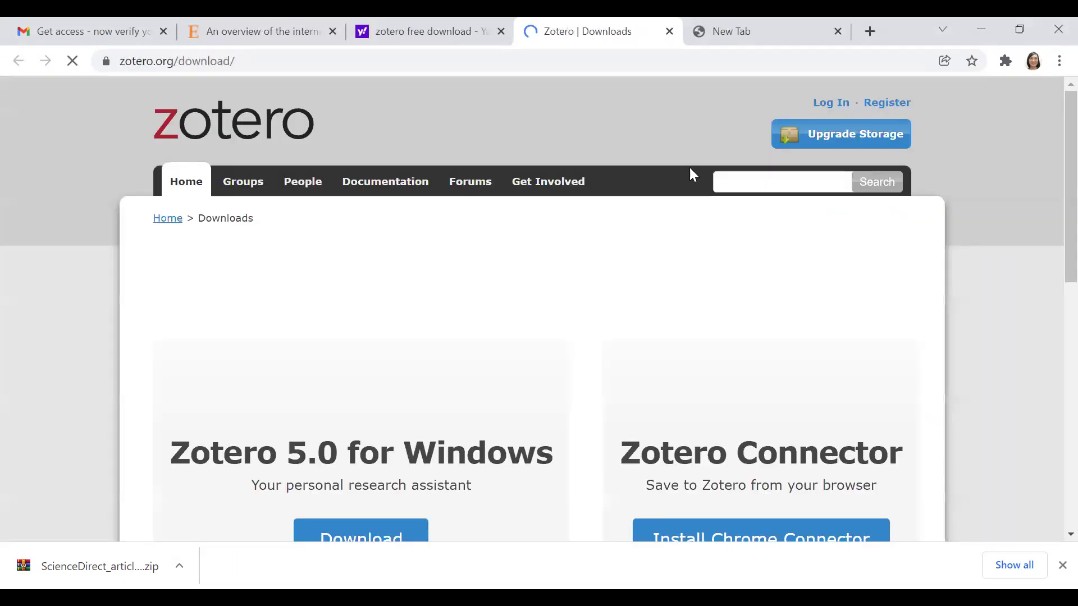
{"action": "scroll", "coordinate": [647, 383], "scroll_direction": "down", "scroll_amount": 3}
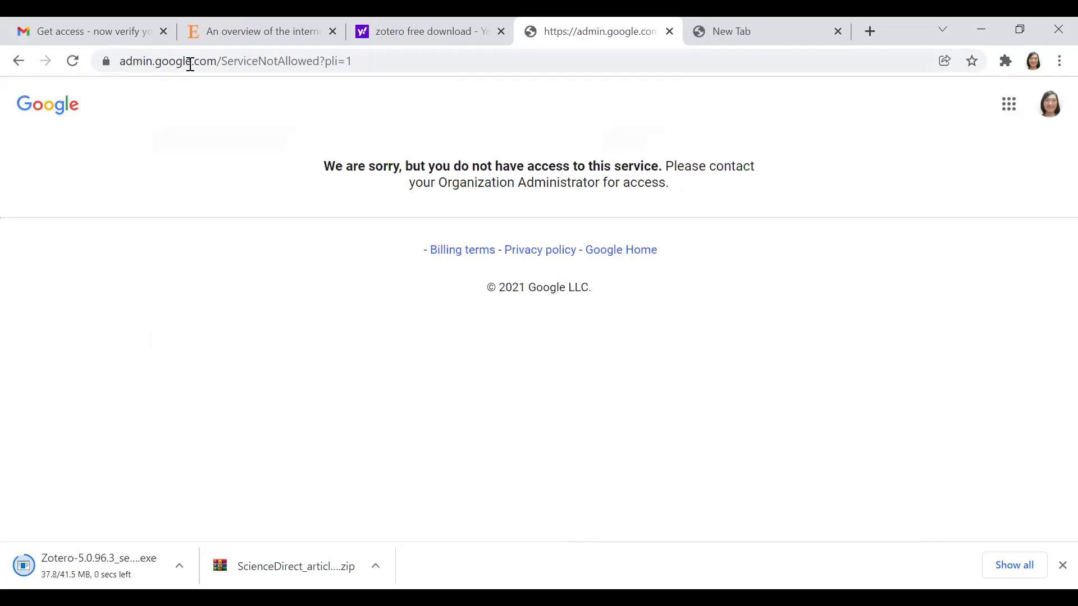
{"action": "left_click", "coordinate": [19, 60]}
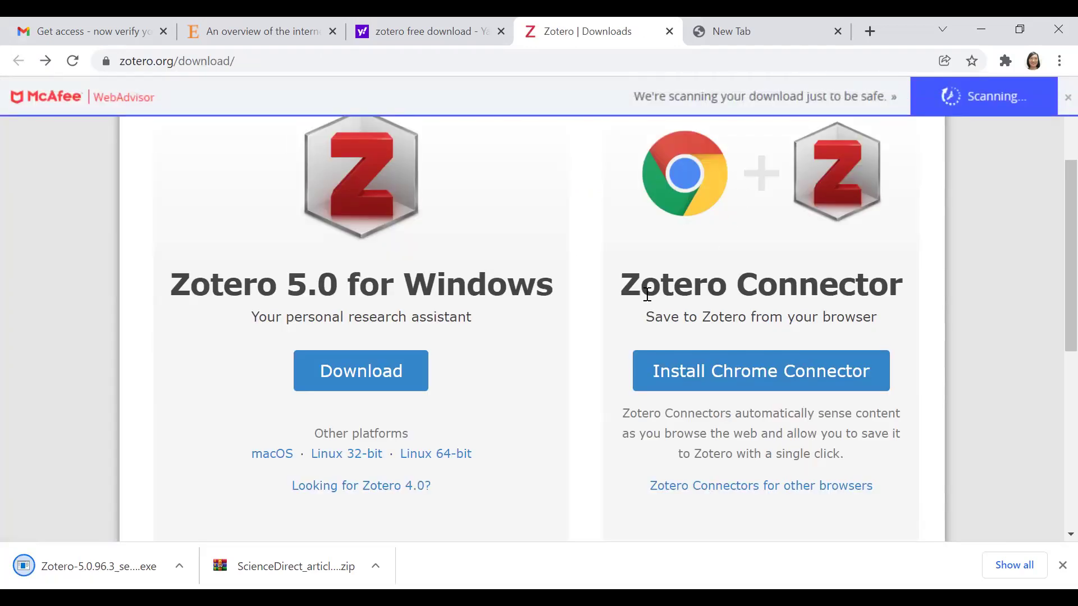
Step: Run the downloaded Zotero-5.0.96.3 setup .exe installer from the download item's menu
{"action": "left_click", "coordinate": [179, 566]}
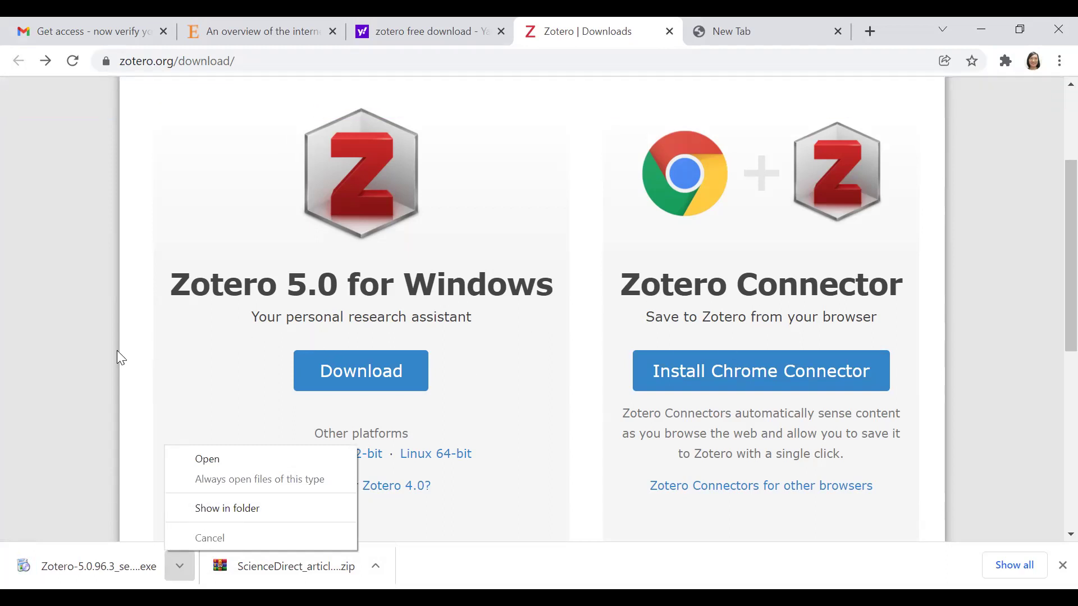
{"action": "left_click", "coordinate": [187, 373]}
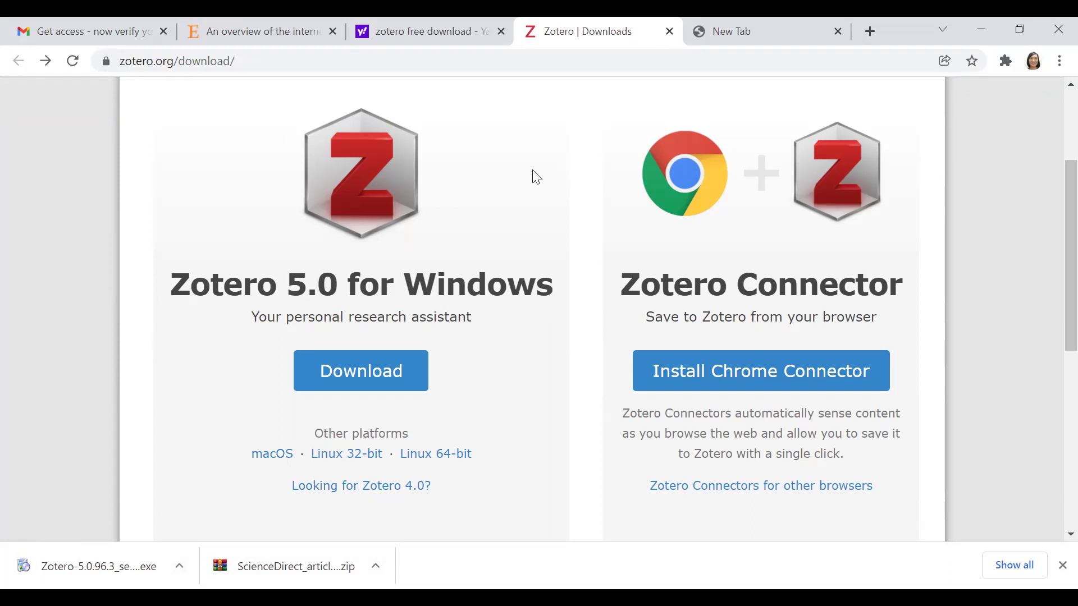
{"action": "left_click", "coordinate": [180, 564]}
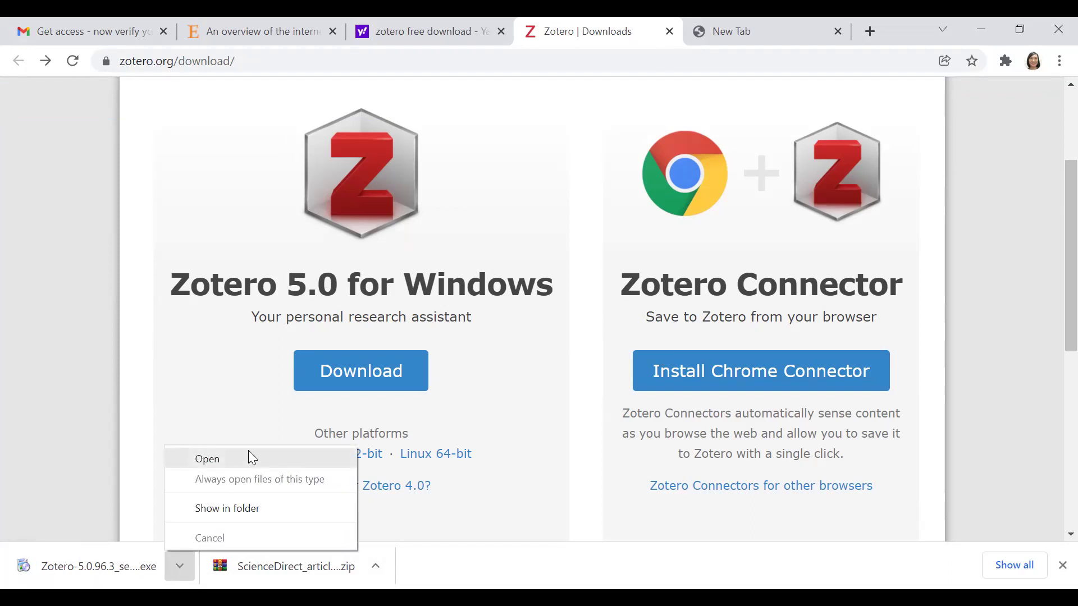
{"action": "left_click", "coordinate": [271, 458]}
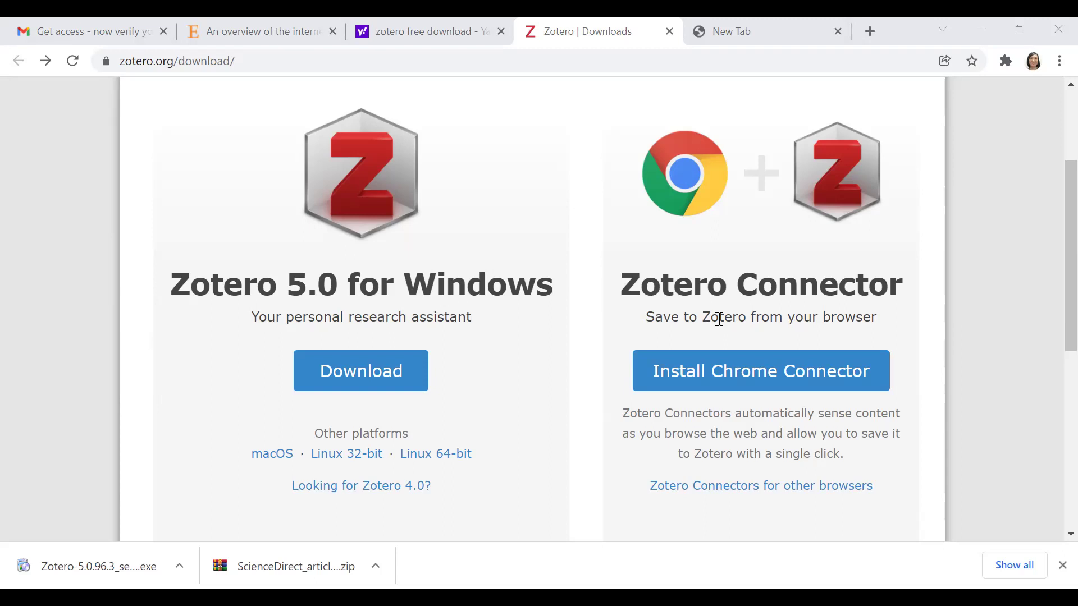
{"action": "scroll", "coordinate": [719, 319], "scroll_direction": "up", "scroll_amount": 3}
{"action": "scroll", "coordinate": [756, 505], "scroll_direction": "down", "scroll_amount": 5}
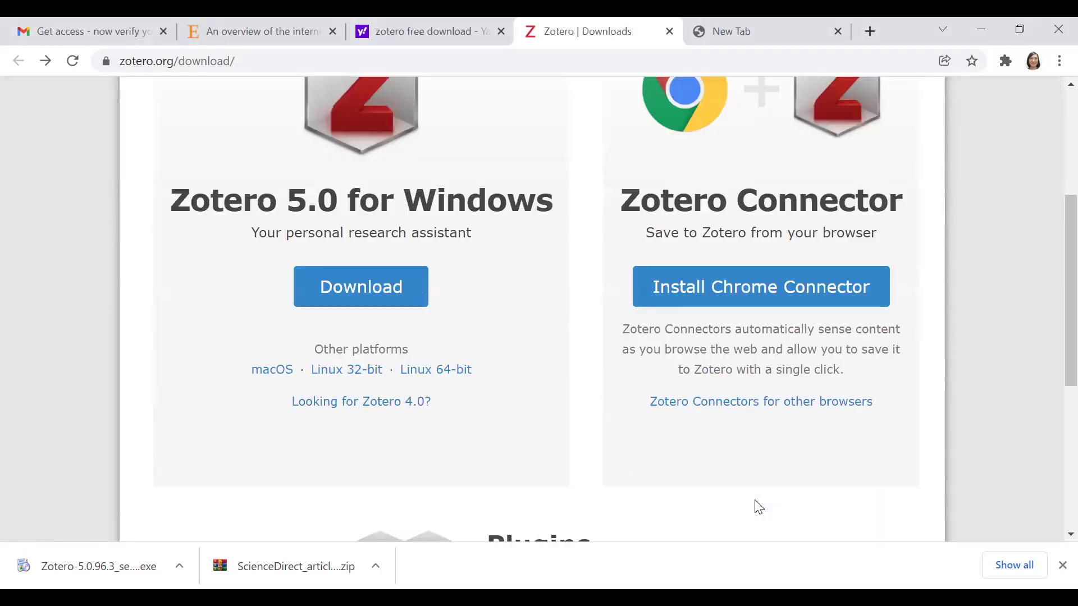
{"action": "scroll", "coordinate": [745, 312], "scroll_direction": "up", "scroll_amount": 5}
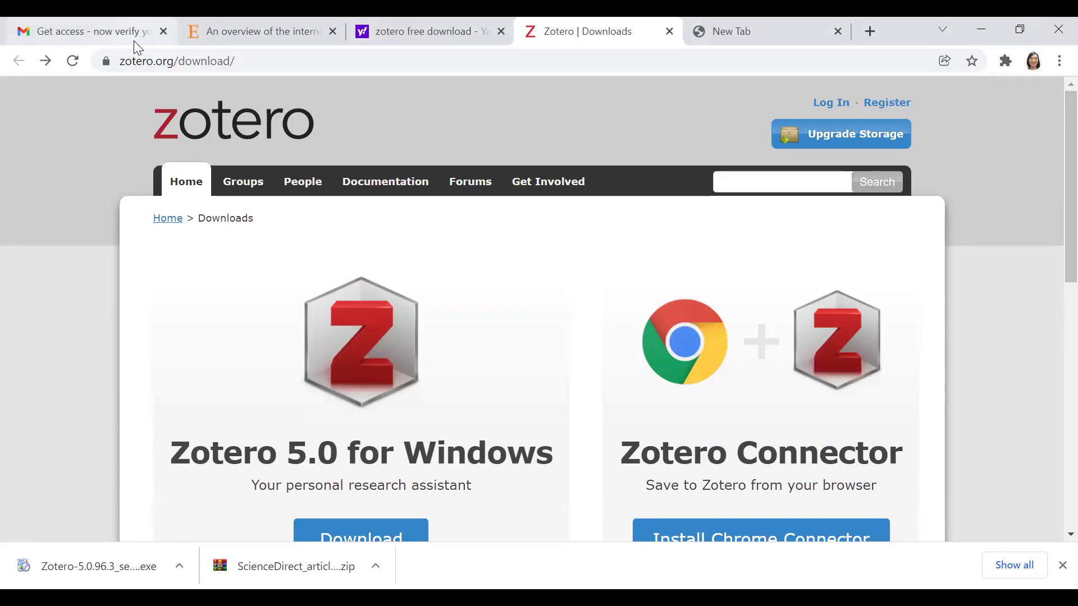
{"action": "left_click_drag", "start_coordinate": [1010, 41], "coordinate": [1013, 45]}
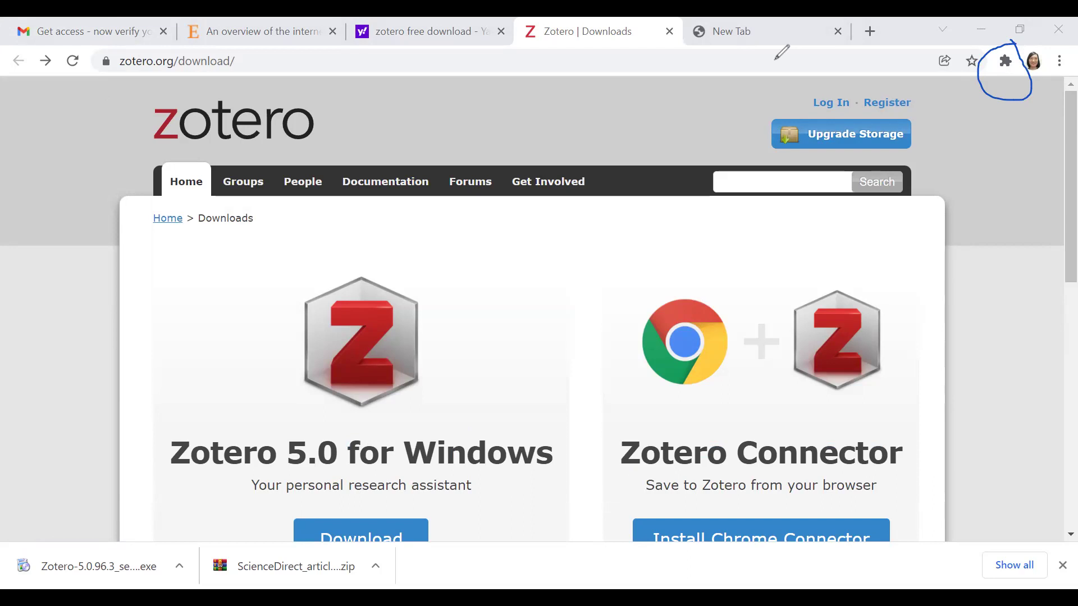
{"action": "left_click", "coordinate": [817, 59]}
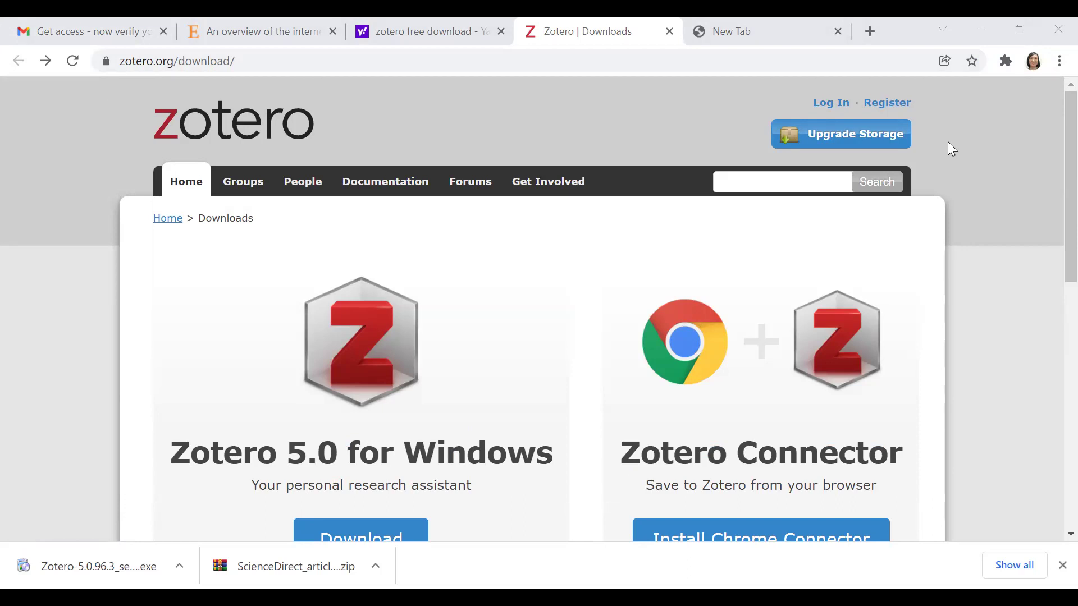
Step: Close the Zotero Downloads and Yahoo tabs and return to the underwater things article tab
{"action": "left_click", "coordinate": [669, 32]}
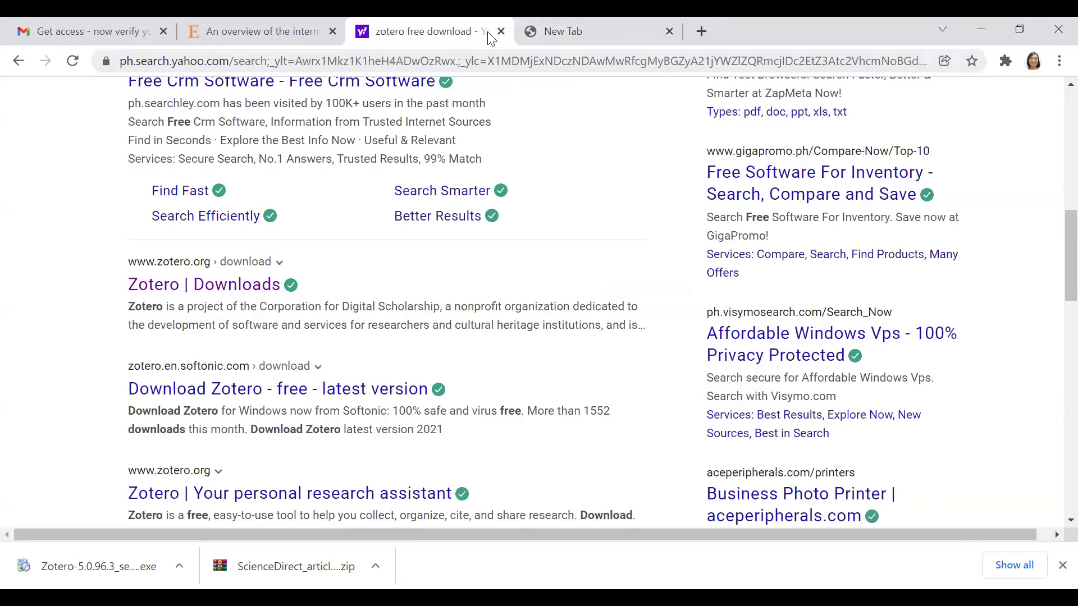
{"action": "left_click", "coordinate": [501, 31]}
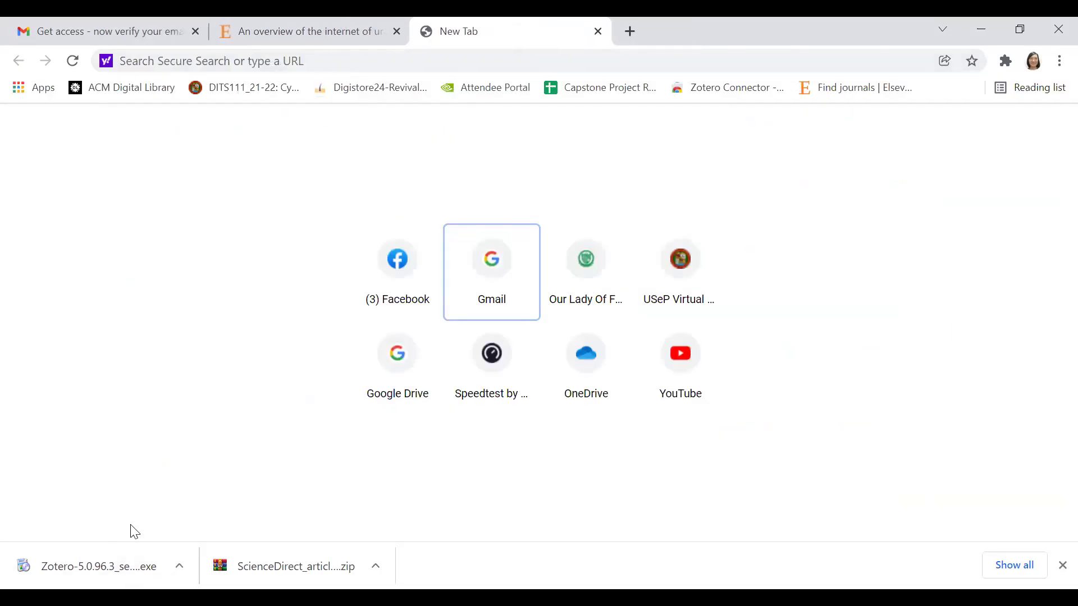
{"action": "left_click", "coordinate": [392, 29]}
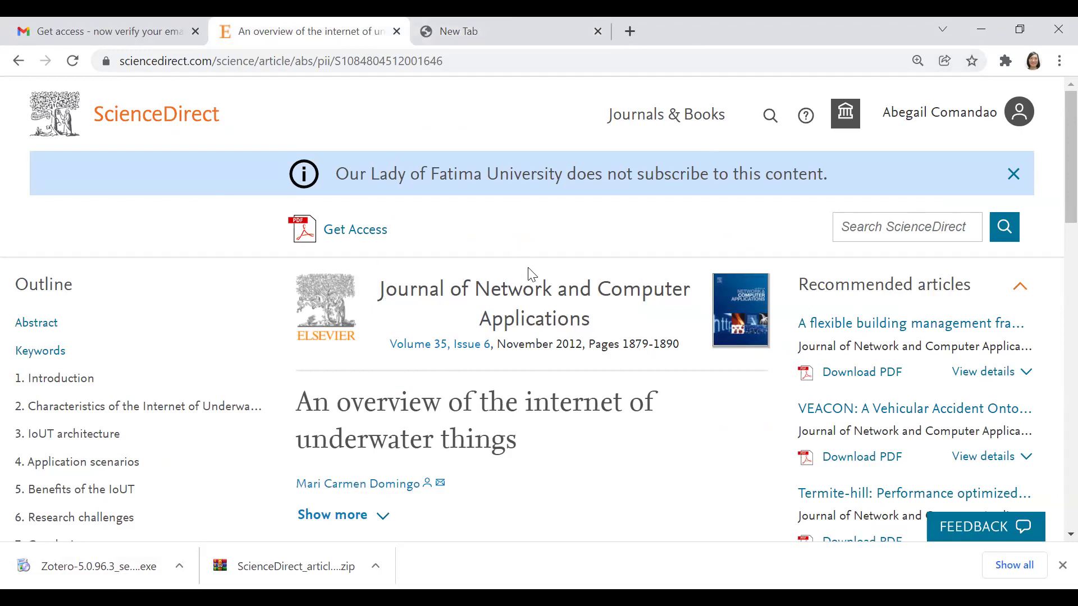
{"action": "scroll", "coordinate": [531, 275], "scroll_direction": "down", "scroll_amount": 3}
{"action": "scroll", "coordinate": [532, 275], "scroll_direction": "down", "scroll_amount": 2}
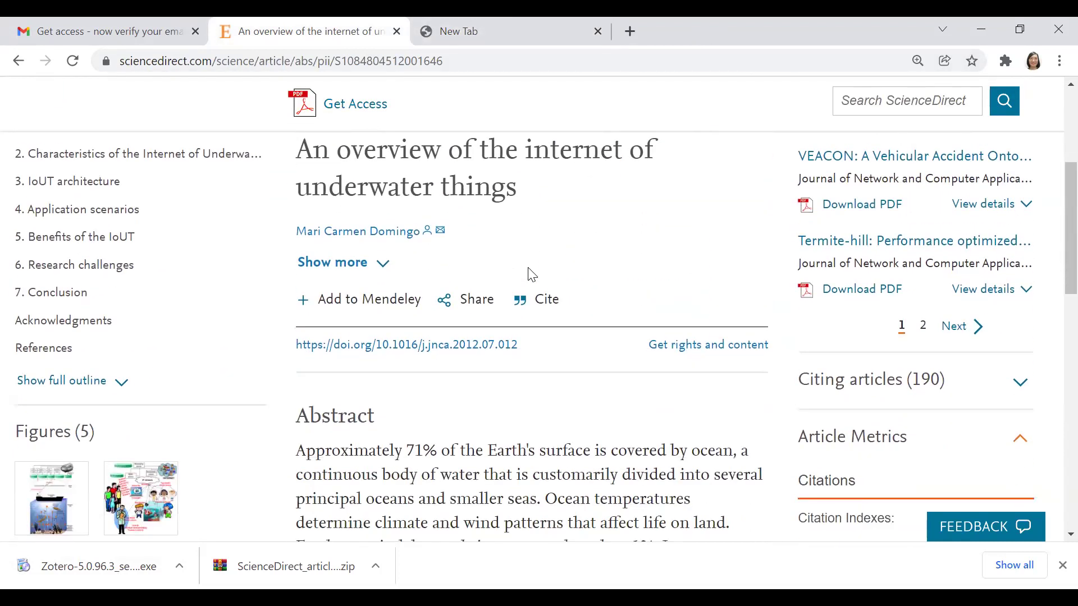
{"action": "scroll", "coordinate": [530, 272], "scroll_direction": "up", "scroll_amount": 5}
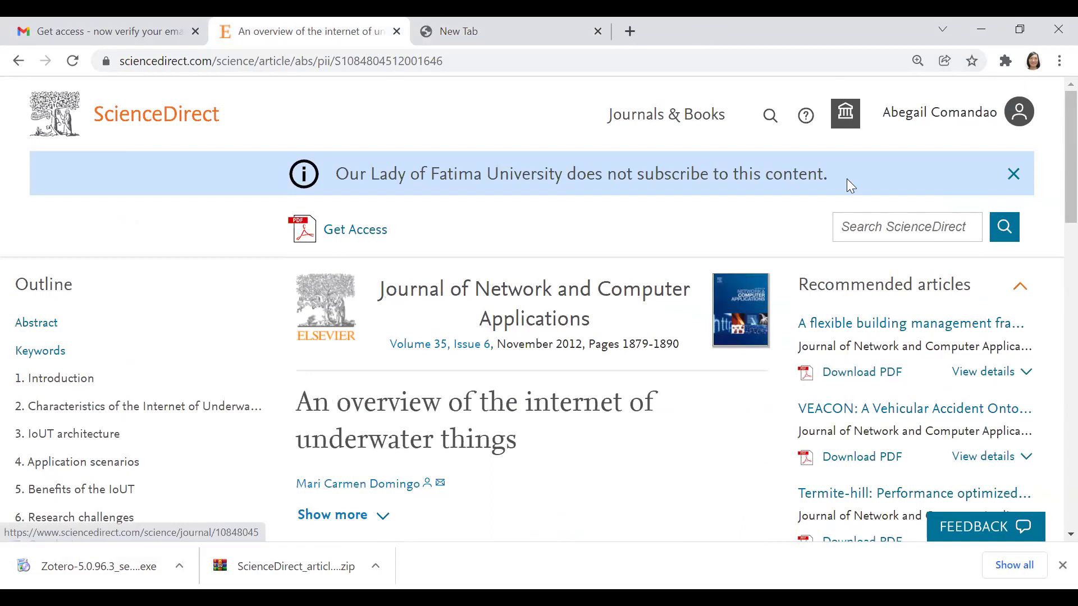
{"action": "left_click", "coordinate": [1005, 64]}
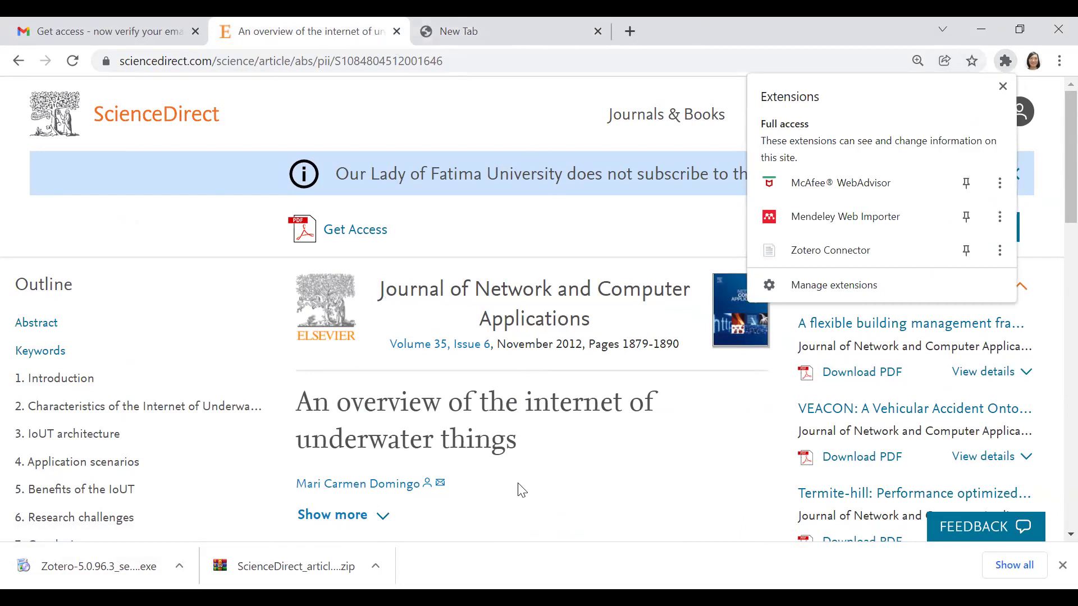
{"action": "left_click", "coordinate": [949, 39]}
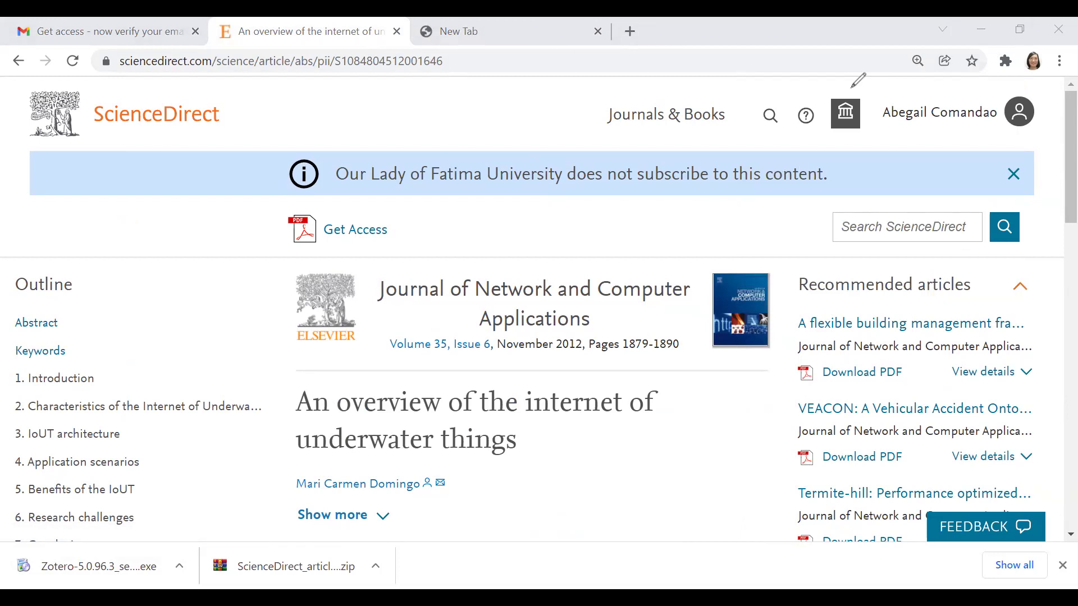
Step: Save 'An overview of the internet of underwater things' to My Library with Zotero Connector
{"action": "left_click", "coordinate": [1004, 61]}
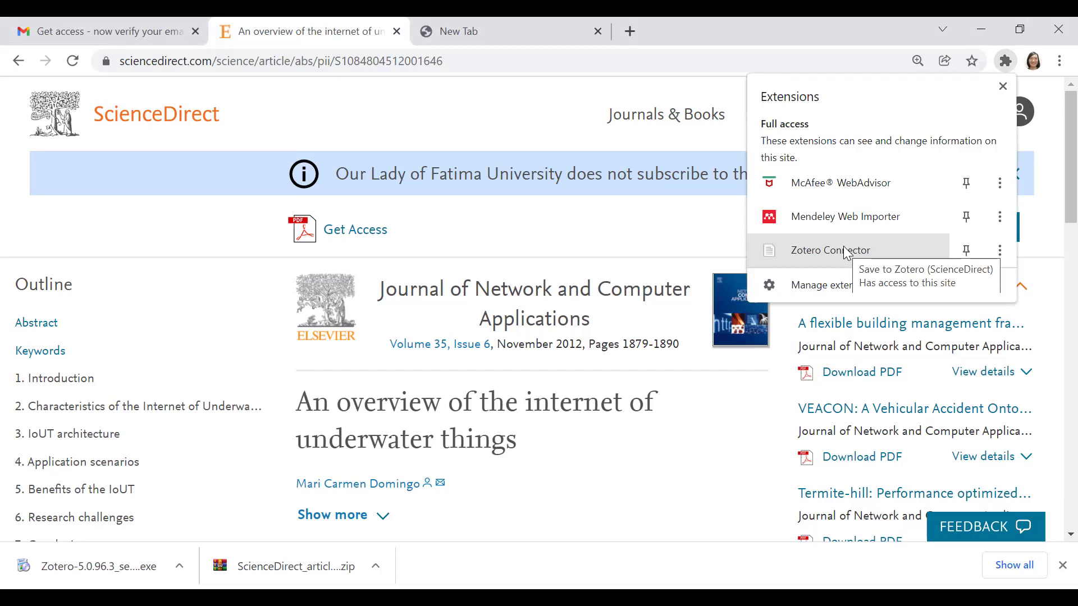
{"action": "left_click", "coordinate": [848, 253]}
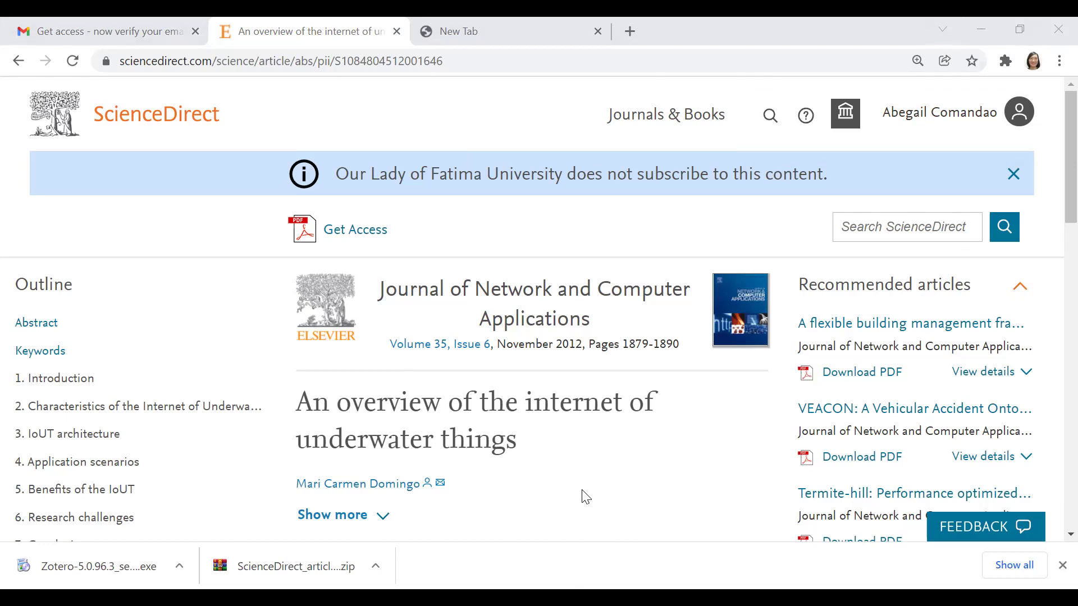
{"action": "mouse_move", "coordinate": [186, 22]}
{"action": "left_mouse_down"}
{"action": "mouse_move", "coordinate": [17, 25]}
{"action": "mouse_move", "coordinate": [331, 166]}
{"action": "mouse_move", "coordinate": [121, 30]}
{"action": "left_mouse_up"}
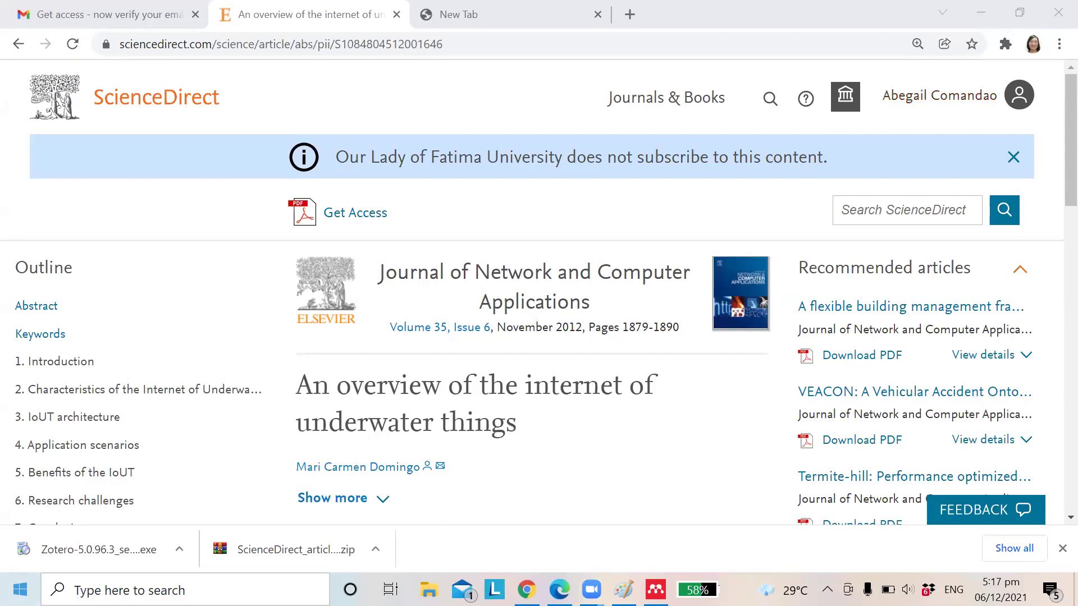
Step: Search the Start menu for 'zotero' and launch Zotero Standalone
{"action": "left_click", "coordinate": [20, 589]}
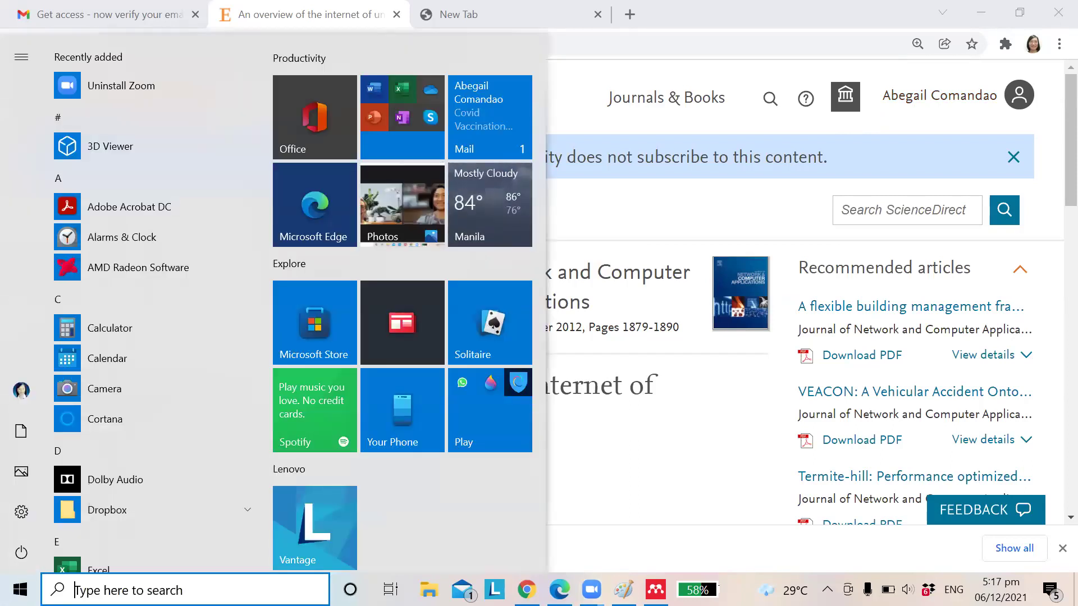
{"action": "type", "text": "ztoer"}
{"action": "key", "text": "BackSpace"}
{"action": "key", "text": "BackSpace"}
{"action": "key", "text": "BackSpace"}
{"action": "key", "text": "BackSpace"}
{"action": "type", "text": "oter"}
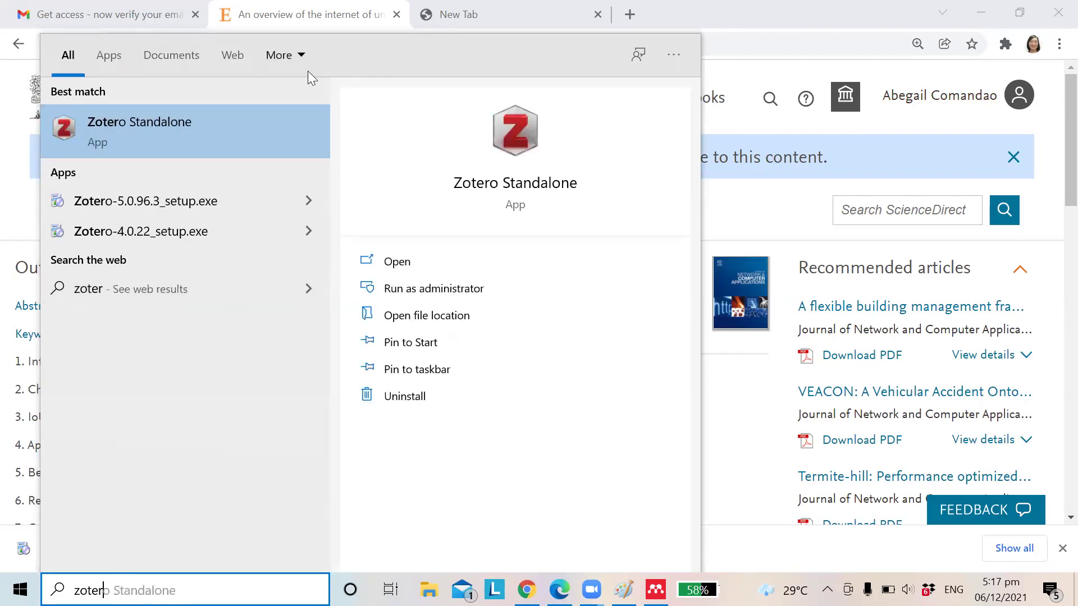
{"action": "left_click", "coordinate": [197, 128]}
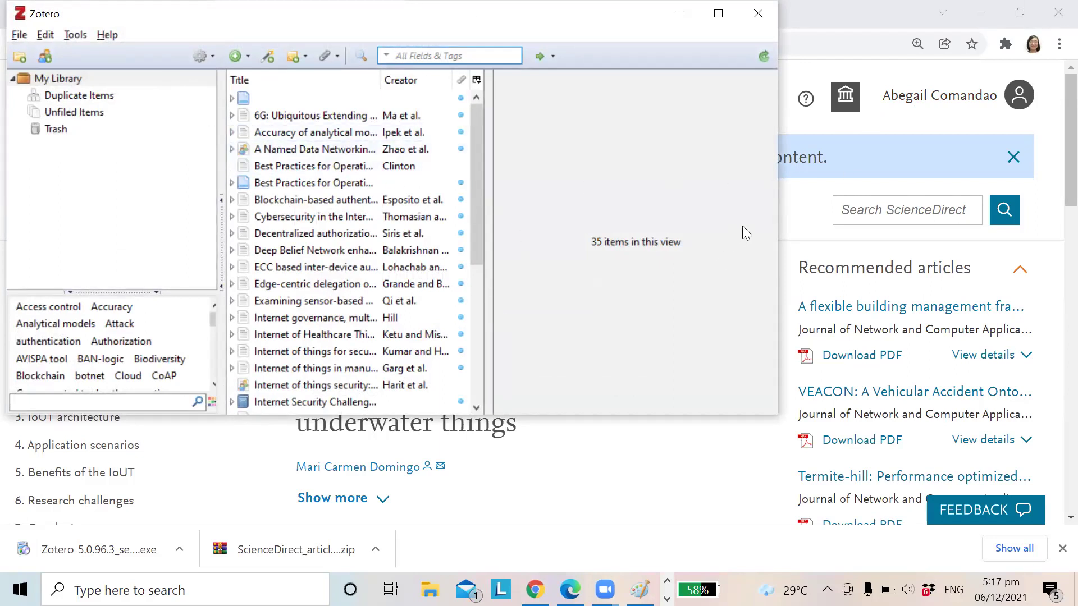
Step: Save 'An overview of the internet of underwater things' to Zotero via the Zotero Connector, then switch to Zotero
{"action": "left_click", "coordinate": [798, 216]}
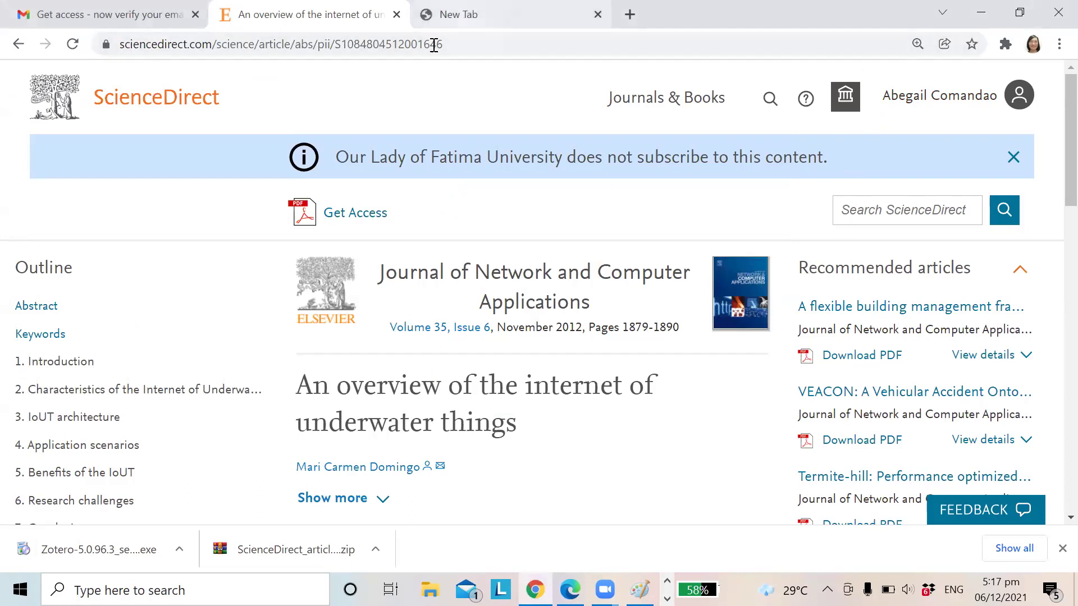
{"action": "left_click", "coordinate": [633, 575]}
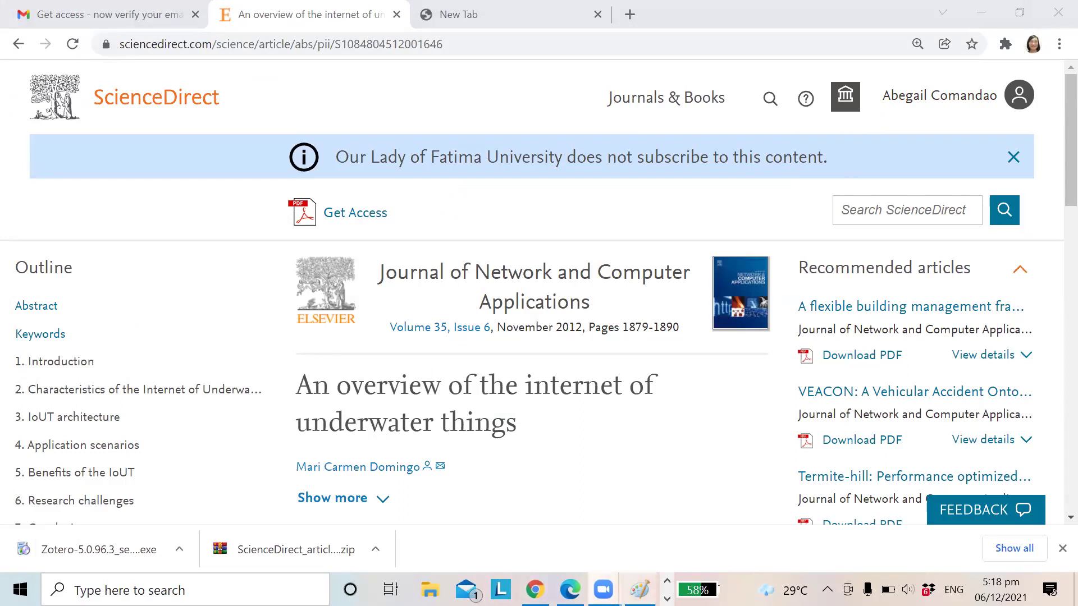
{"action": "key", "text": "alt+Tab"}
{"action": "key", "text": "alt+Tab"}
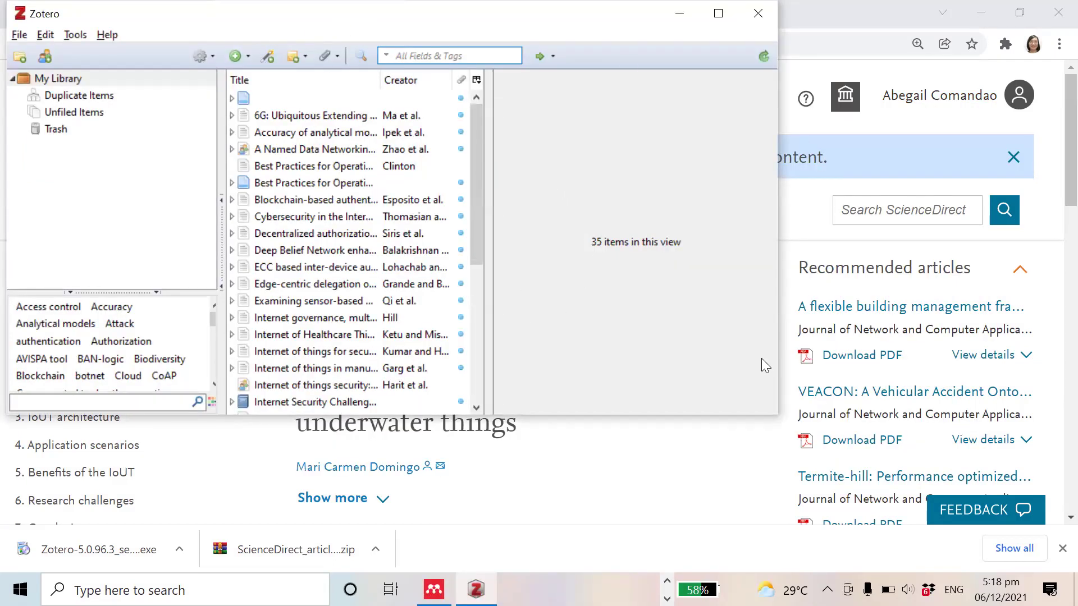
{"action": "key", "text": "alt+Tab"}
{"action": "key", "text": "alt+Tab"}
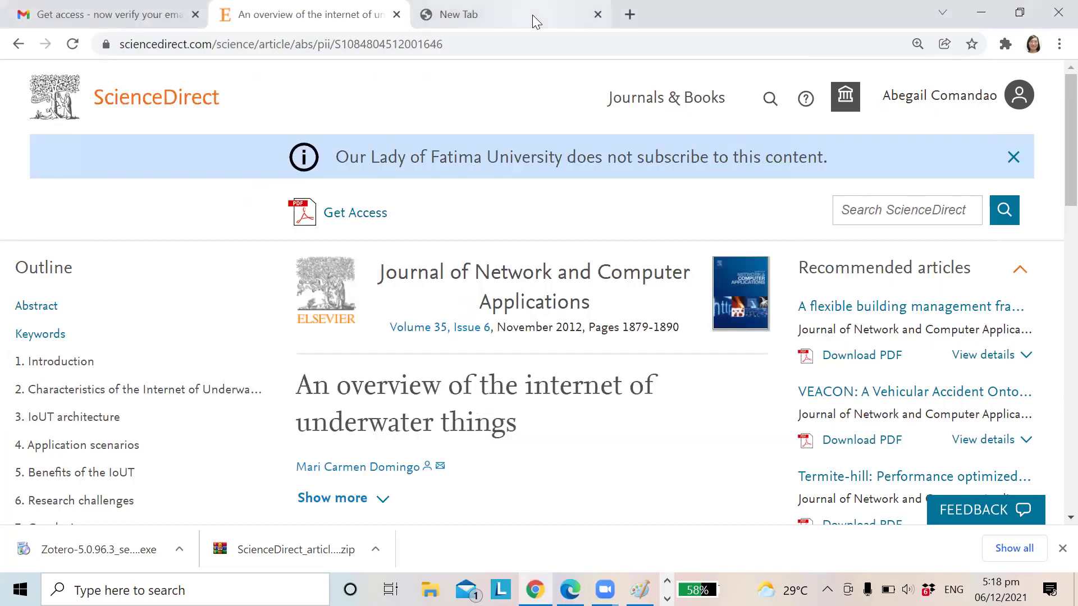
{"action": "scroll", "coordinate": [514, 376], "scroll_direction": "down", "scroll_amount": 3}
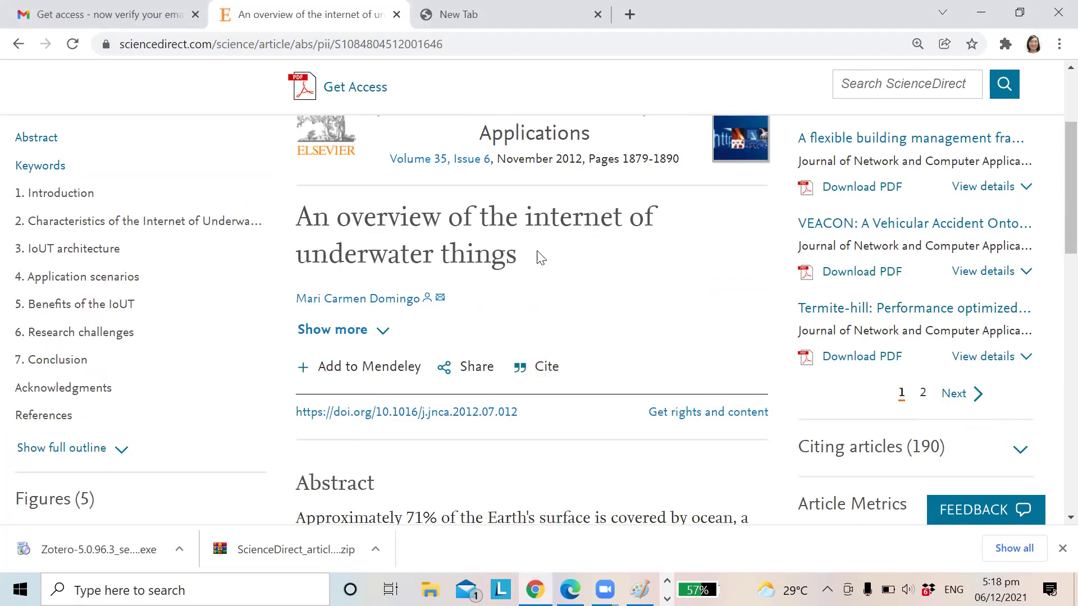
{"action": "scroll", "coordinate": [567, 247], "scroll_direction": "up", "scroll_amount": 3}
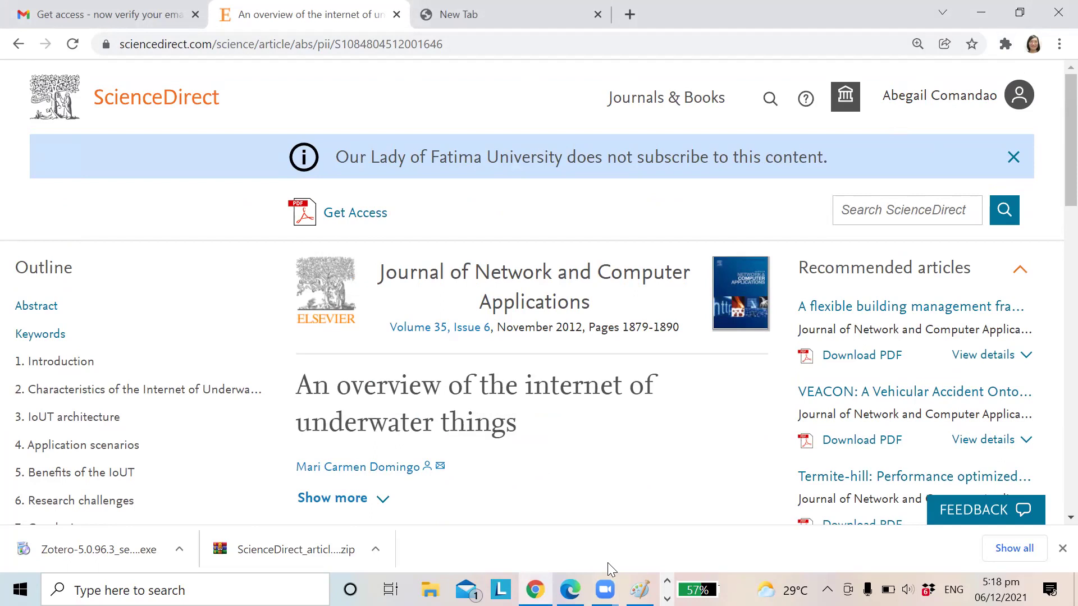
{"action": "mouse_move", "coordinate": [1021, 28]}
{"action": "left_mouse_down"}
{"action": "mouse_move", "coordinate": [993, 34]}
{"action": "mouse_move", "coordinate": [1017, 26]}
{"action": "left_mouse_up"}
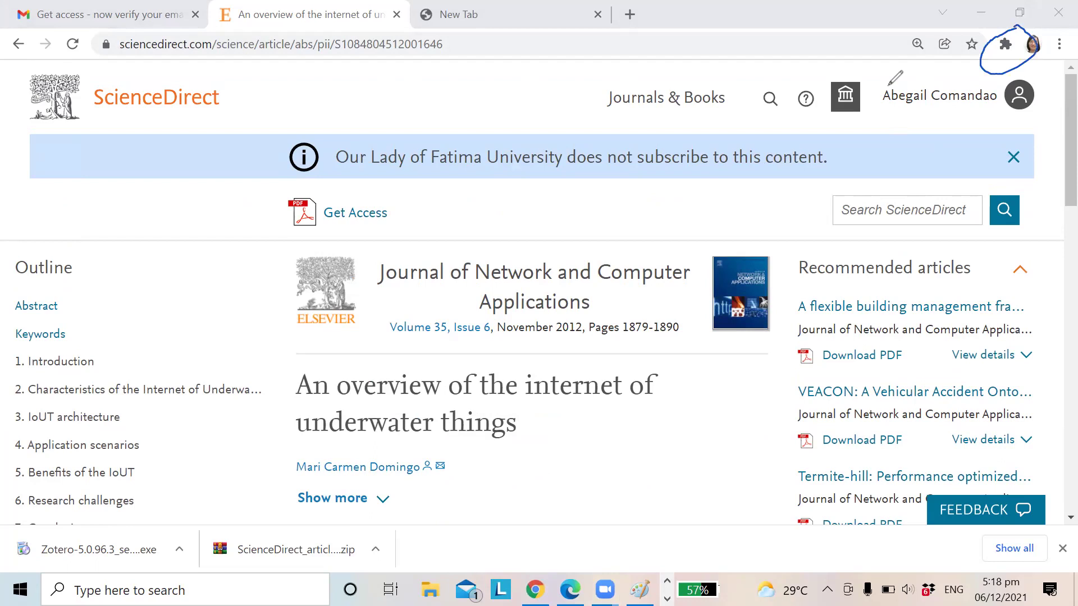
{"action": "left_click", "coordinate": [1005, 44]}
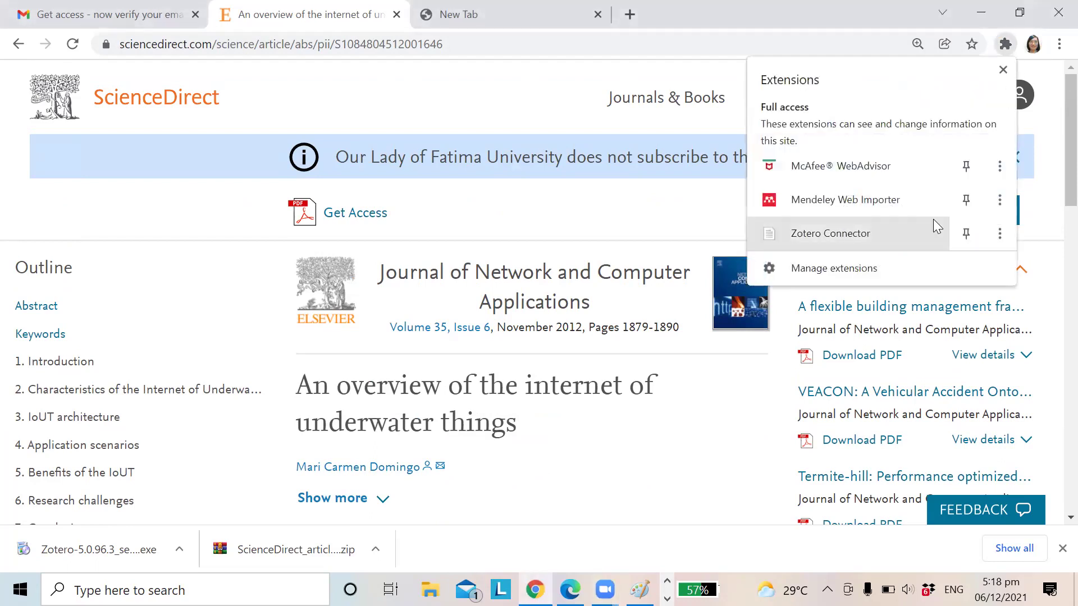
{"action": "left_click", "coordinate": [857, 235]}
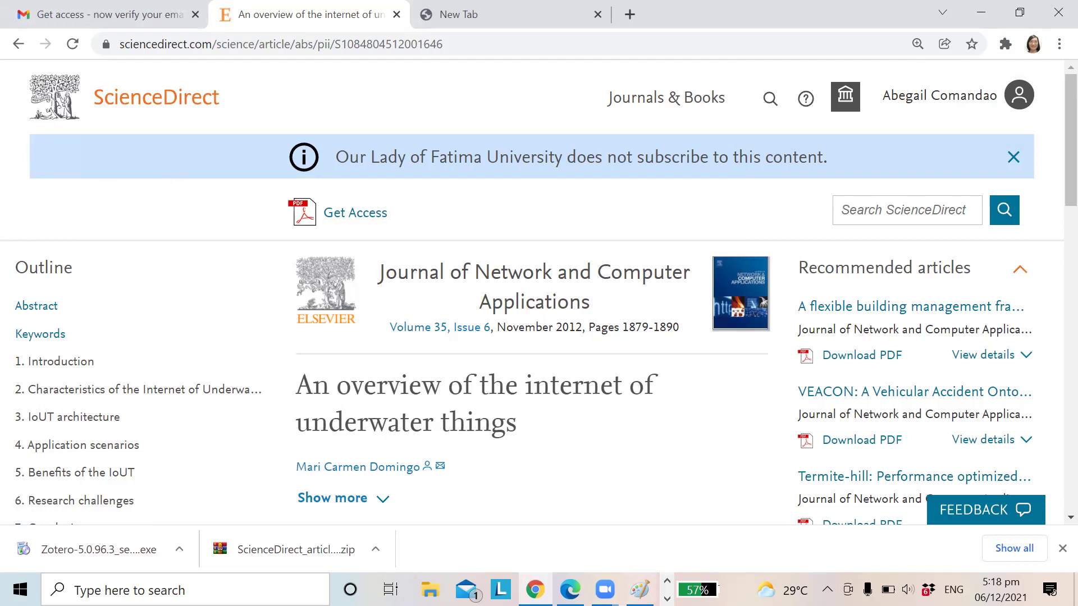
{"action": "key", "text": "alt+Tab"}
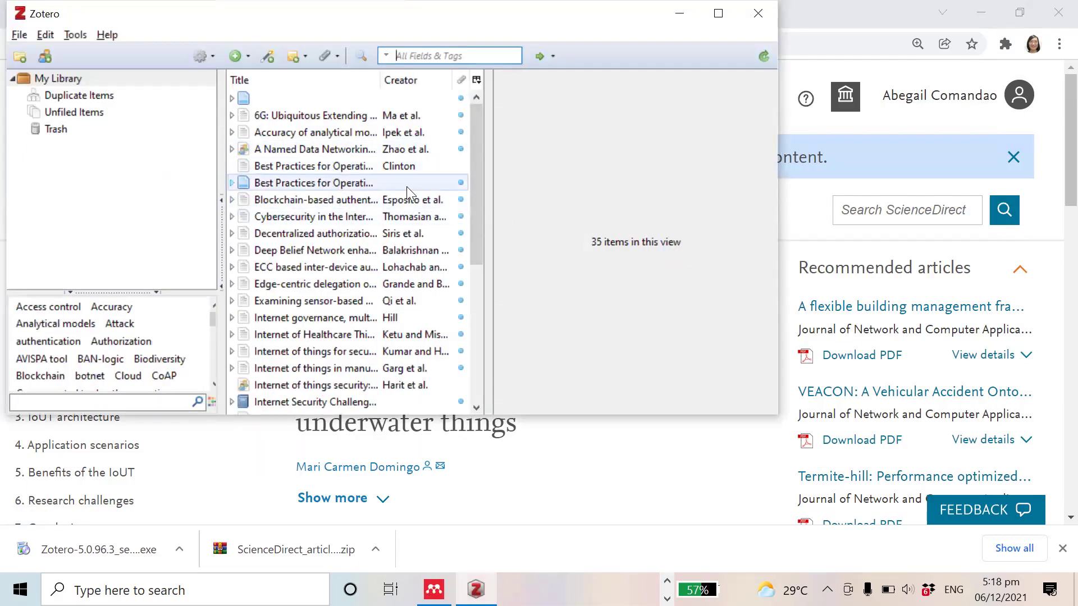
Step: Show the Info of the 'Blockchain-based authentication and authorization for smart city applications' item
{"action": "left_click_drag", "start_coordinate": [478, 235], "coordinate": [514, 247]}
{"action": "left_click", "coordinate": [387, 200]}
{"action": "left_click_drag", "start_coordinate": [477, 226], "coordinate": [478, 305]}
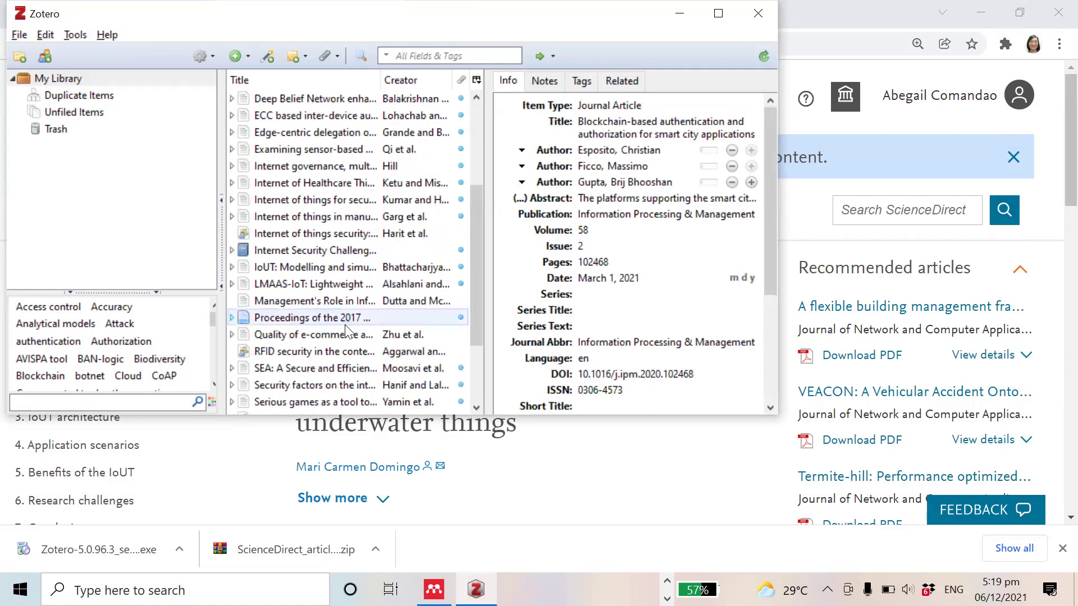
{"action": "left_click_drag", "start_coordinate": [473, 318], "coordinate": [473, 375]}
Step: Sign out of the ScienceDirect account and switch to the Gmail tab with the Elsevier access email
{"action": "left_click_drag", "start_coordinate": [476, 323], "coordinate": [477, 331]}
{"action": "left_click", "coordinate": [842, 45]}
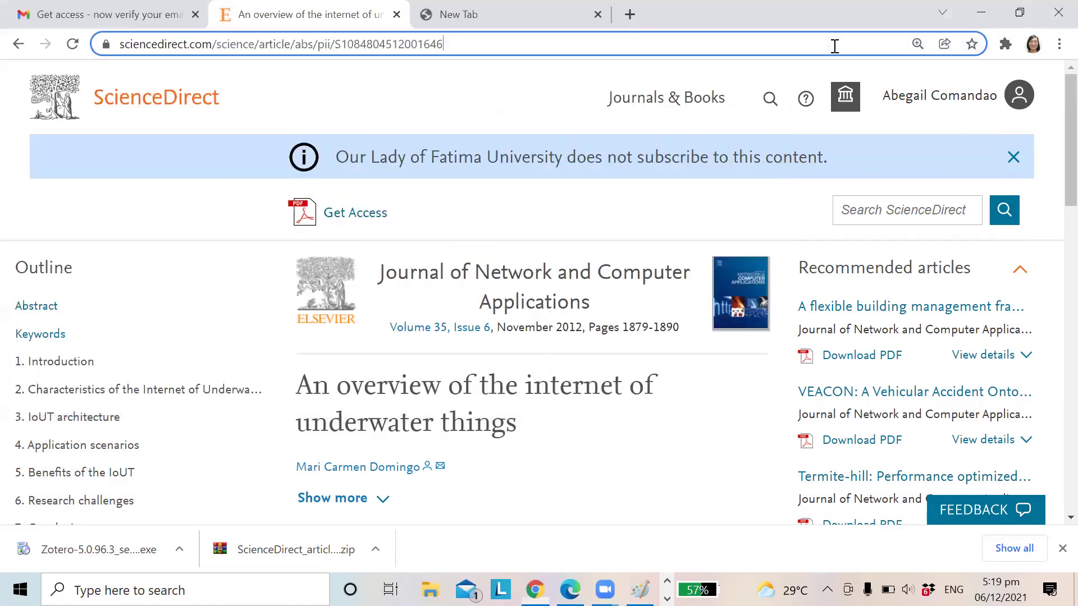
{"action": "left_click", "coordinate": [1016, 98]}
{"action": "scroll", "coordinate": [926, 416], "scroll_direction": "down", "scroll_amount": 2}
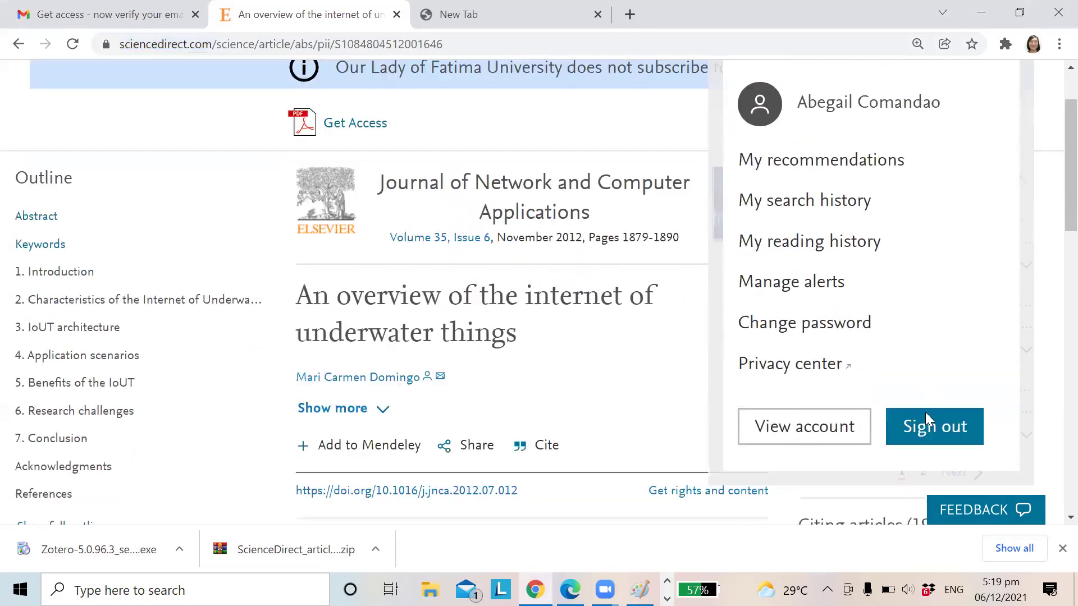
{"action": "scroll", "coordinate": [927, 416], "scroll_direction": "down", "scroll_amount": 5}
{"action": "scroll", "coordinate": [940, 365], "scroll_direction": "up", "scroll_amount": 3}
{"action": "left_click", "coordinate": [953, 267]}
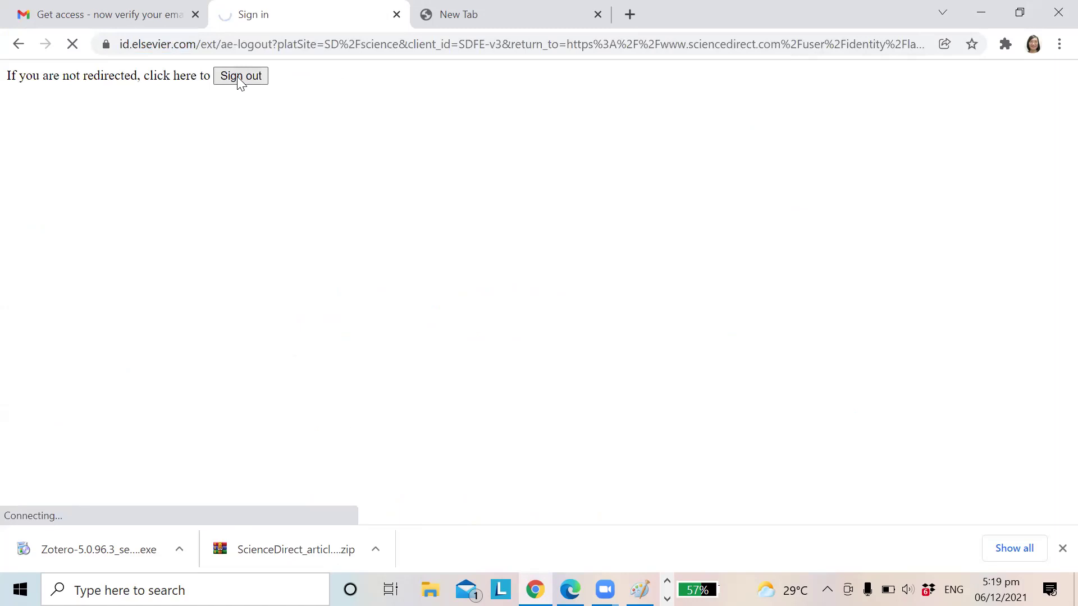
{"action": "left_click", "coordinate": [161, 15]}
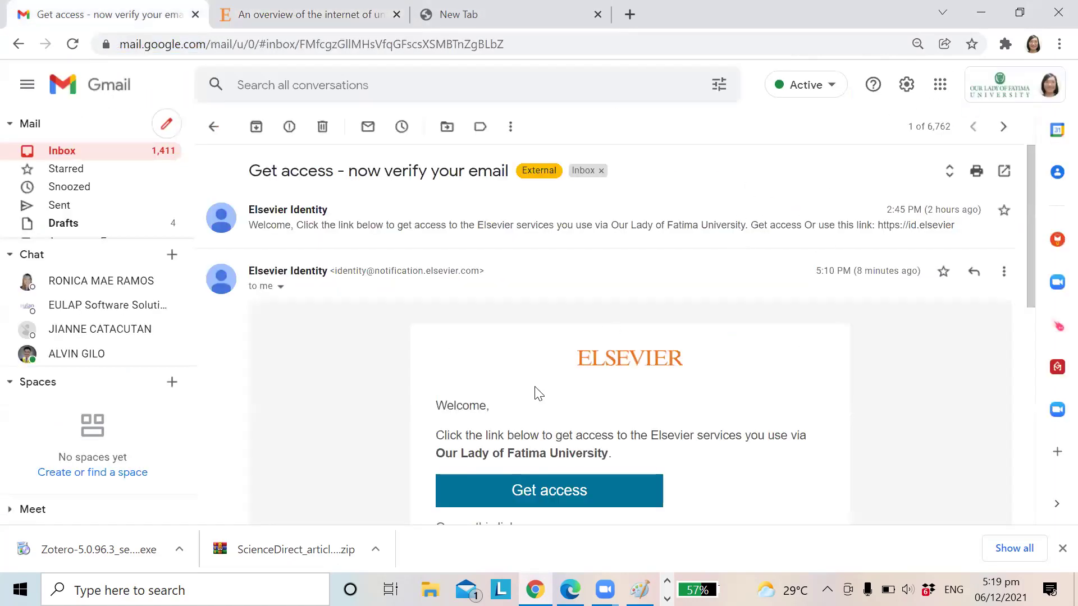
Step: Resend the expired Elsevier access link and open Get access from the newest email
{"action": "left_click", "coordinate": [536, 487]}
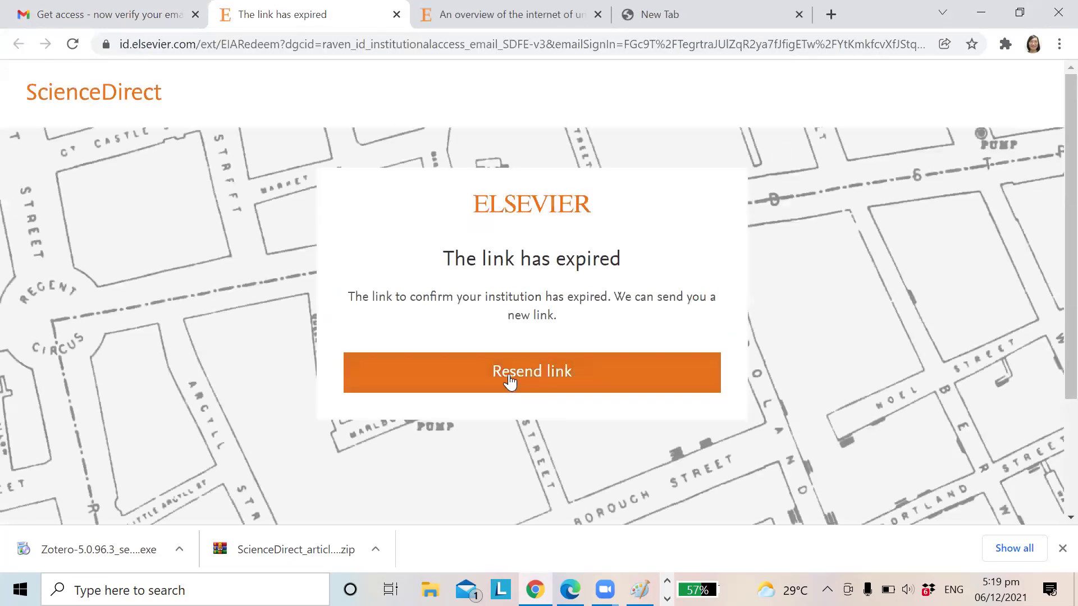
{"action": "left_click", "coordinate": [508, 376]}
{"action": "left_click", "coordinate": [158, 10]}
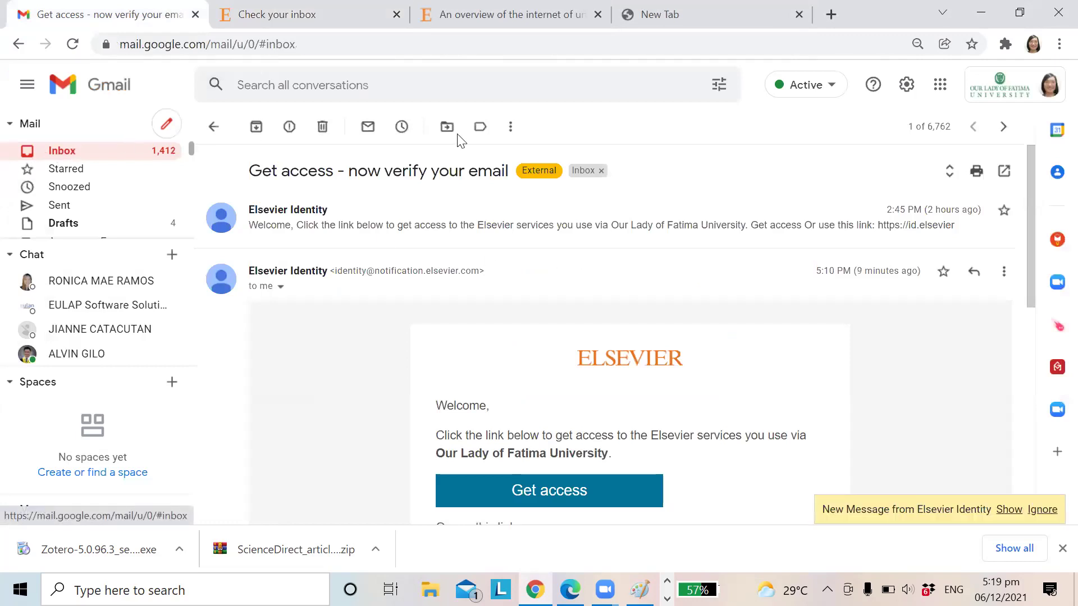
{"action": "left_click", "coordinate": [511, 154]}
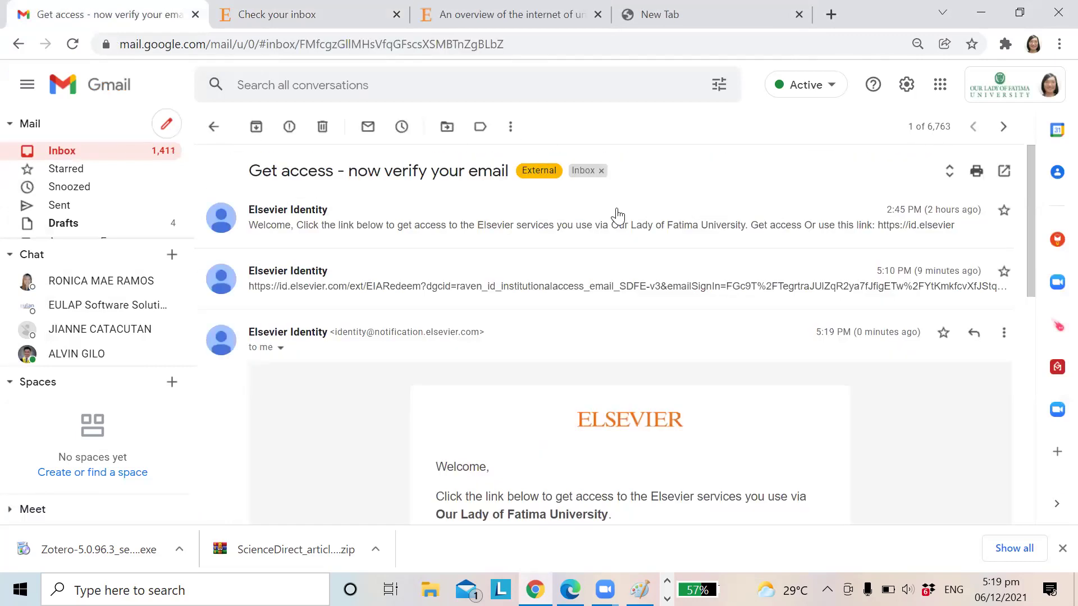
{"action": "scroll", "coordinate": [591, 362], "scroll_direction": "down", "scroll_amount": 5}
{"action": "left_click", "coordinate": [563, 302]}
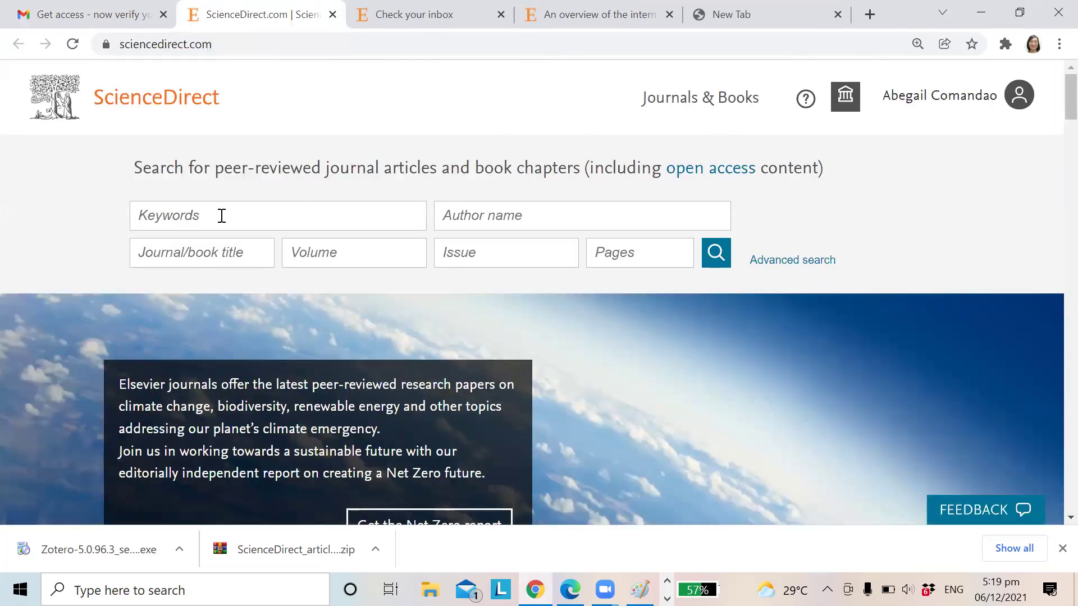
Step: Search ScienceDirect for 'internet of underwater things' using the keyword suggestion
{"action": "left_click", "coordinate": [222, 216]}
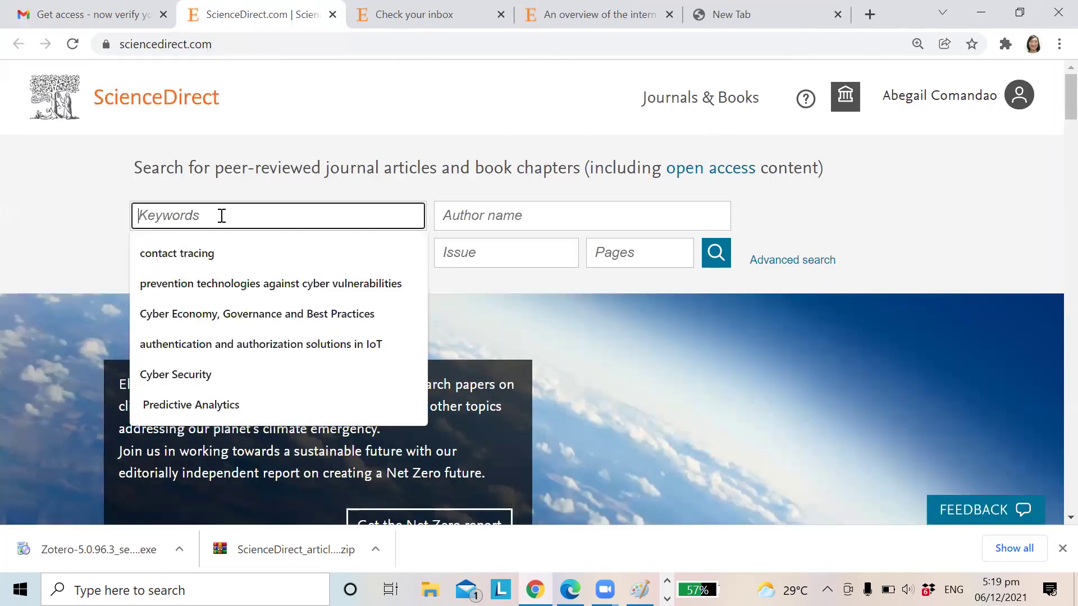
{"action": "type", "text": "internet of und"}
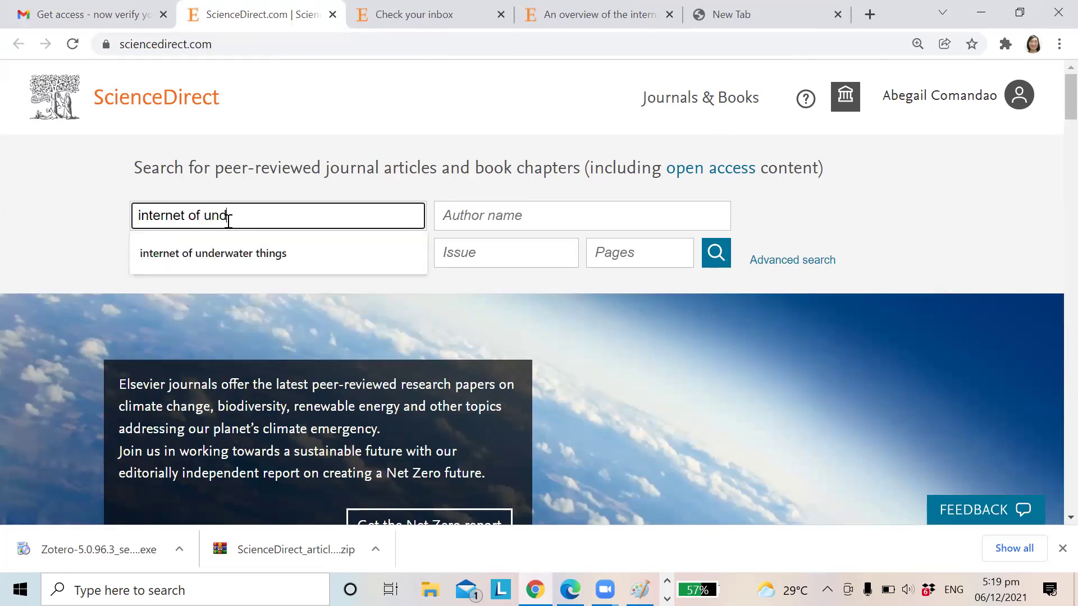
{"action": "type", "text": "er"}
{"action": "key", "text": "Down"}
{"action": "key", "text": "Return"}
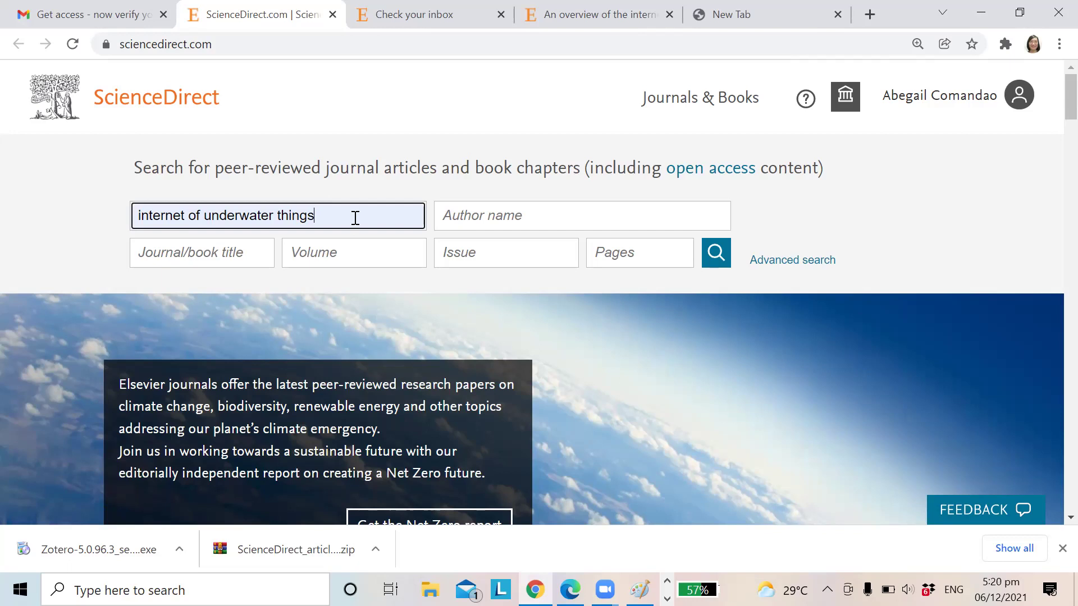
{"action": "scroll", "coordinate": [668, 332], "scroll_direction": "down", "scroll_amount": 1}
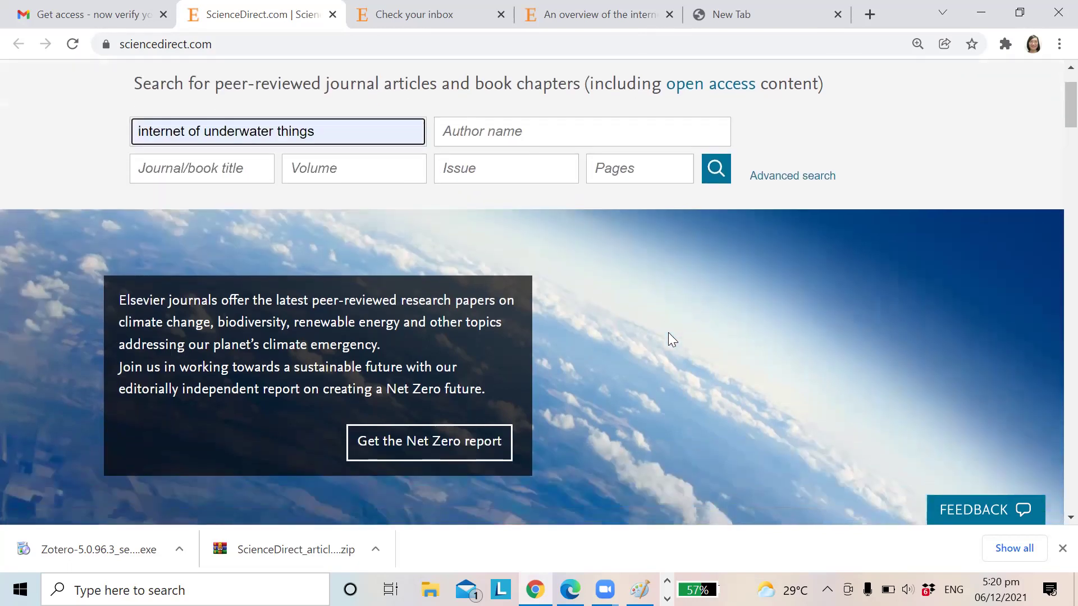
{"action": "scroll", "coordinate": [668, 332], "scroll_direction": "up", "scroll_amount": 1}
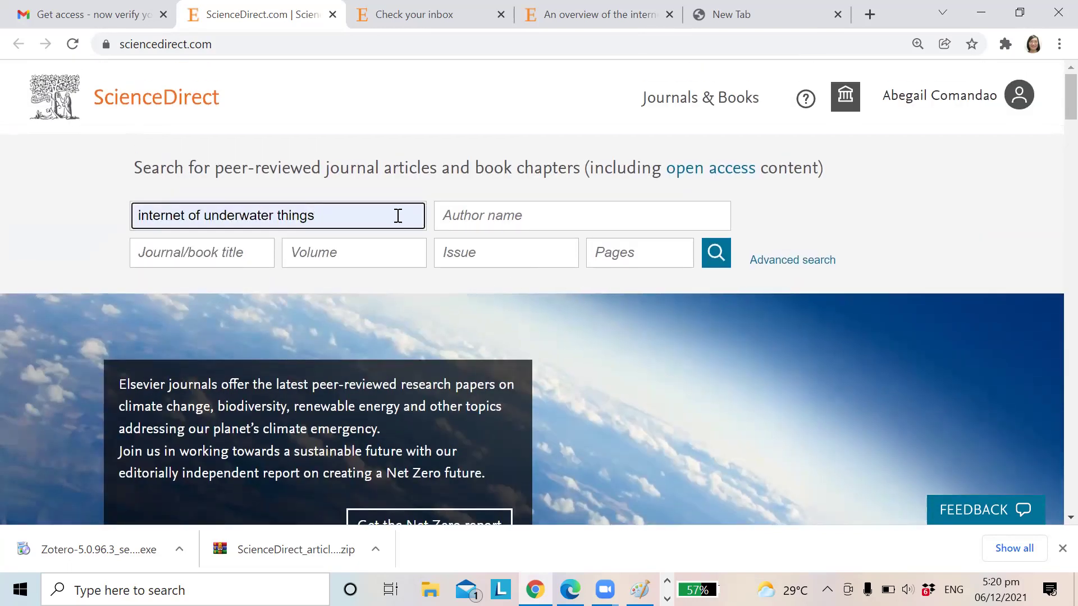
{"action": "left_click", "coordinate": [714, 256]}
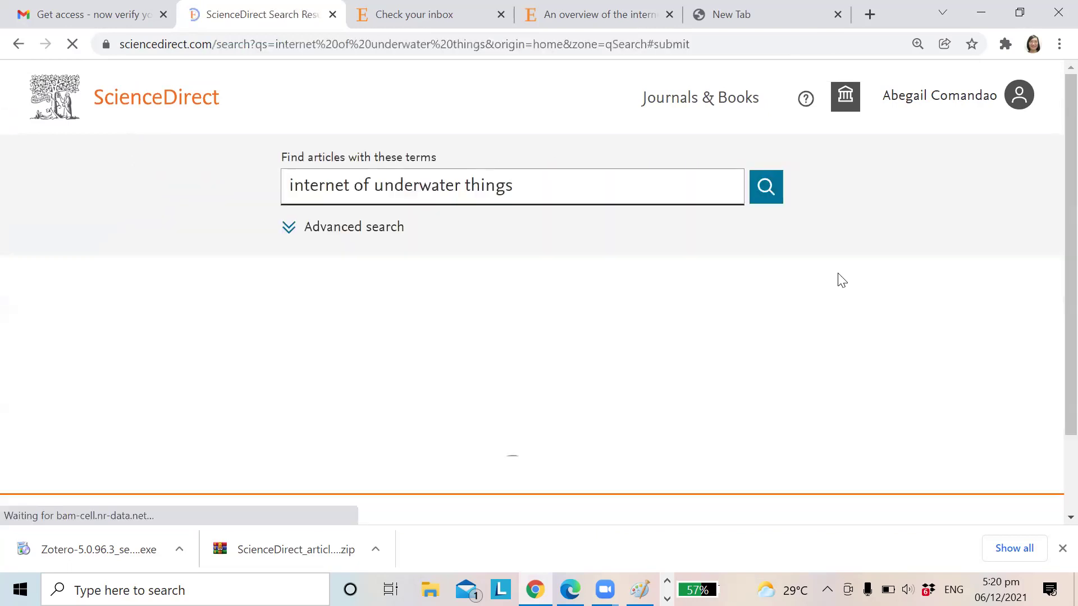
Step: Tick result 5 and open 'An overview of the internet of underwater things'
{"action": "scroll", "coordinate": [506, 270], "scroll_direction": "down", "scroll_amount": 3}
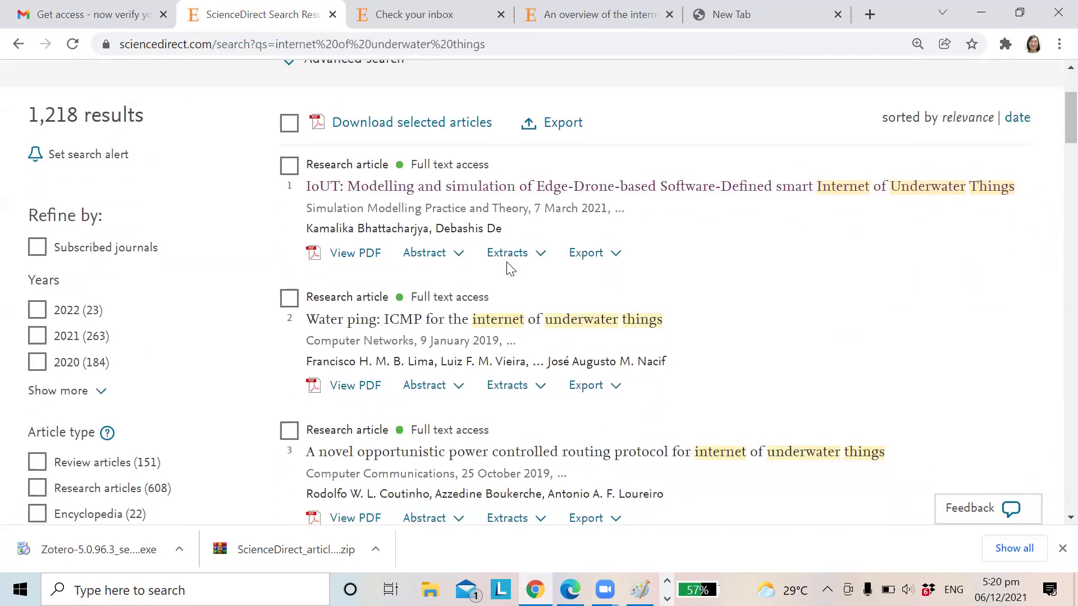
{"action": "scroll", "coordinate": [550, 288], "scroll_direction": "down", "scroll_amount": 6}
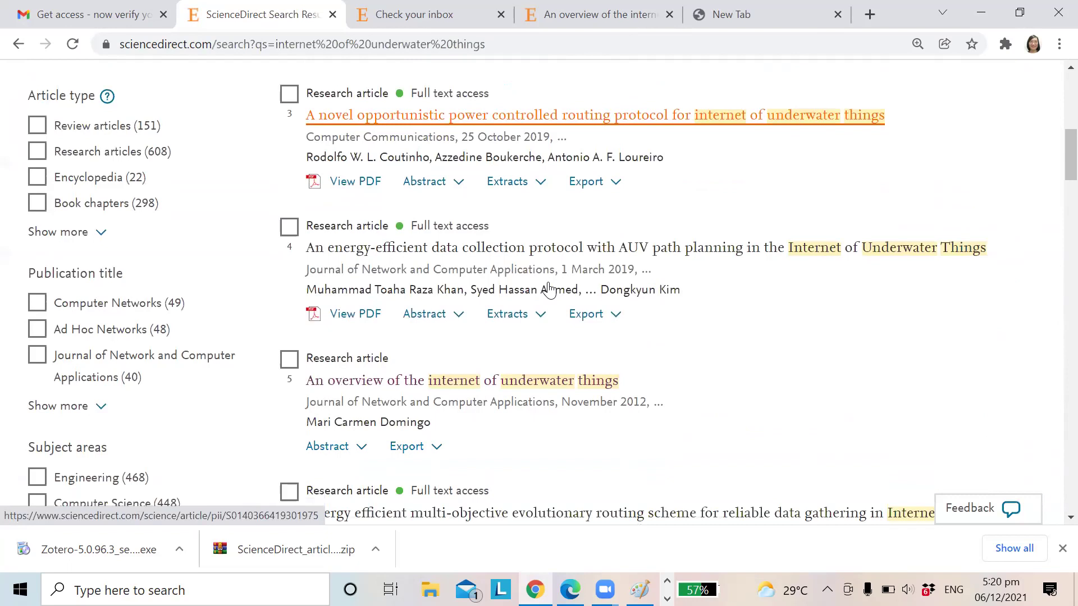
{"action": "scroll", "coordinate": [550, 288], "scroll_direction": "down", "scroll_amount": 3}
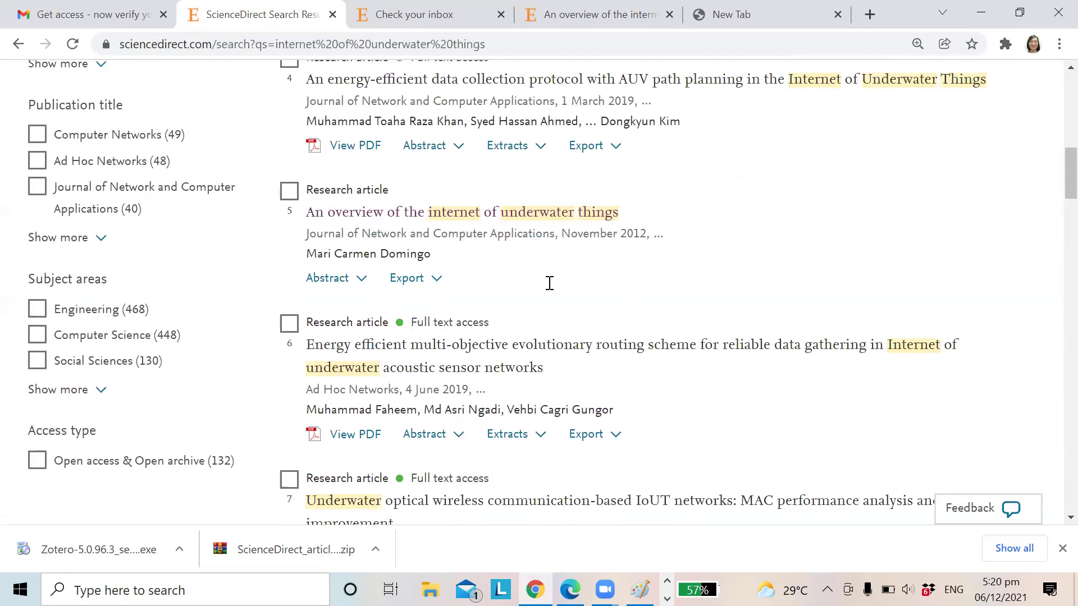
{"action": "left_click", "coordinate": [289, 191]}
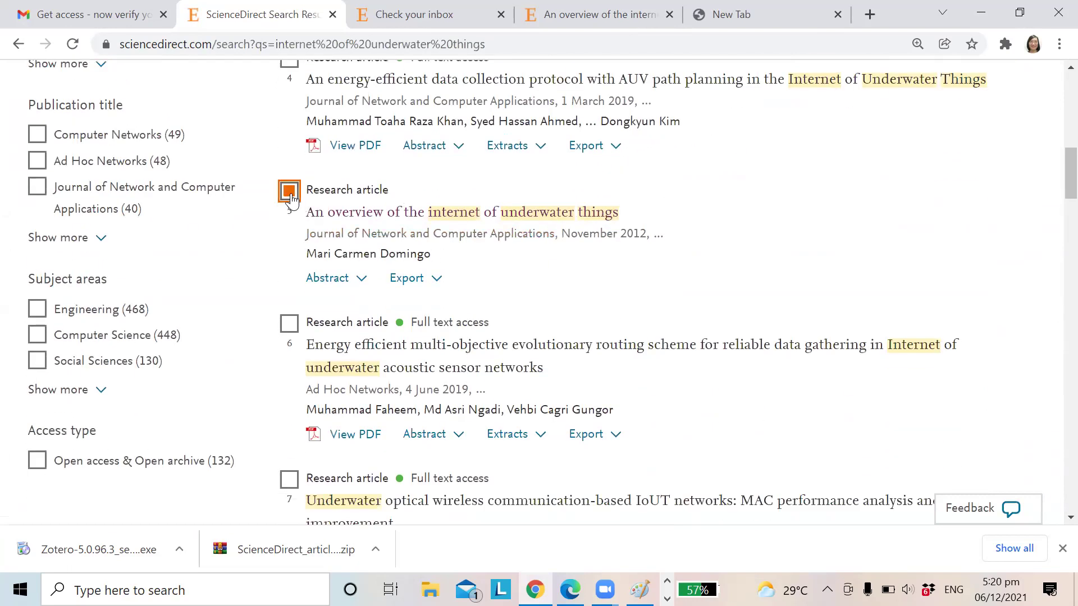
{"action": "left_click", "coordinate": [398, 224]}
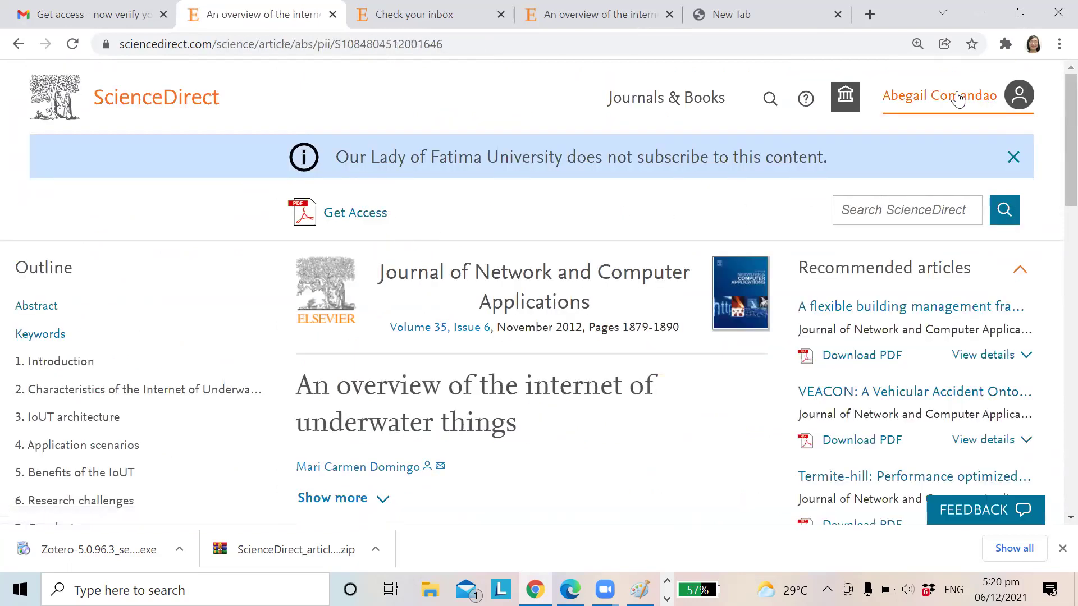
Step: Save the opened 2012 underwater things overview article to My Library with the Zotero Connector
{"action": "scroll", "coordinate": [613, 341], "scroll_direction": "down", "scroll_amount": 15}
{"action": "scroll", "coordinate": [613, 340], "scroll_direction": "down", "scroll_amount": 5}
{"action": "scroll", "coordinate": [613, 341], "scroll_direction": "up", "scroll_amount": 20}
{"action": "left_click", "coordinate": [1003, 45]}
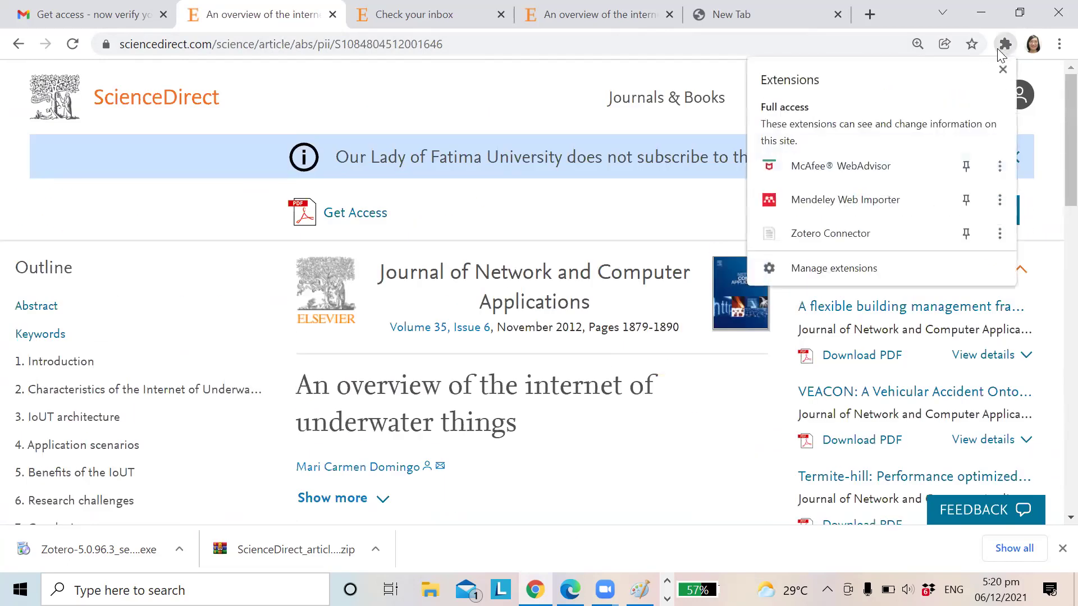
{"action": "left_click", "coordinate": [832, 234]}
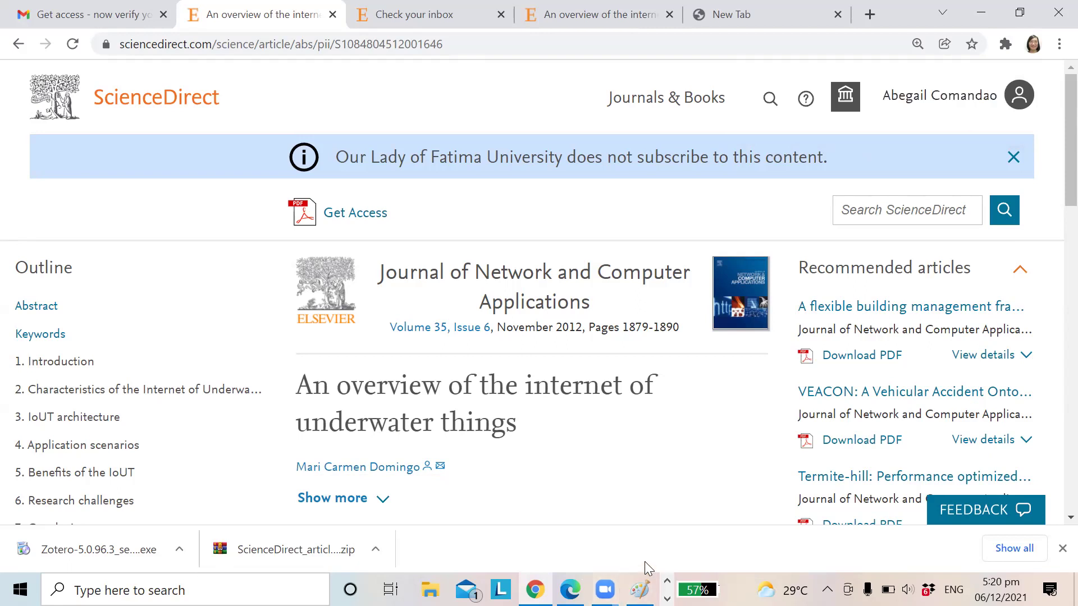
Step: Check the save in Zotero and view the 'Accuracy of analytical models' item details
{"action": "key", "text": "alt+Tab"}
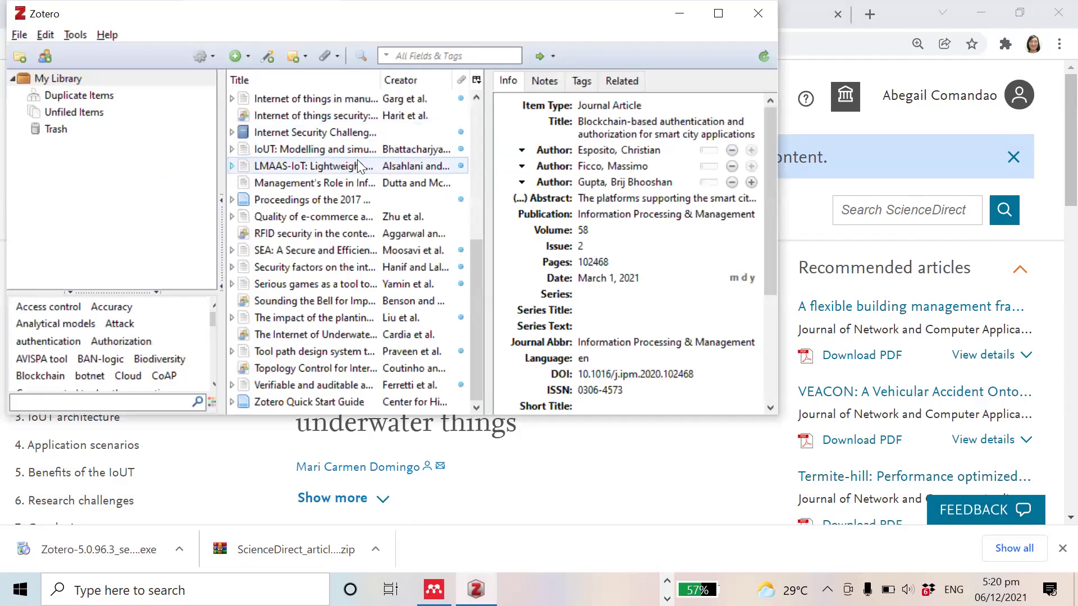
{"action": "scroll", "coordinate": [380, 289], "scroll_direction": "up", "scroll_amount": 2}
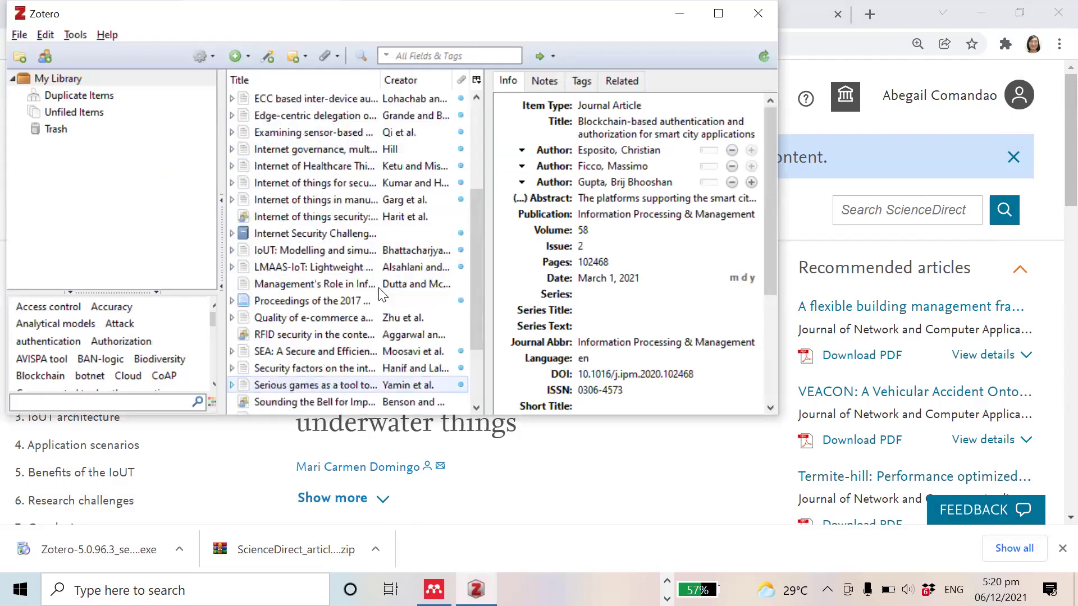
{"action": "scroll", "coordinate": [382, 289], "scroll_direction": "up", "scroll_amount": 4}
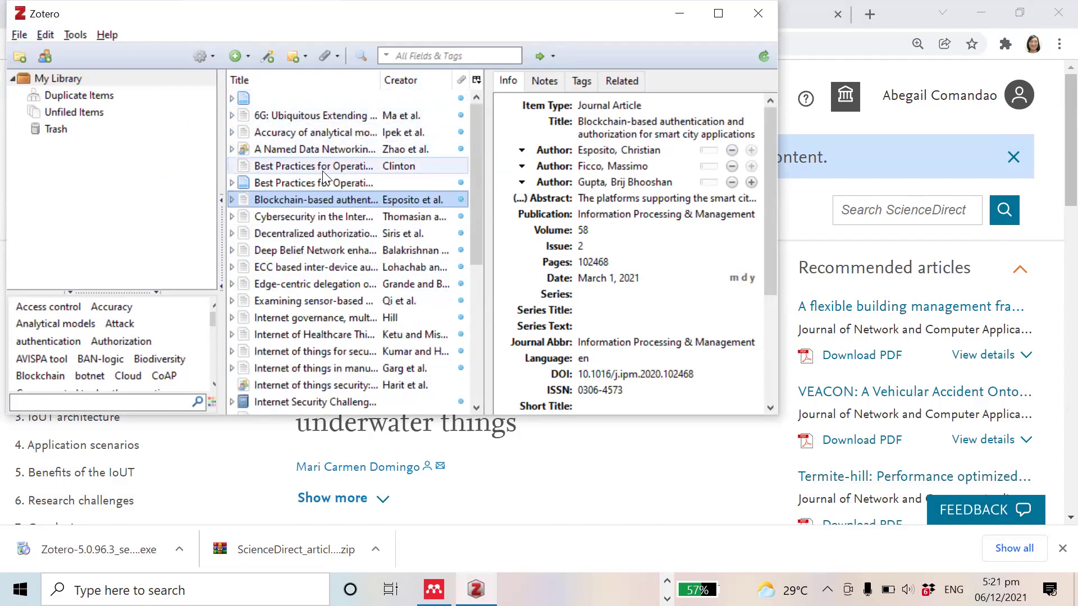
{"action": "left_click_drag", "start_coordinate": [473, 209], "coordinate": [489, 170]}
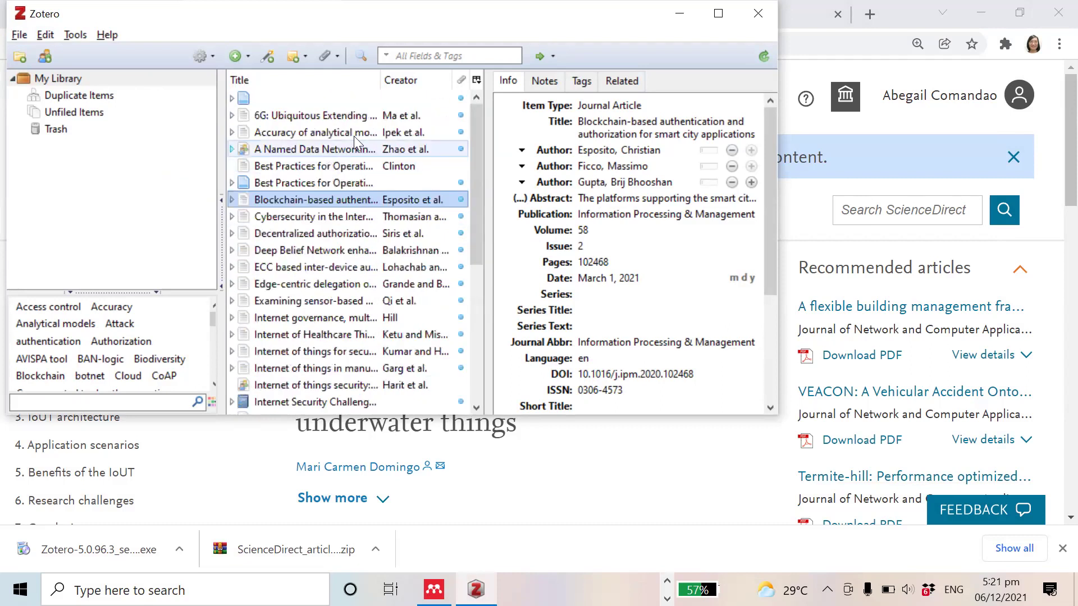
{"action": "left_click", "coordinate": [305, 134]}
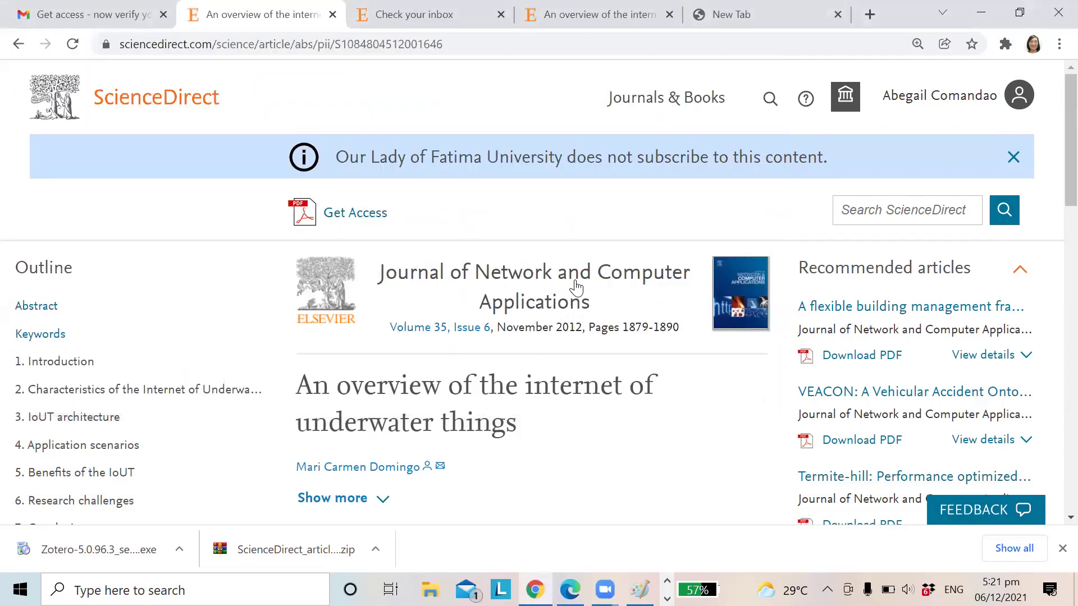
{"action": "scroll", "coordinate": [584, 393], "scroll_direction": "down", "scroll_amount": 2}
{"action": "scroll", "coordinate": [585, 397], "scroll_direction": "up", "scroll_amount": 2}
Step: Show the 'Internet of things security: challenges and perspectives' record and maximize the Zotero window
{"action": "key", "text": "alt"}
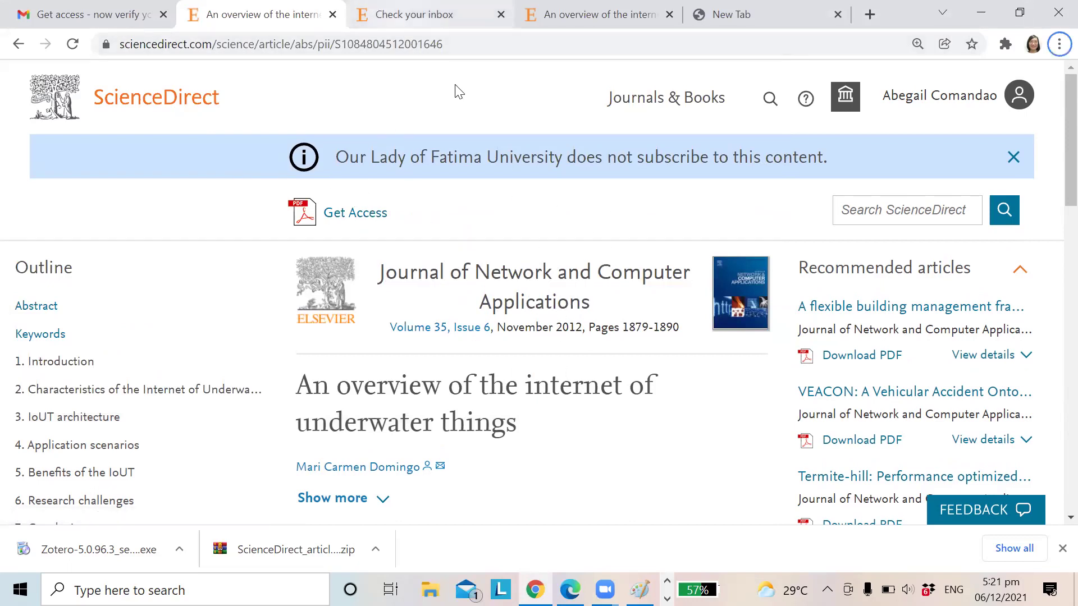
{"action": "key", "text": "alt+Tab"}
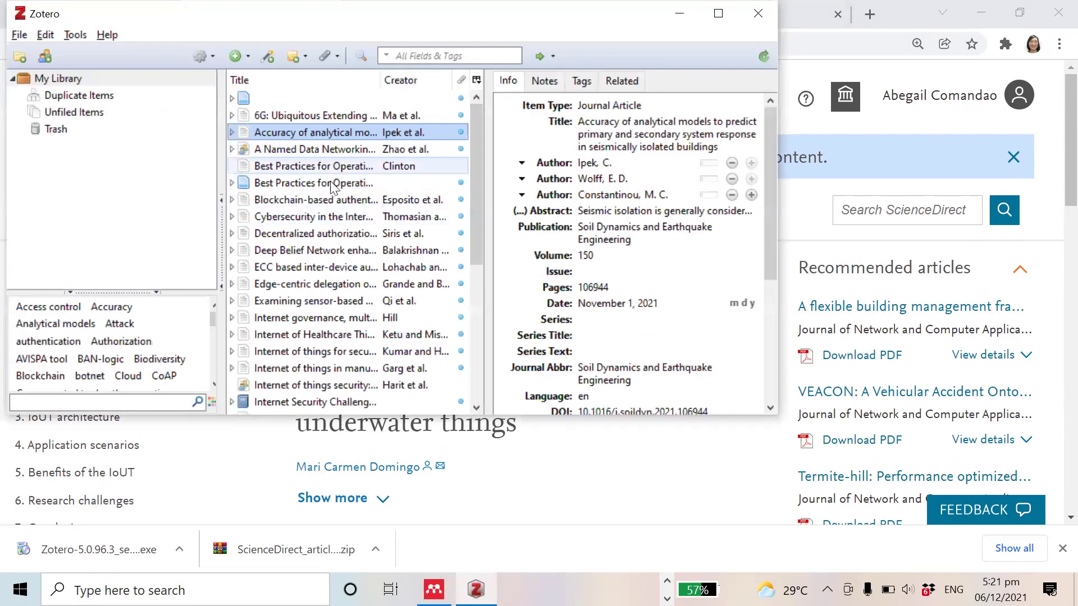
{"action": "left_click", "coordinate": [336, 385]}
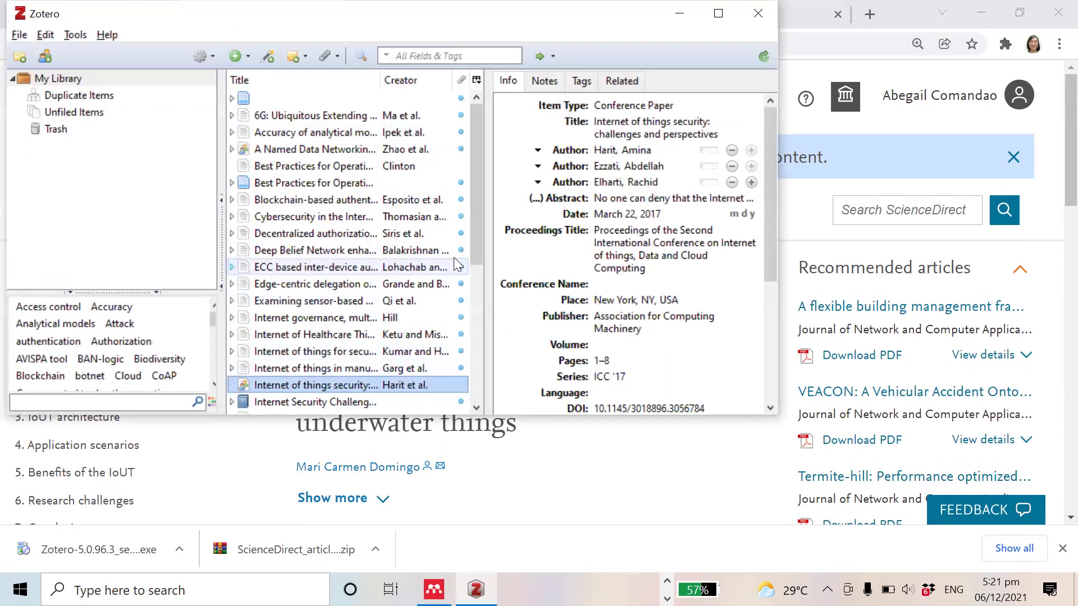
{"action": "left_click_drag", "start_coordinate": [477, 216], "coordinate": [471, 292]}
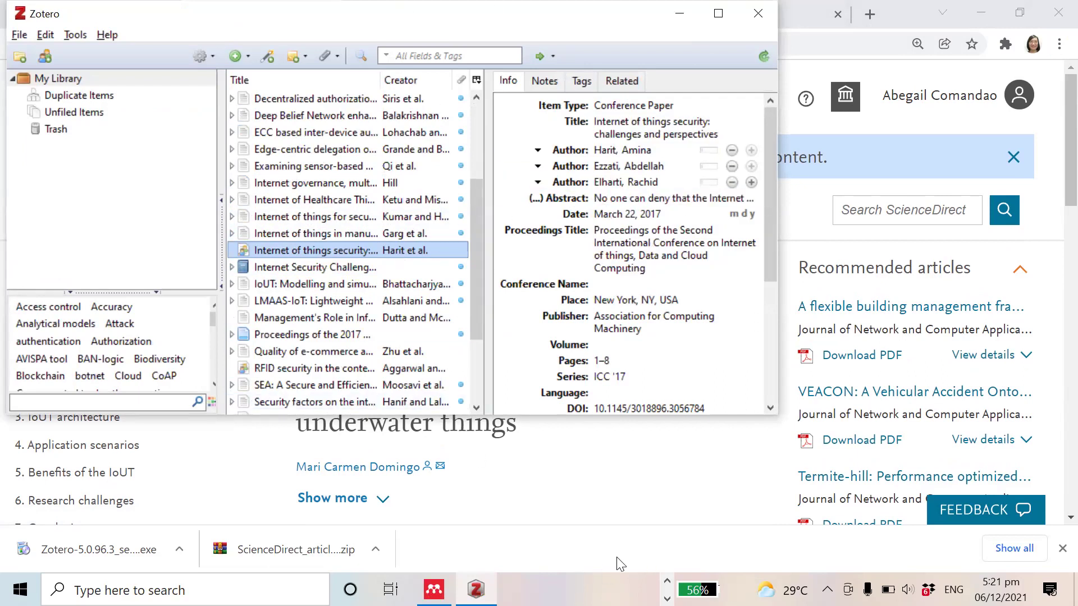
{"action": "mouse_move", "coordinate": [642, 52]}
{"action": "left_mouse_down"}
{"action": "mouse_move", "coordinate": [597, 389]}
{"action": "mouse_move", "coordinate": [623, 62]}
{"action": "left_mouse_up"}
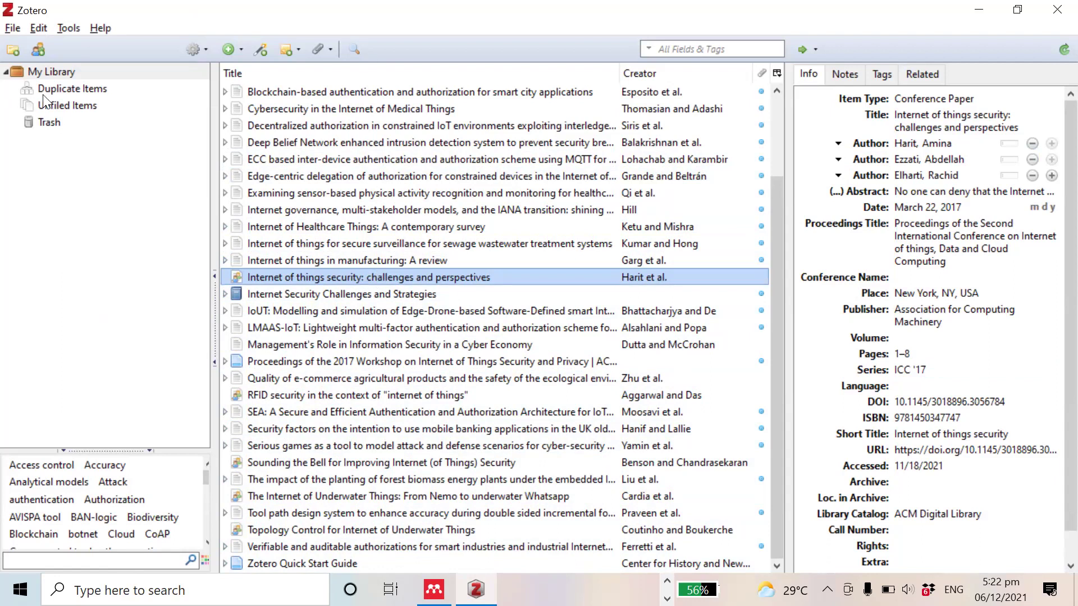
Step: Copy the Harit et al. paper's bibliography via Edit > Copy Bibliography, then launch Word
{"action": "left_click", "coordinate": [41, 23]}
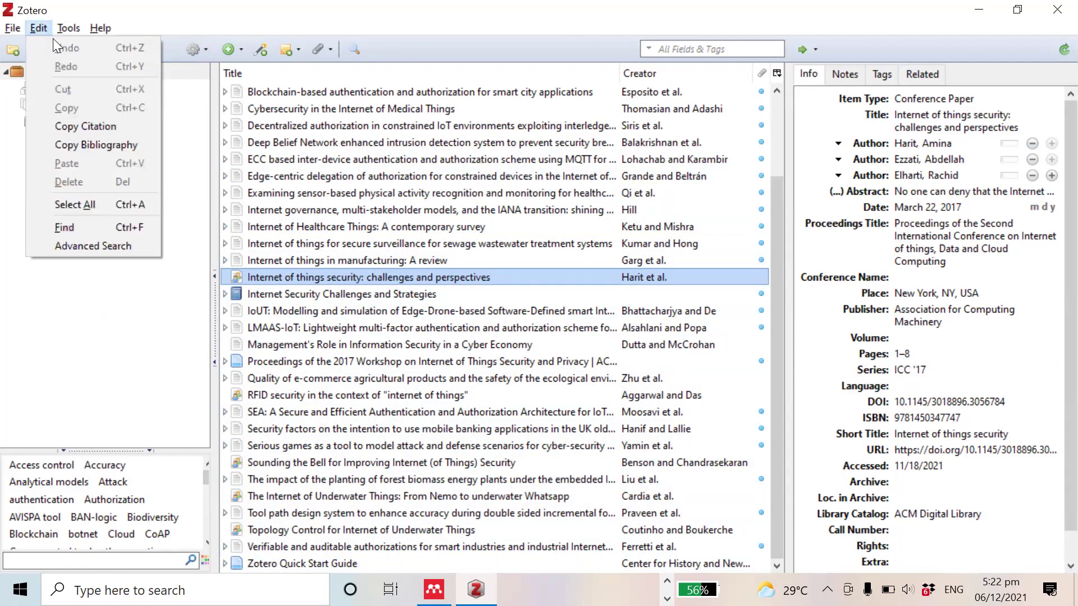
{"action": "left_click", "coordinate": [91, 145]}
{"action": "key", "text": "super"}
{"action": "type", "text": "word"}
{"action": "key", "text": "Return"}
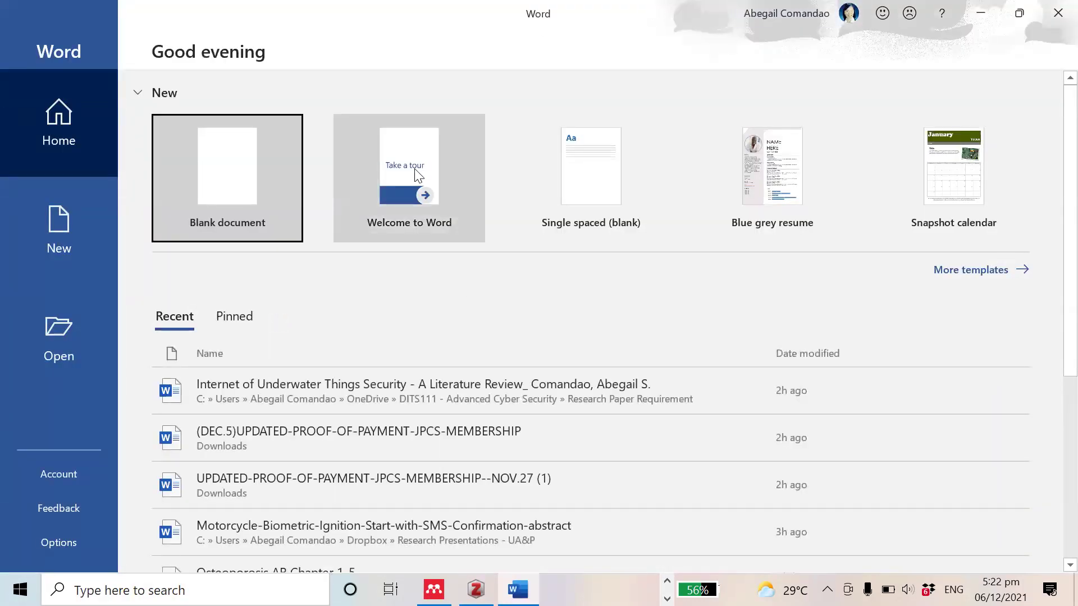
Step: Create a blank document with a 'References' heading and paste the copied reference below it
{"action": "left_click", "coordinate": [203, 193]}
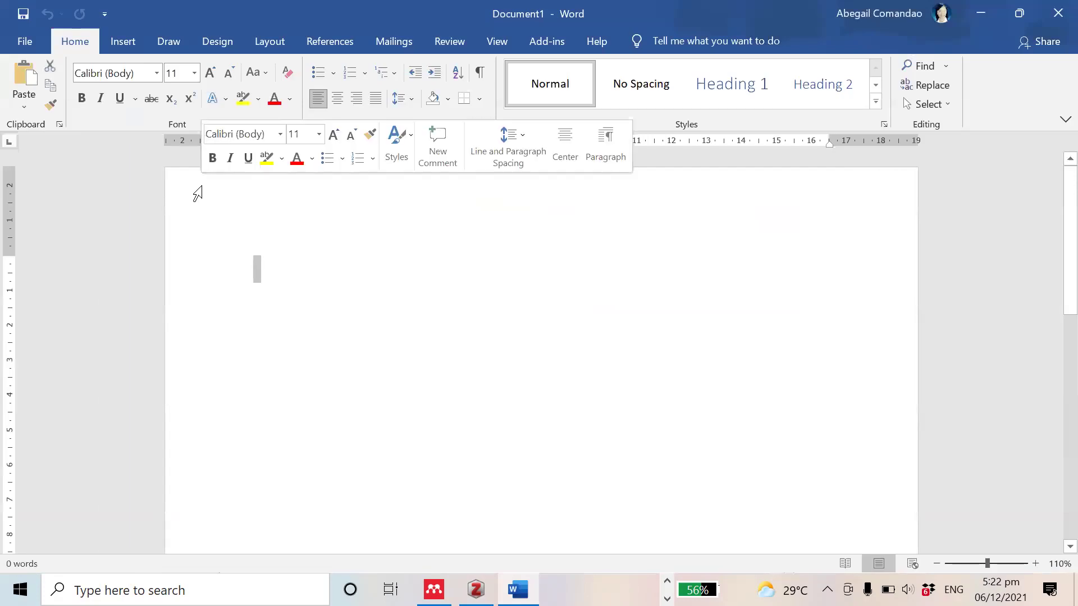
{"action": "type", "text": "REferences"}
{"action": "key", "text": "Return"}
{"action": "key", "text": "ctrl+v"}
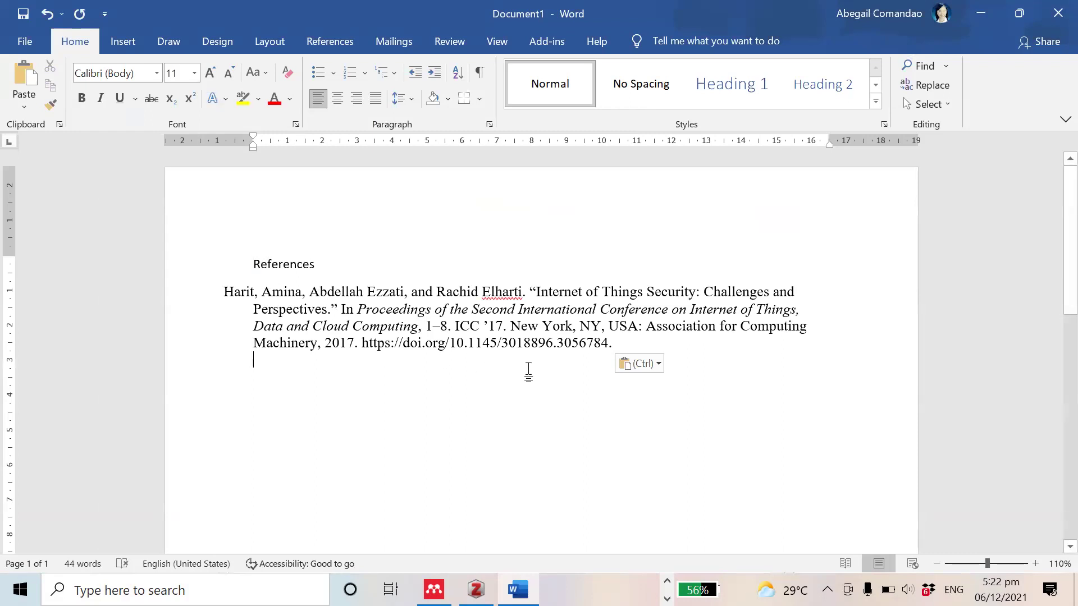
Step: Make the References heading bold 12 pt and add an empty paragraph after the reference
{"action": "left_click", "coordinate": [334, 262]}
{"action": "left_click", "coordinate": [236, 264]}
{"action": "left_click", "coordinate": [211, 73]}
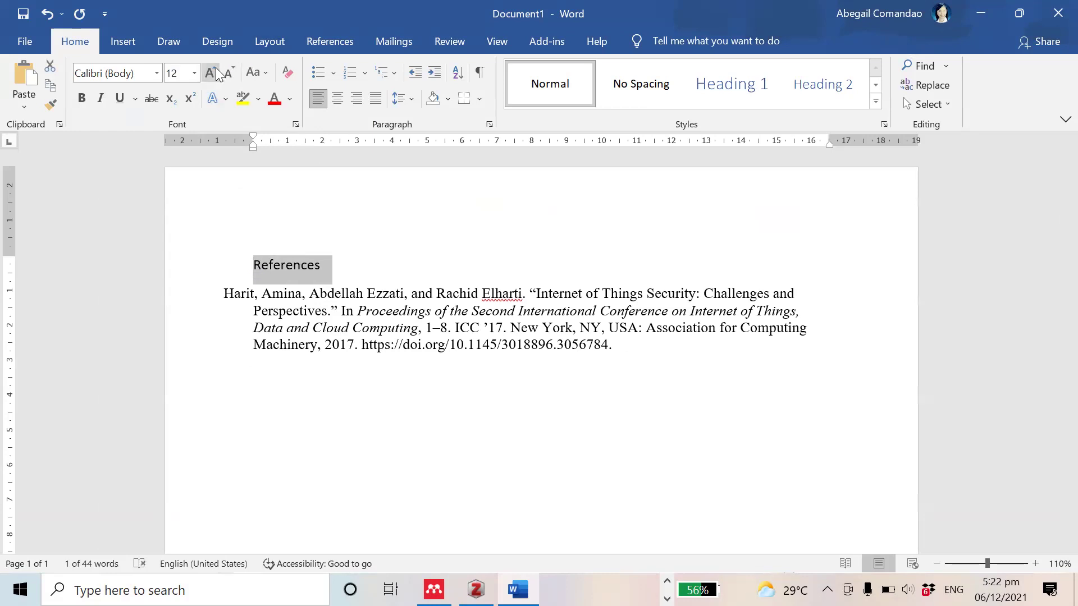
{"action": "key", "text": "ctrl+b"}
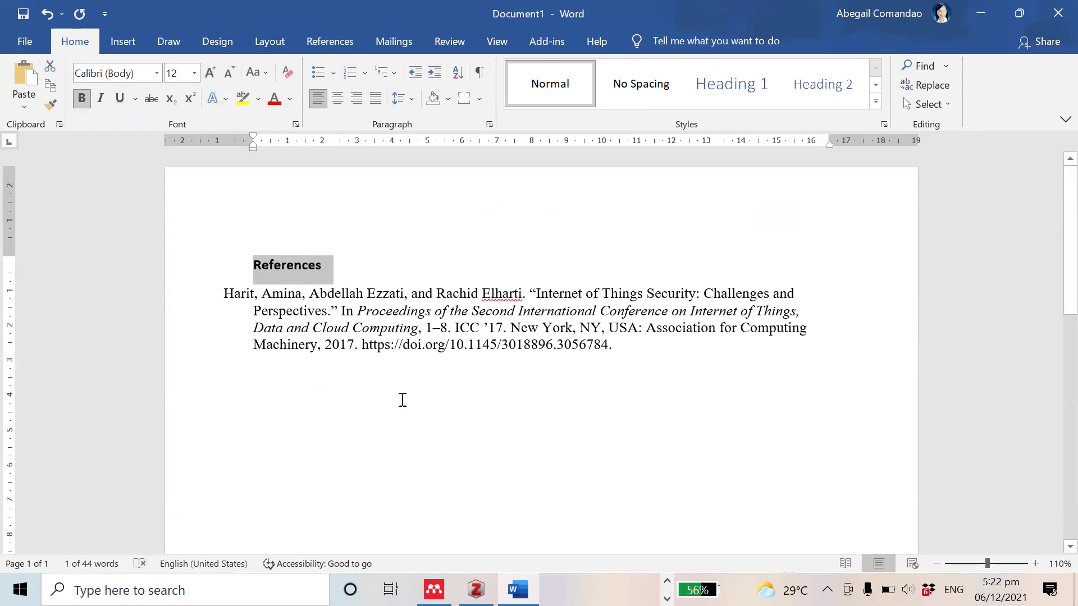
{"action": "left_click", "coordinate": [645, 343]}
{"action": "key", "text": "Return"}
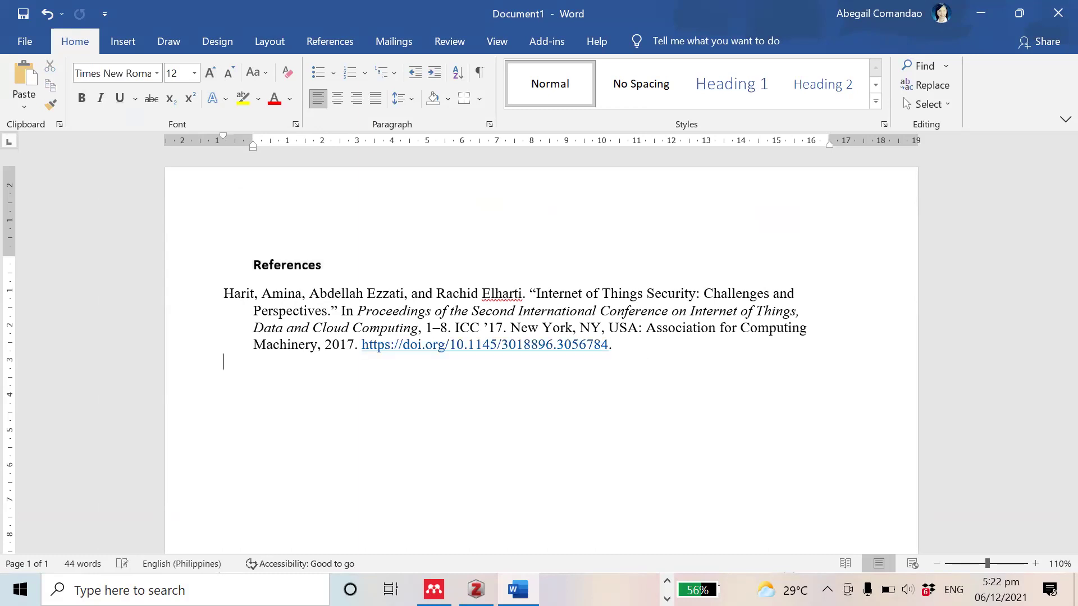
{"action": "key", "text": "alt+Tab"}
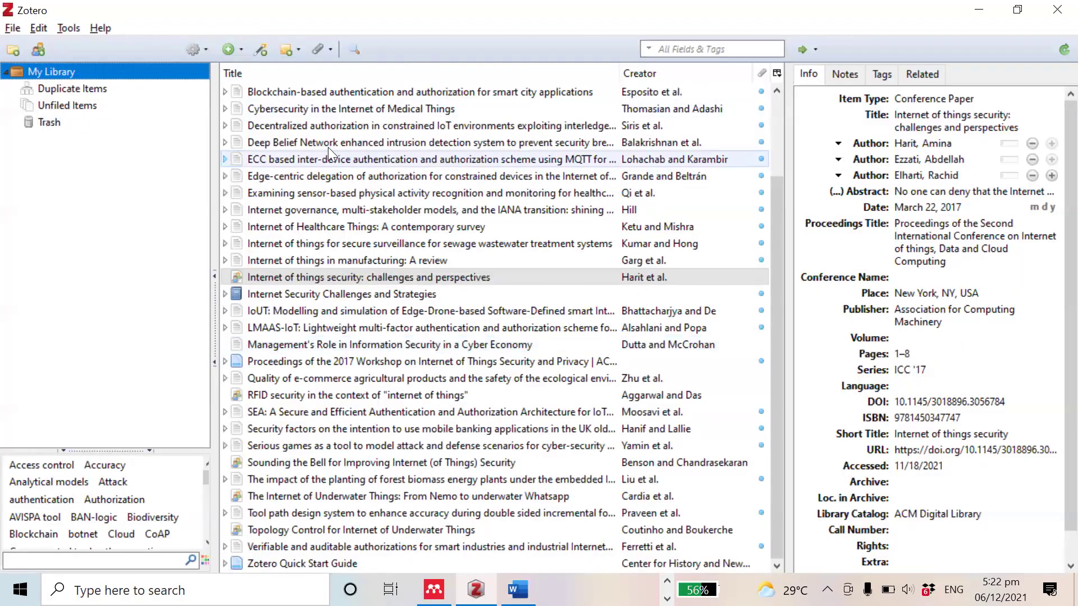
Step: Paste the Deep Belief Network bibliography entry from Zotero below the first Word reference
{"action": "left_click", "coordinate": [326, 147]}
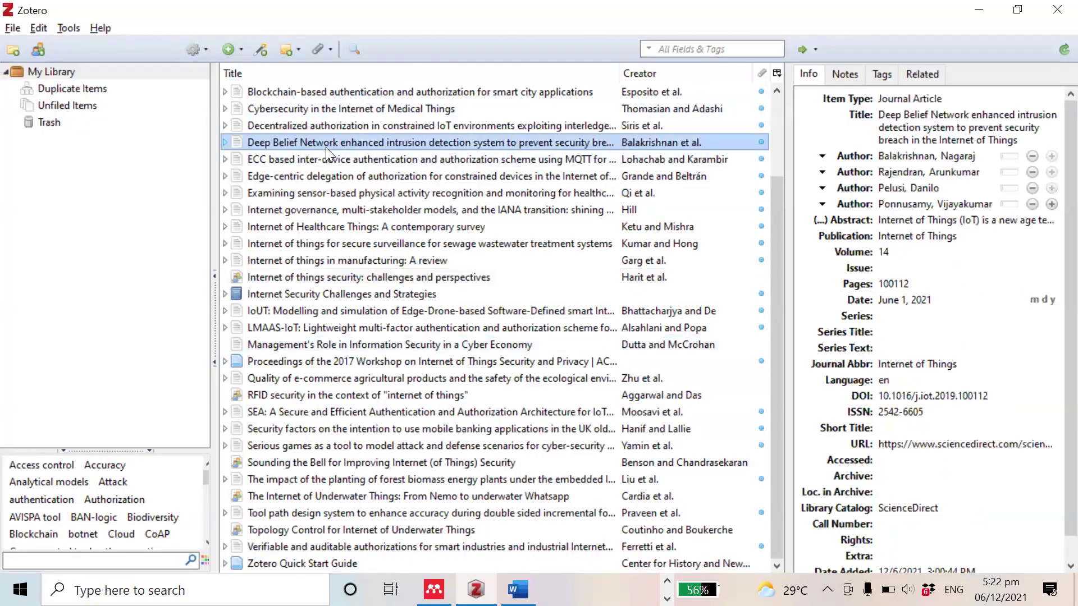
{"action": "left_click", "coordinate": [40, 27]}
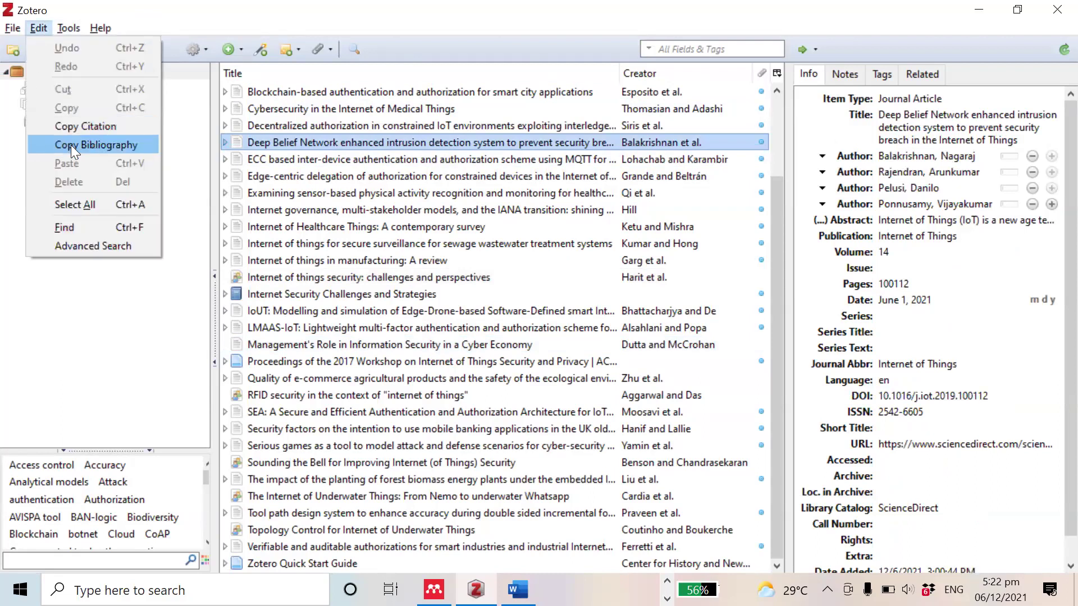
{"action": "key", "text": "Return"}
{"action": "key", "text": "alt+Tab"}
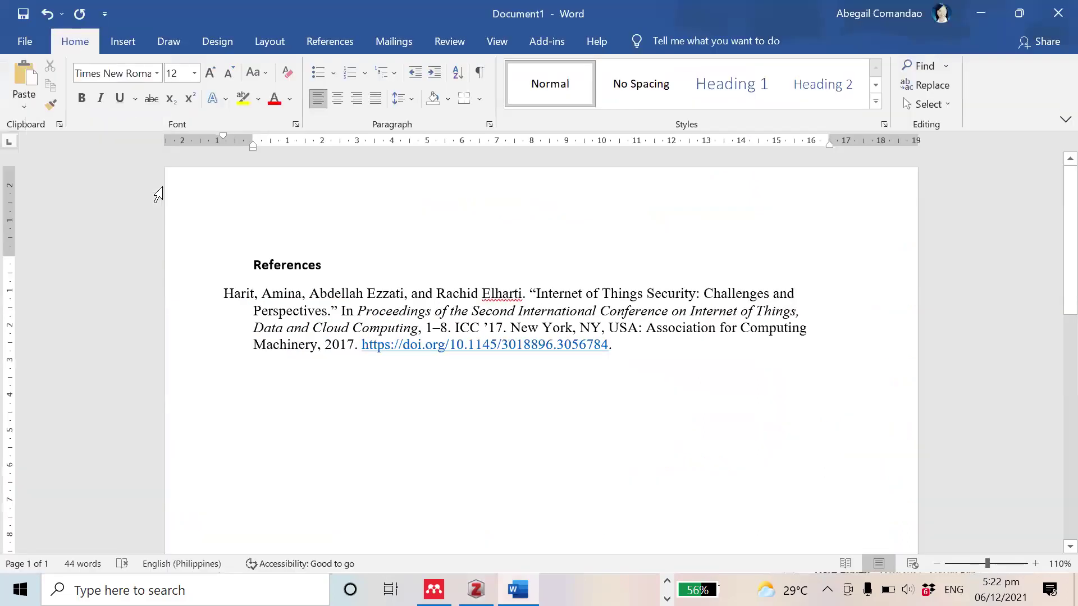
{"action": "key", "text": "ctrl+v"}
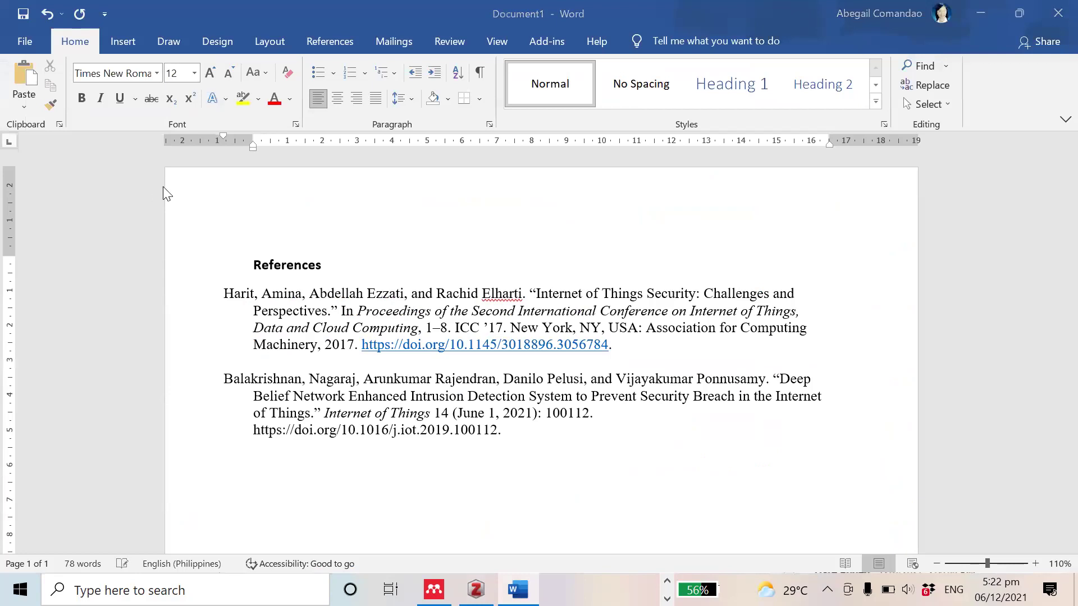
Step: Add the Grande and Beltrán Edge-Centric Delegation bibliography entry to the Word references
{"action": "key", "text": "alt+Tab"}
{"action": "left_click", "coordinate": [317, 176]}
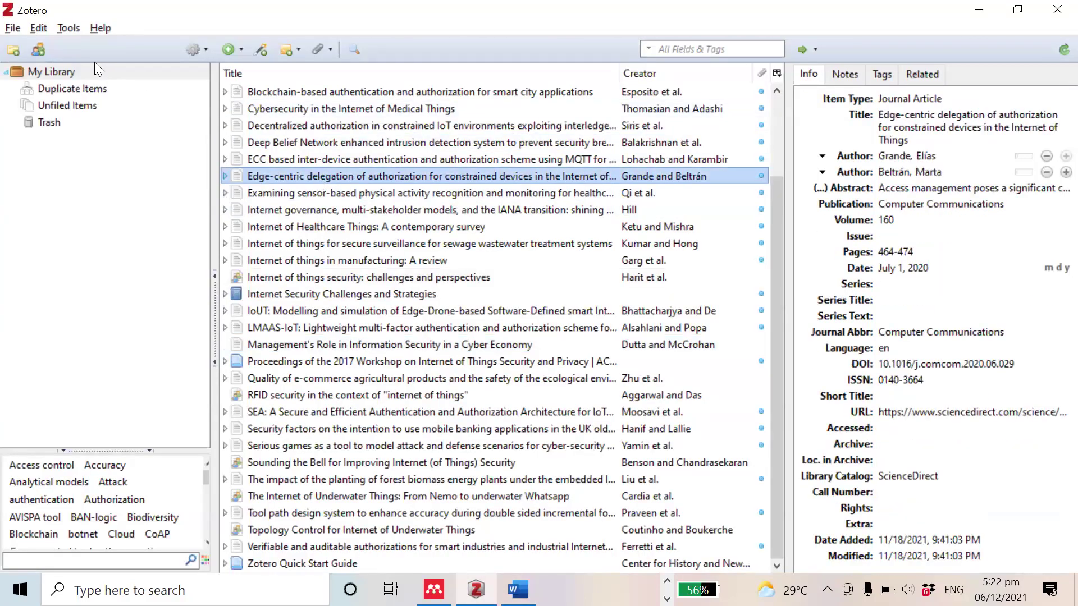
{"action": "left_click", "coordinate": [37, 27]}
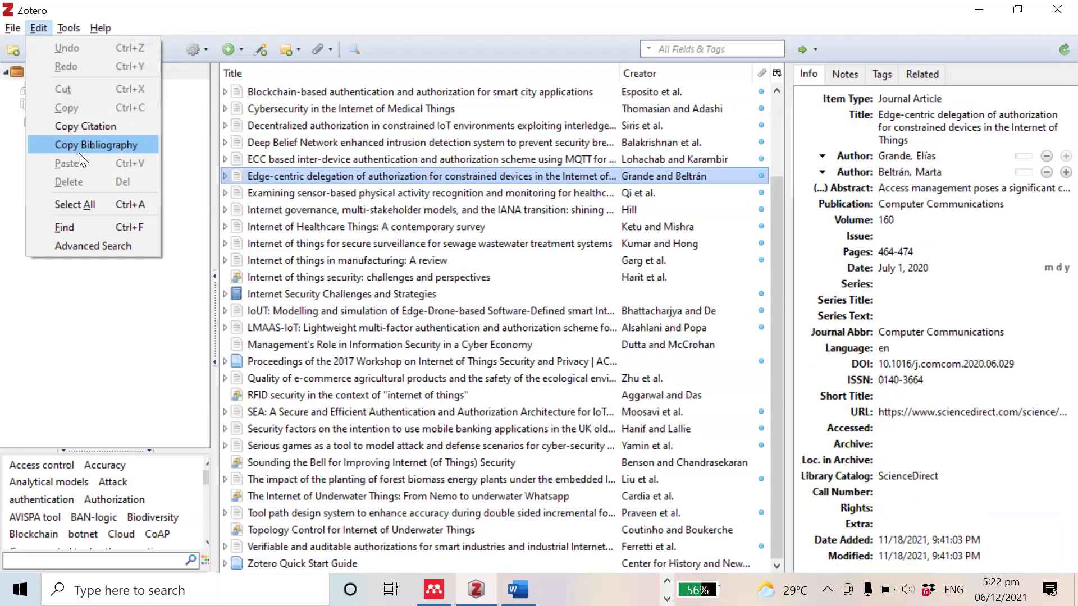
{"action": "left_click", "coordinate": [108, 144]}
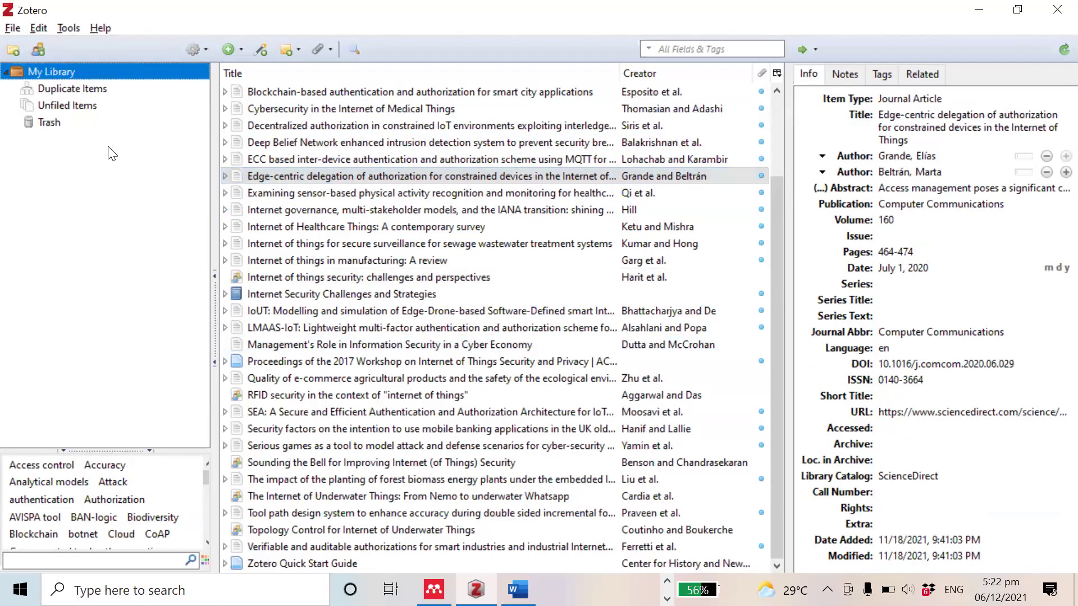
{"action": "key", "text": "alt+Tab"}
{"action": "key", "text": "ctrl+v"}
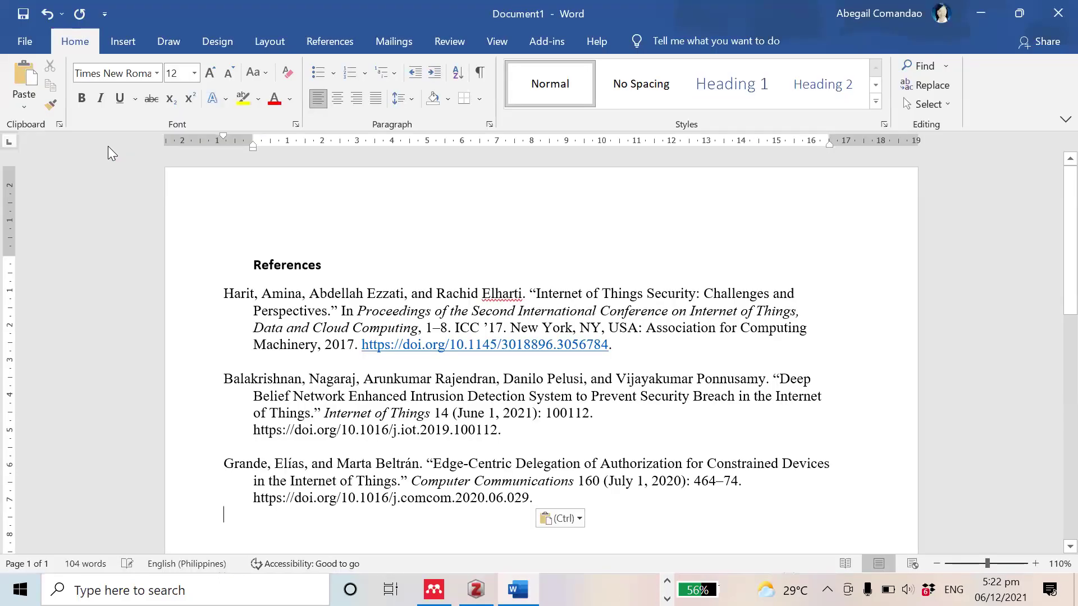
Step: Add the Ketu and Mishra Internet of Healthcare Things survey entry as the last reference
{"action": "key", "text": "alt+Tab"}
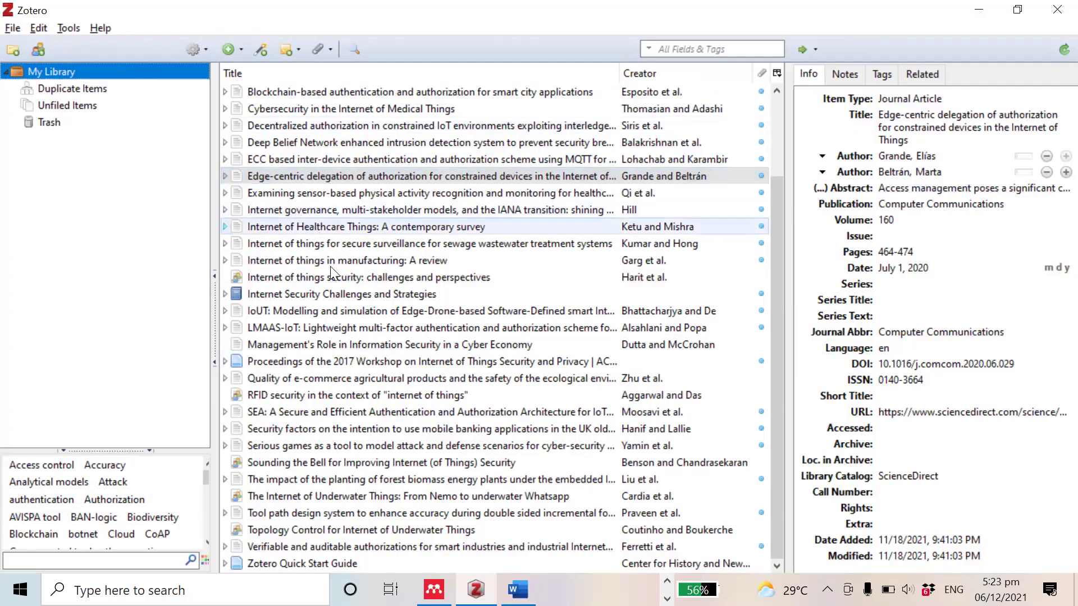
{"action": "left_click", "coordinate": [336, 227]}
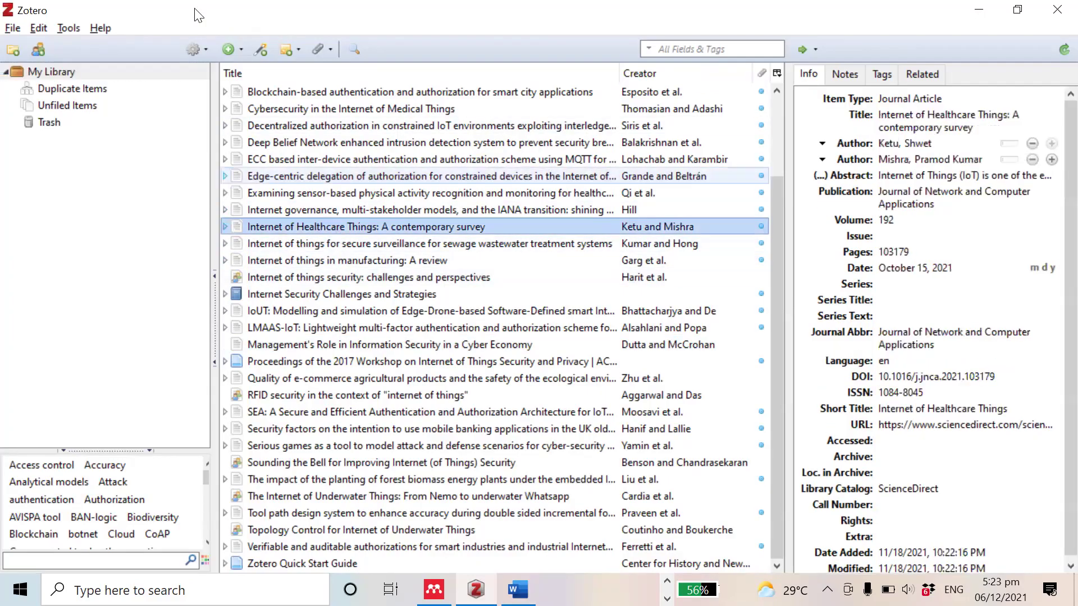
{"action": "left_click", "coordinate": [39, 29]}
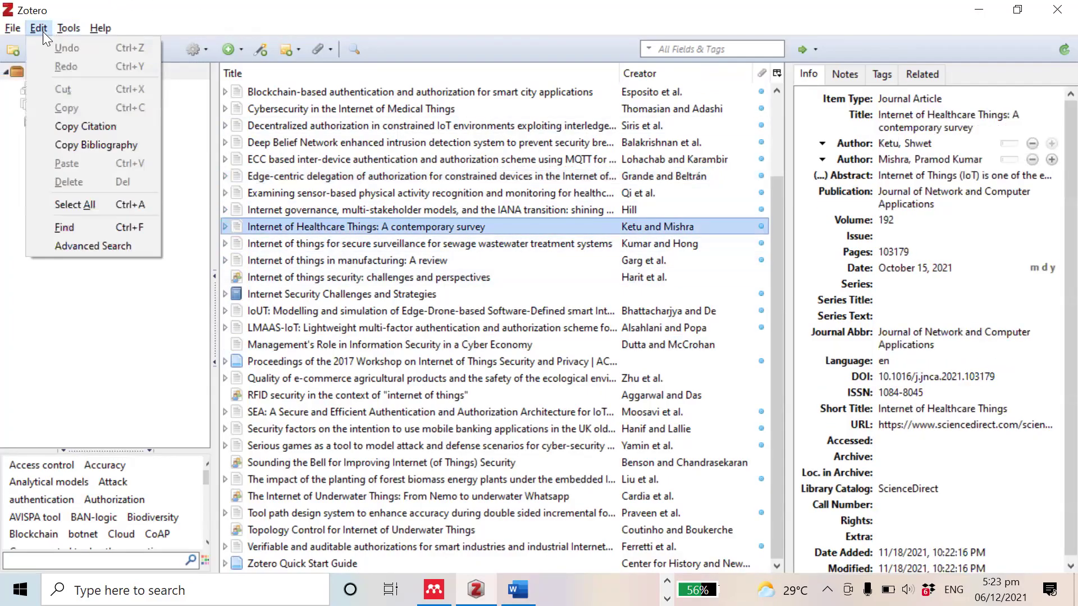
{"action": "left_click", "coordinate": [62, 145]}
{"action": "key", "text": "alt+Tab"}
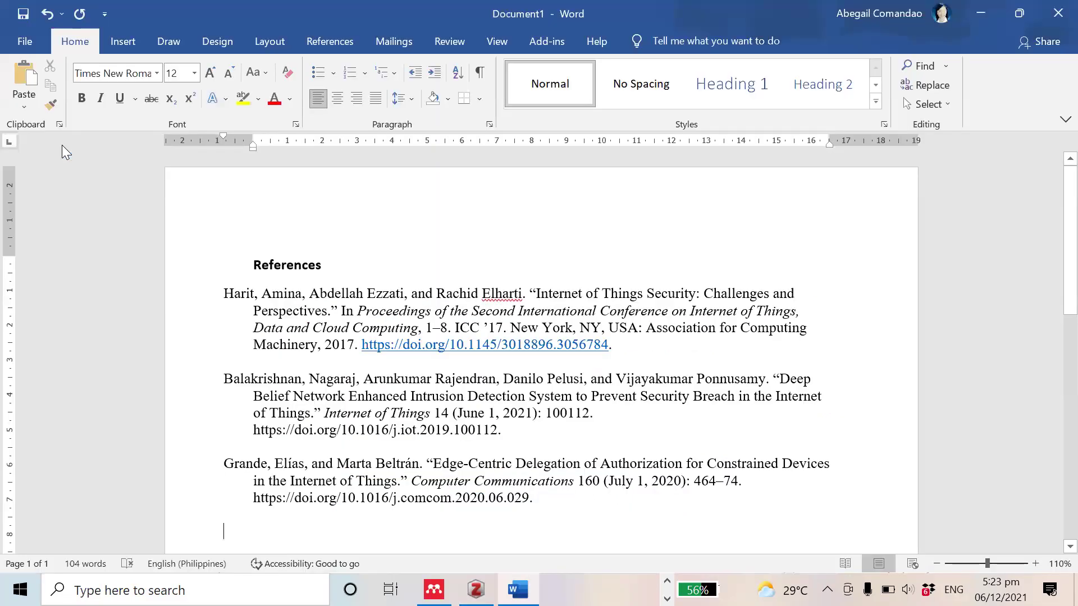
{"action": "key", "text": "ctrl+v"}
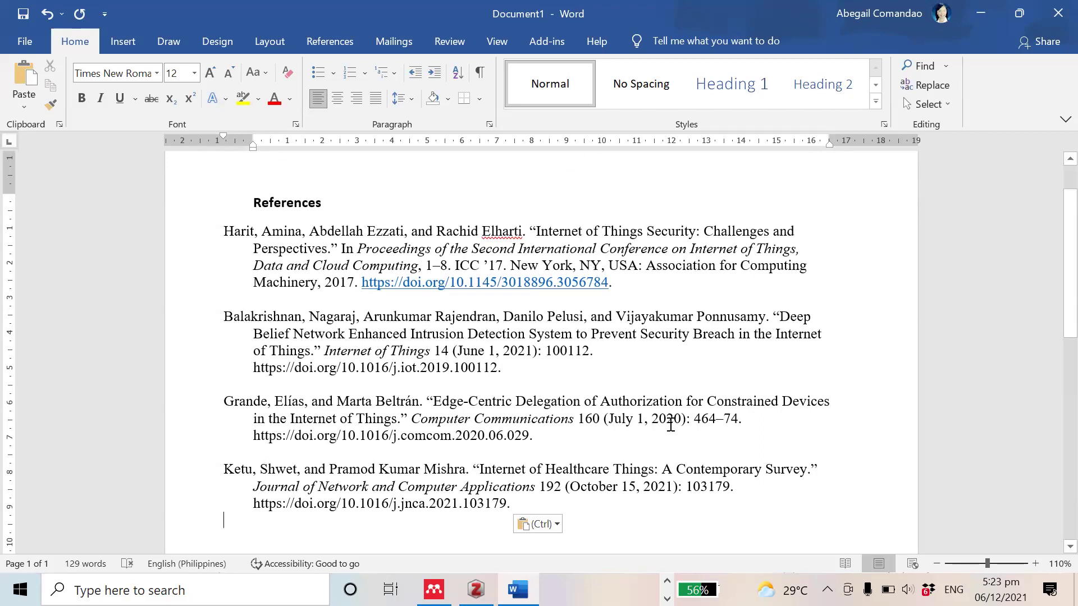
Step: Type a bold 'Example of Citations' heading on a new line below the four references
{"action": "key", "text": "Return"}
{"action": "key", "text": "Return"}
{"action": "key", "text": "Return"}
{"action": "type", "text": "Citations"}
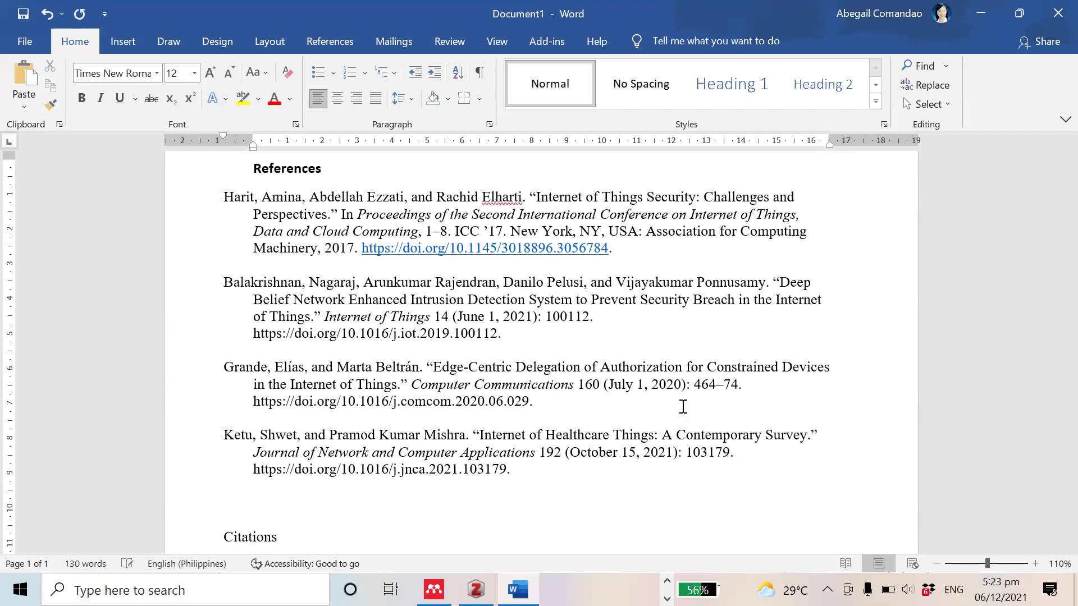
{"action": "key", "text": "shift+Home"}
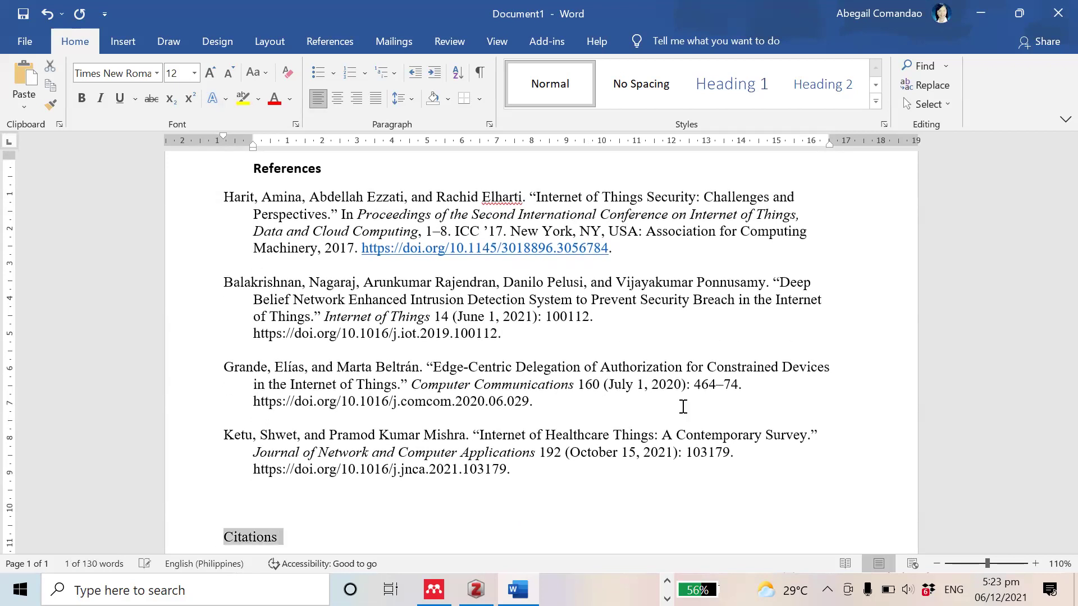
{"action": "key", "text": "ctrl+b"}
{"action": "key", "text": "Down"}
{"action": "key", "text": "Up"}
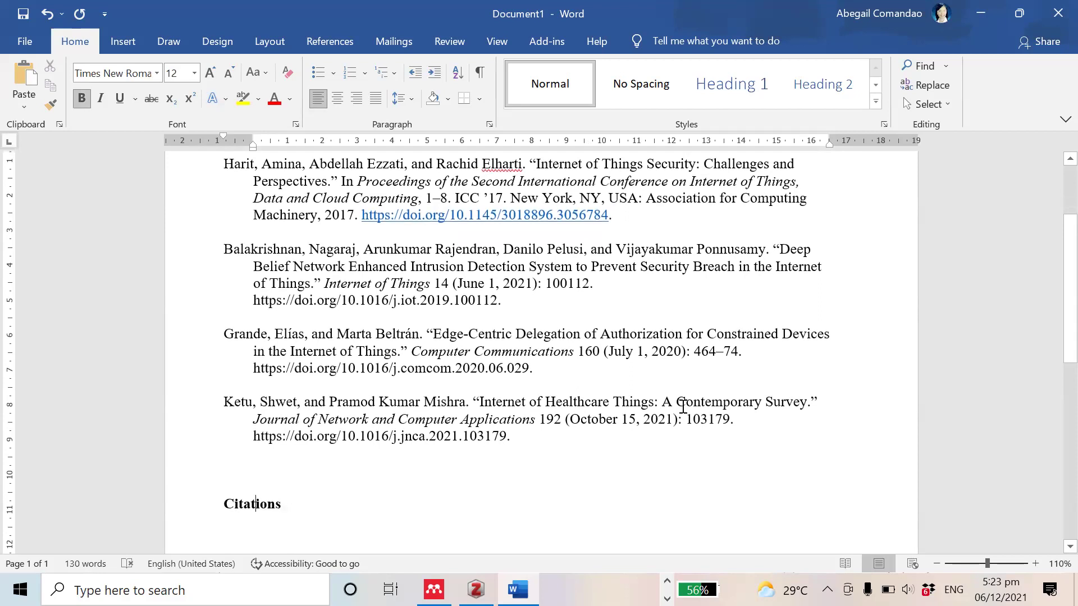
{"action": "type", "text": "Examples"}
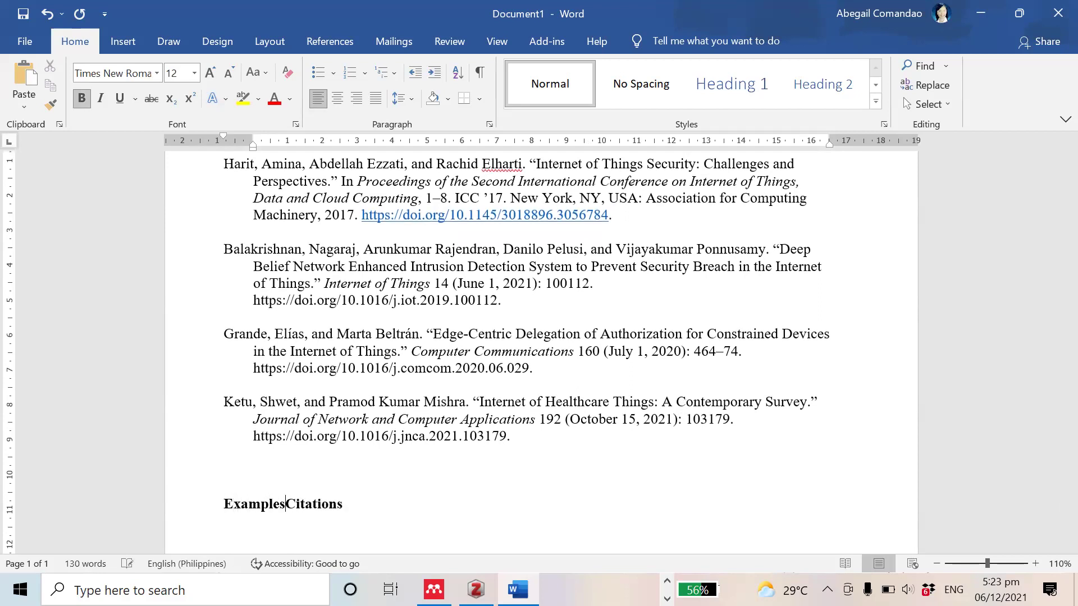
{"action": "key", "text": "BackSpace"}
{"action": "type", "text": "of"}
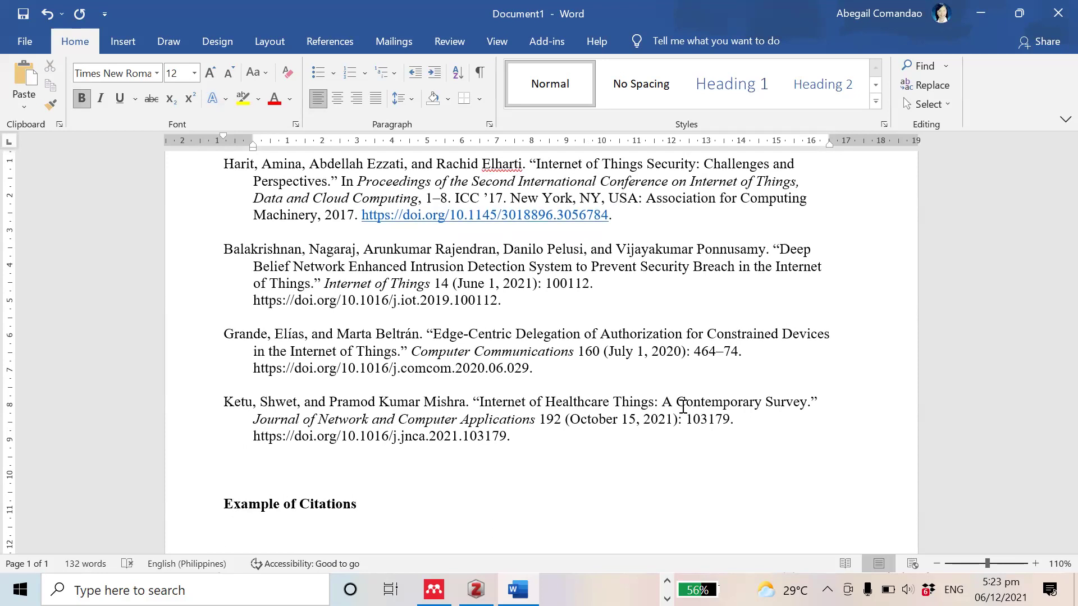
{"action": "key", "text": "alt+Tab"}
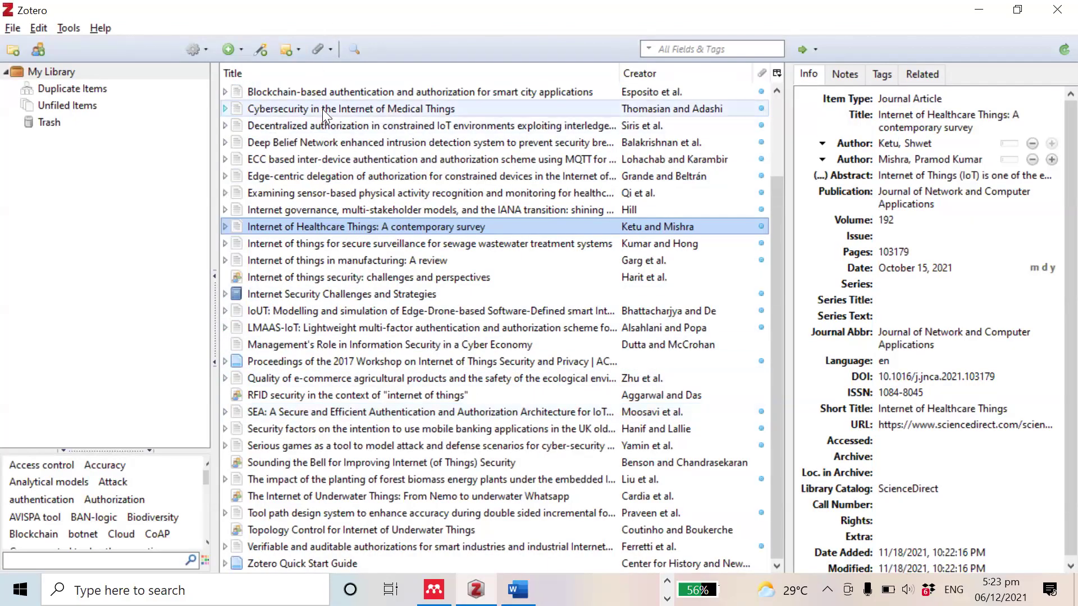
Step: Paste the Thomasian and Adashi citation for 'Cybersecurity in the Internet of Medical Things' into Word
{"action": "left_click", "coordinate": [323, 109]}
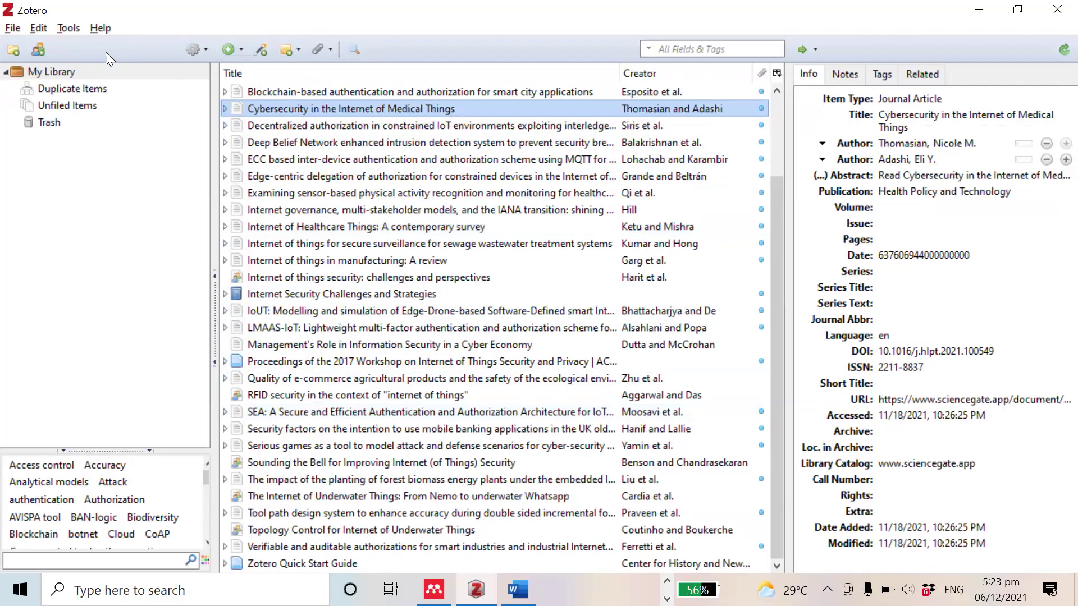
{"action": "left_click", "coordinate": [38, 28]}
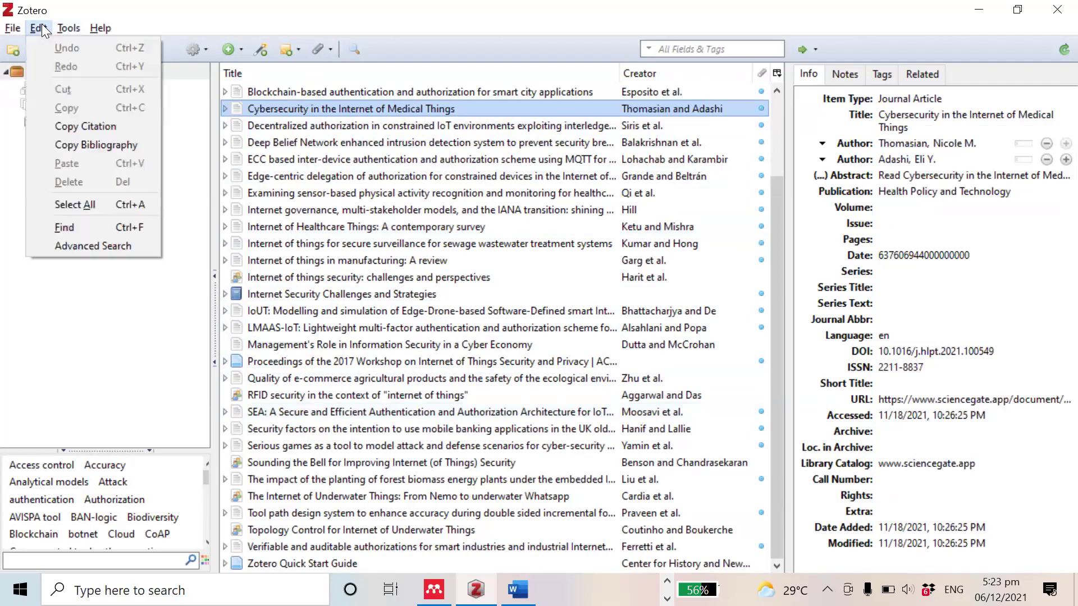
{"action": "left_click", "coordinate": [71, 133]}
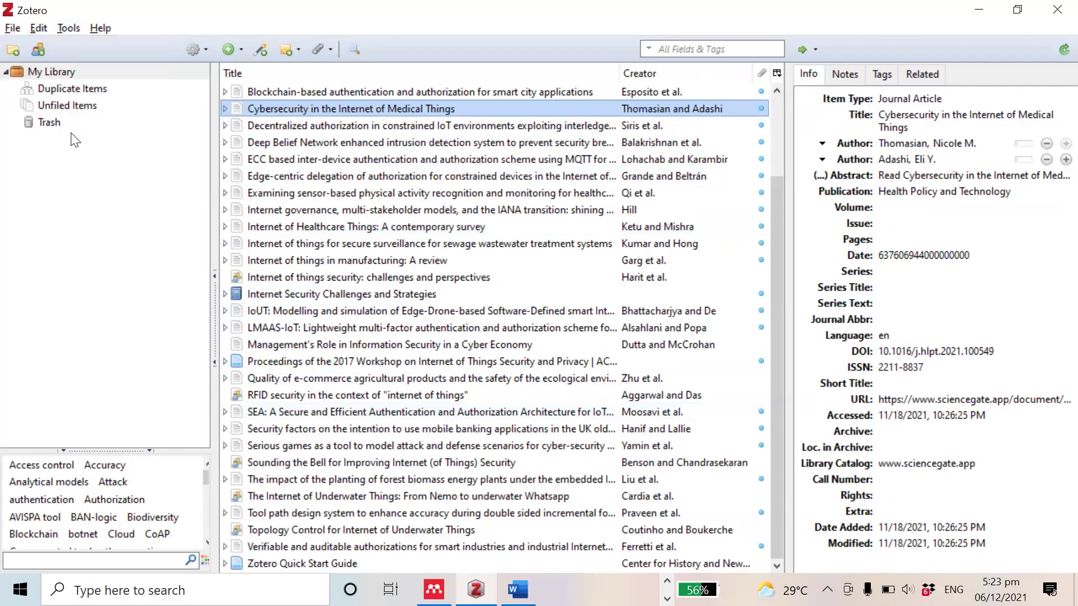
{"action": "key", "text": "alt+Tab"}
{"action": "key", "text": "ctrl+v"}
{"action": "scroll", "coordinate": [365, 217], "scroll_direction": "down", "scroll_amount": 3}
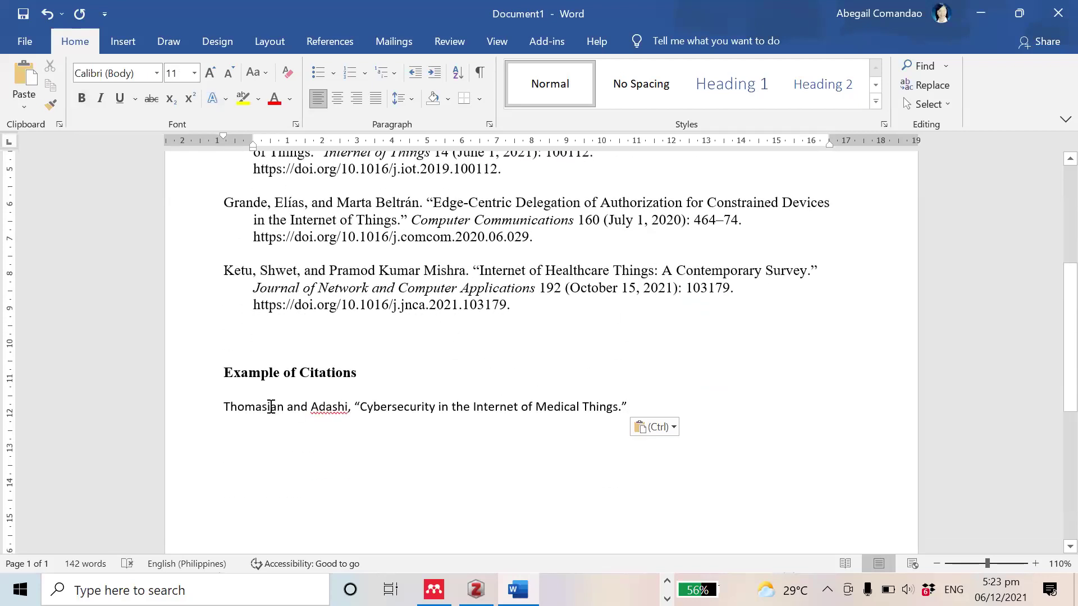
Step: Turn the citation into 'According to Thomasian and Adashi…' ending 'there is a possibility of further cyber attack'
{"action": "left_click", "coordinate": [222, 405]}
{"action": "type", "text": "According to"}
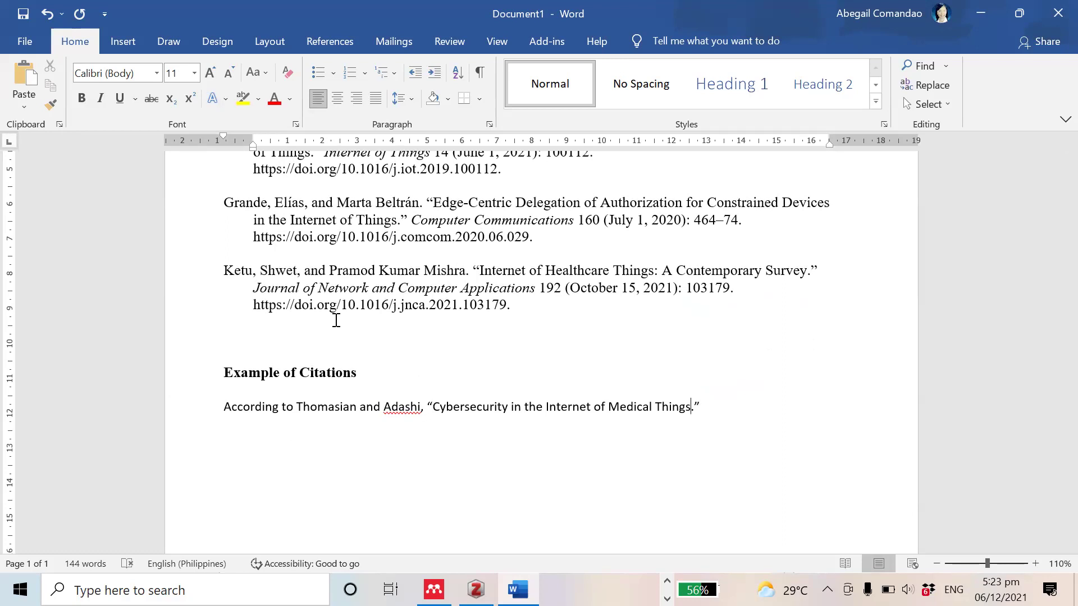
{"action": "key", "text": "BackSpace"}
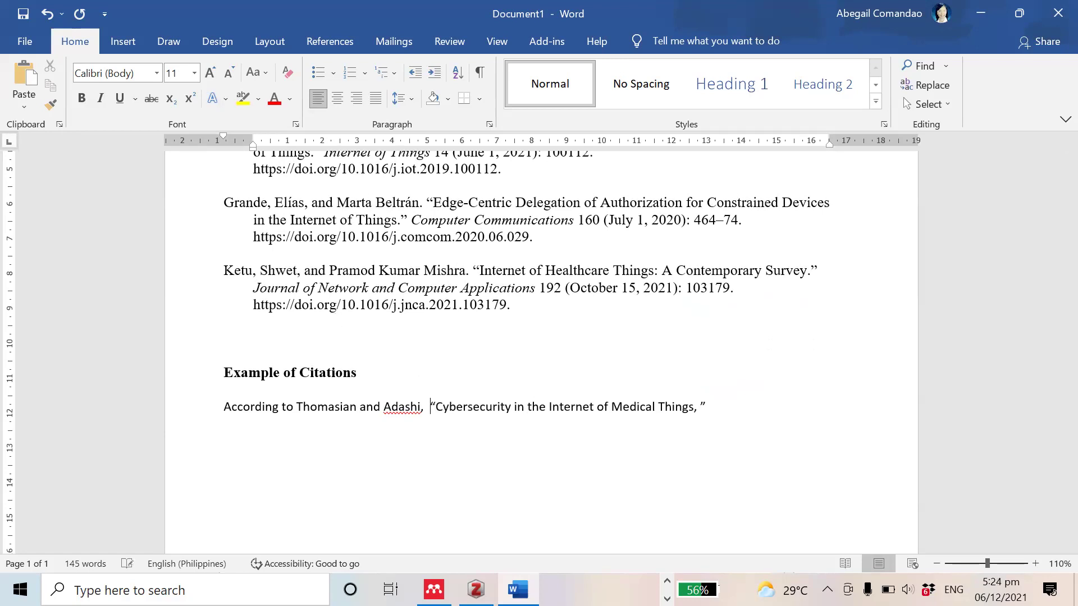
{"action": "key", "text": "BackSpace"}
{"action": "key", "text": "BackSpace"}
{"action": "key", "text": "BackSpace"}
{"action": "type", "text": "Things, ”"}
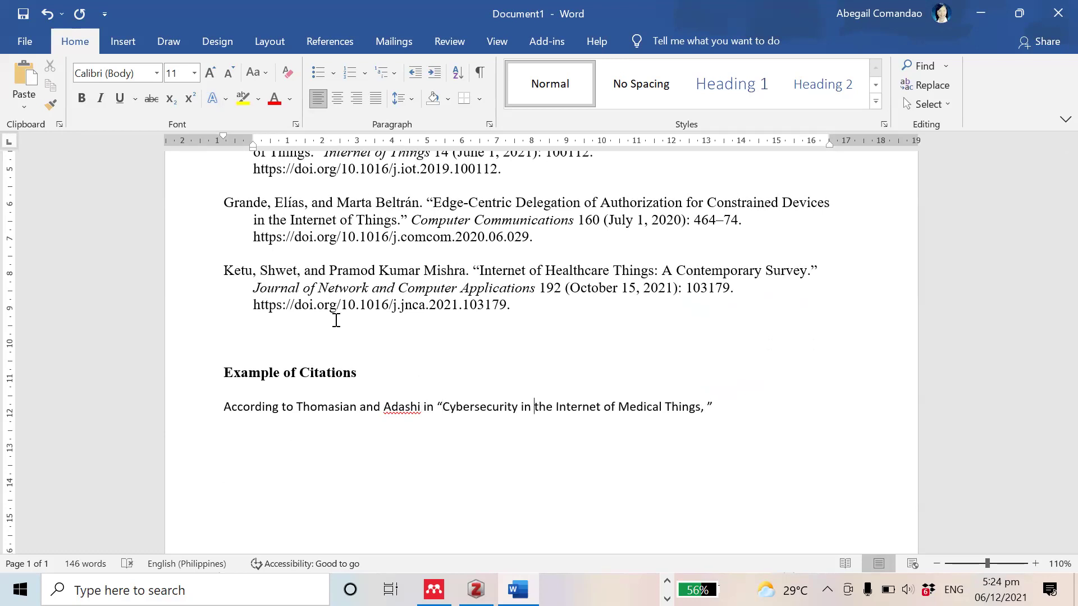
{"action": "type", "text": " there is a possibli"}
{"action": "key", "text": "BackSpace"}
{"action": "type", "text": "ility"}
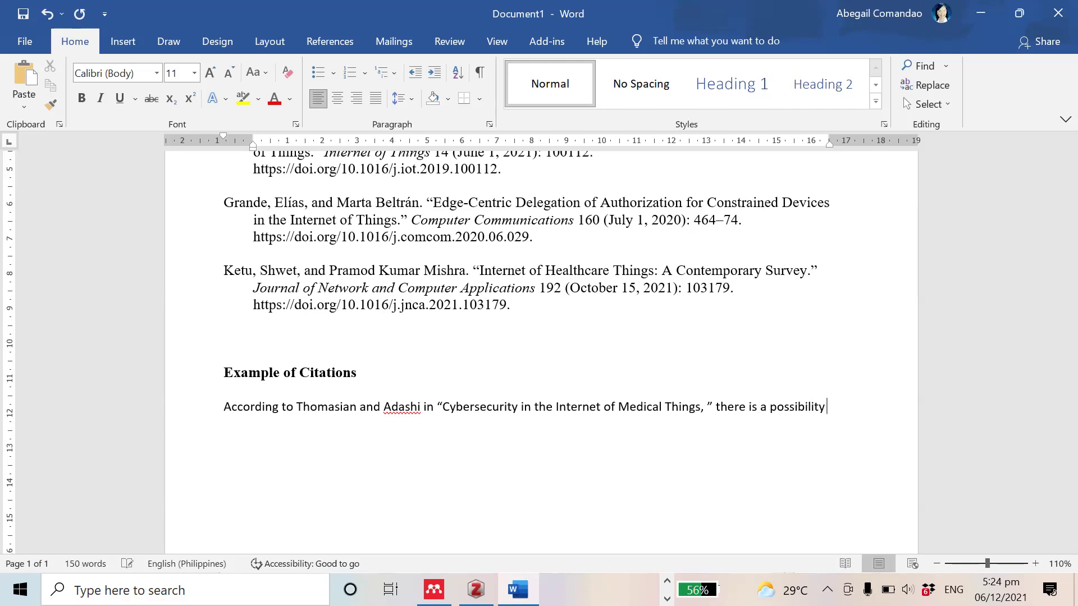
{"action": "type", "text": " of further cyber attacks..."}
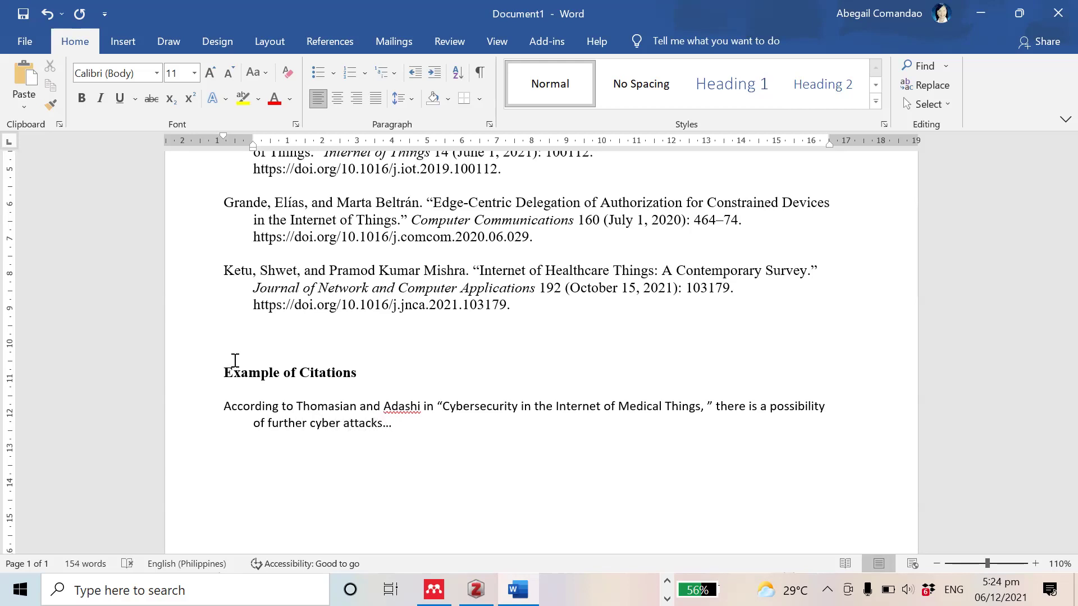
Step: Indent the sentence's first line and insert (2020) after Adashi
{"action": "left_click", "coordinate": [222, 406]}
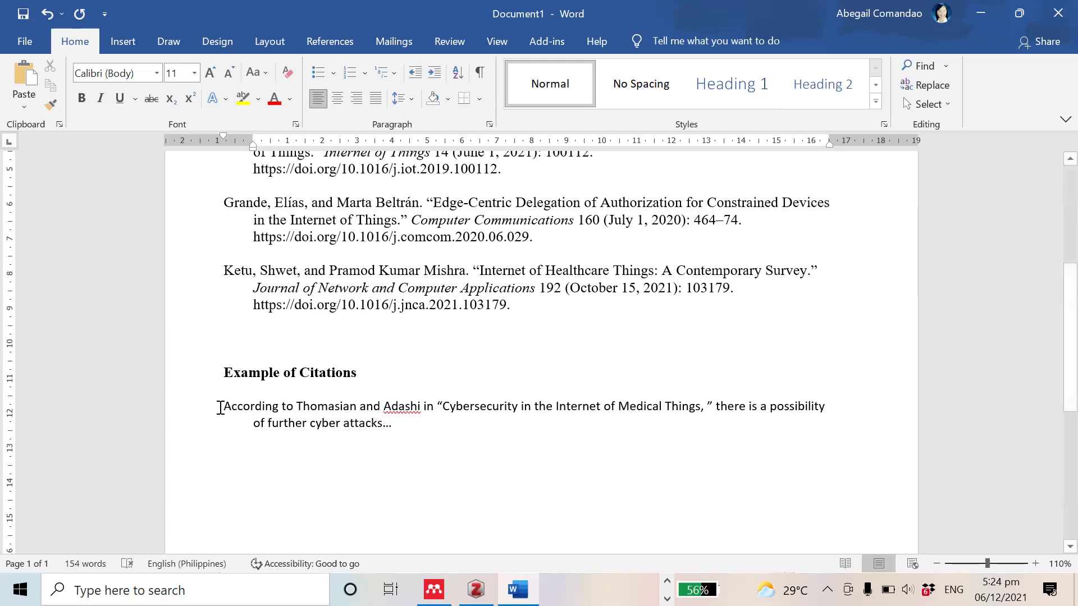
{"action": "key", "text": "Tab"}
{"action": "key", "text": "Tab"}
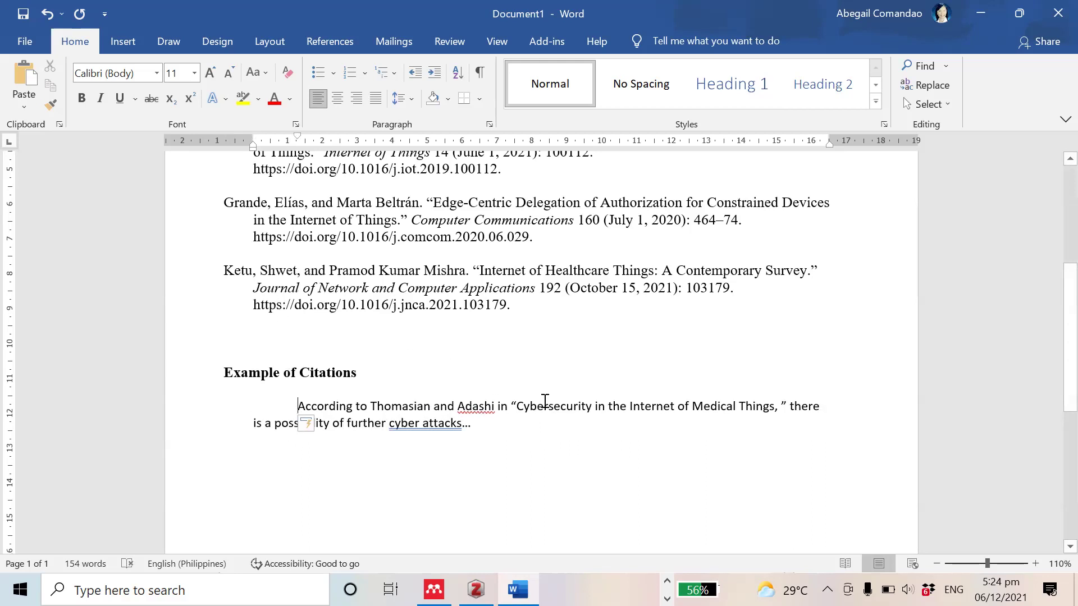
{"action": "left_click", "coordinate": [494, 406]}
{"action": "type", "text": "(2020"}
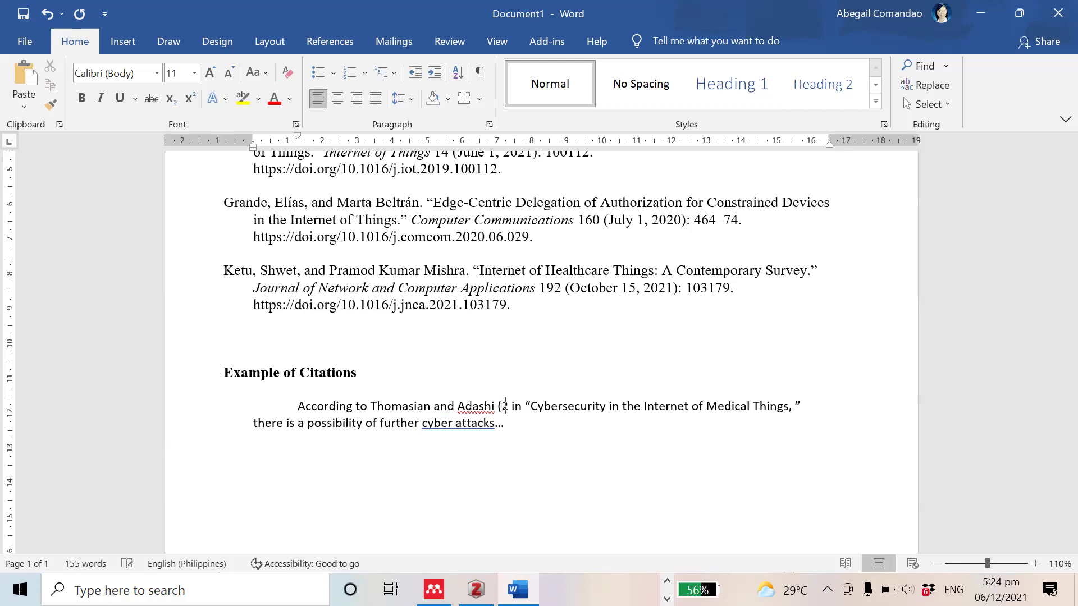
{"action": "type", "text": ")"}
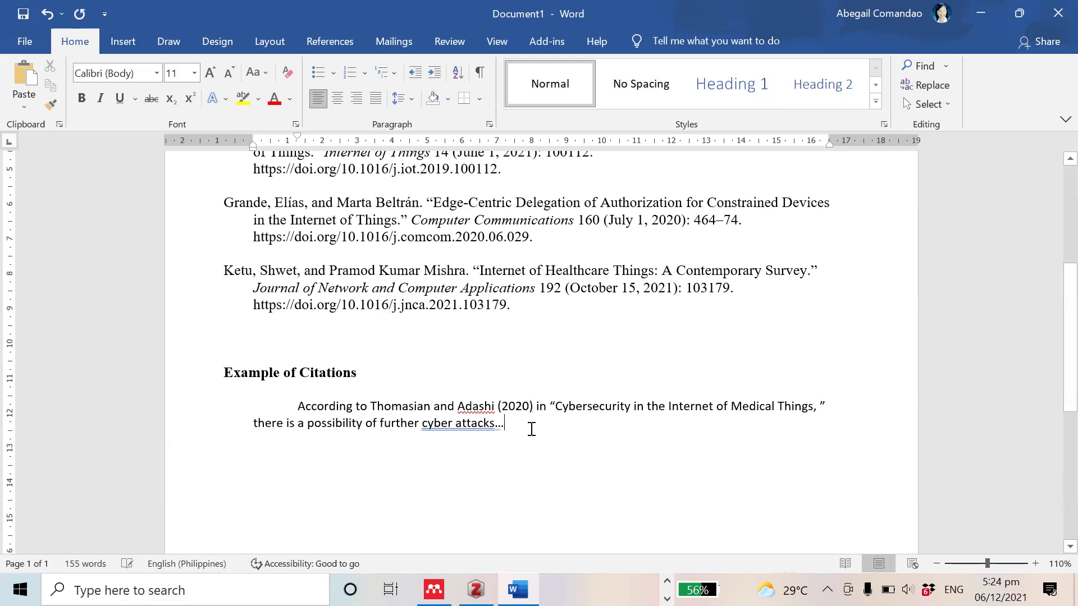
{"action": "key", "text": "ctrl+End"}
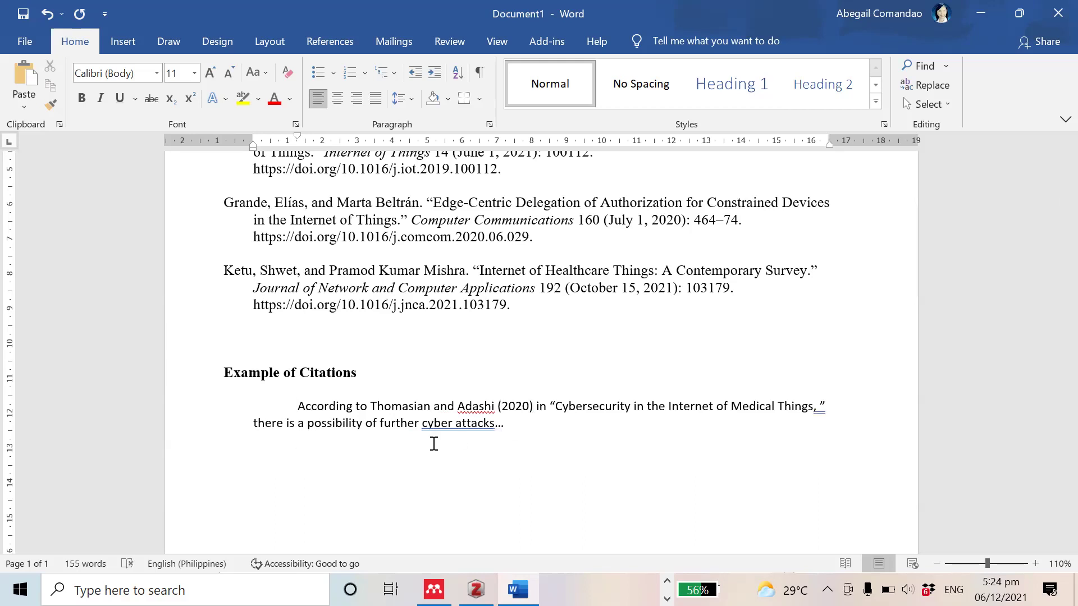
{"action": "key", "text": "alt+Tab"}
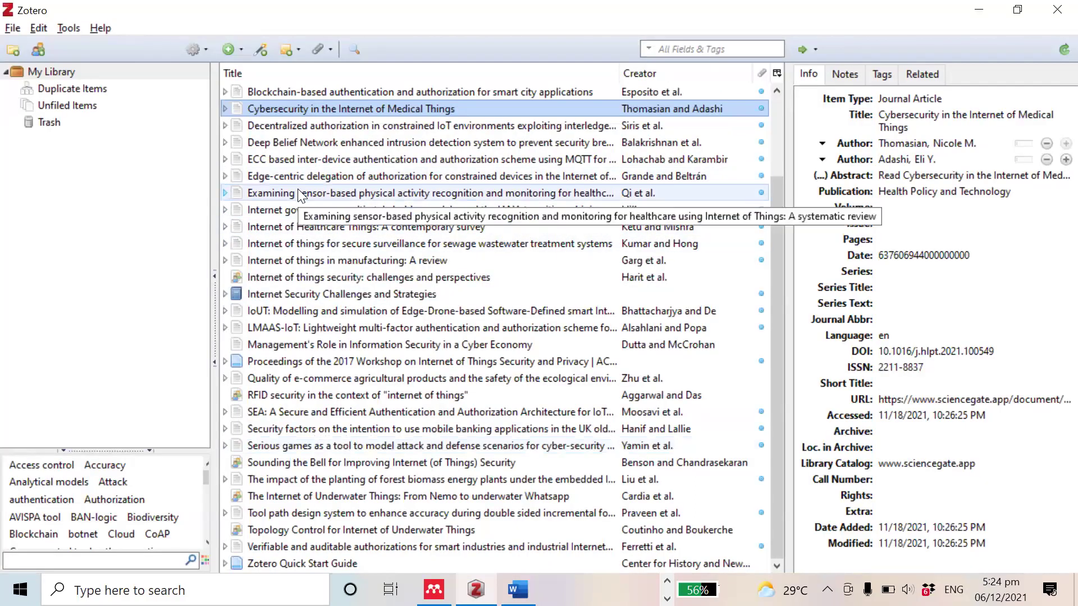
Step: Paste the Balakrishnan et al. citation for the Deep Belief Network article into Word
{"action": "left_click", "coordinate": [318, 143]}
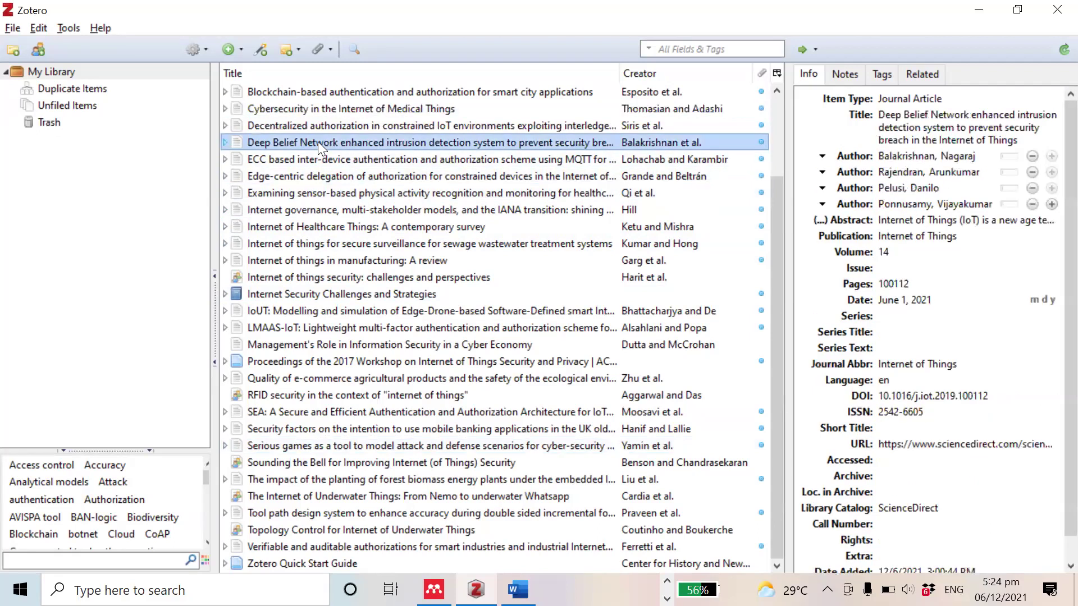
{"action": "left_click", "coordinate": [43, 26]}
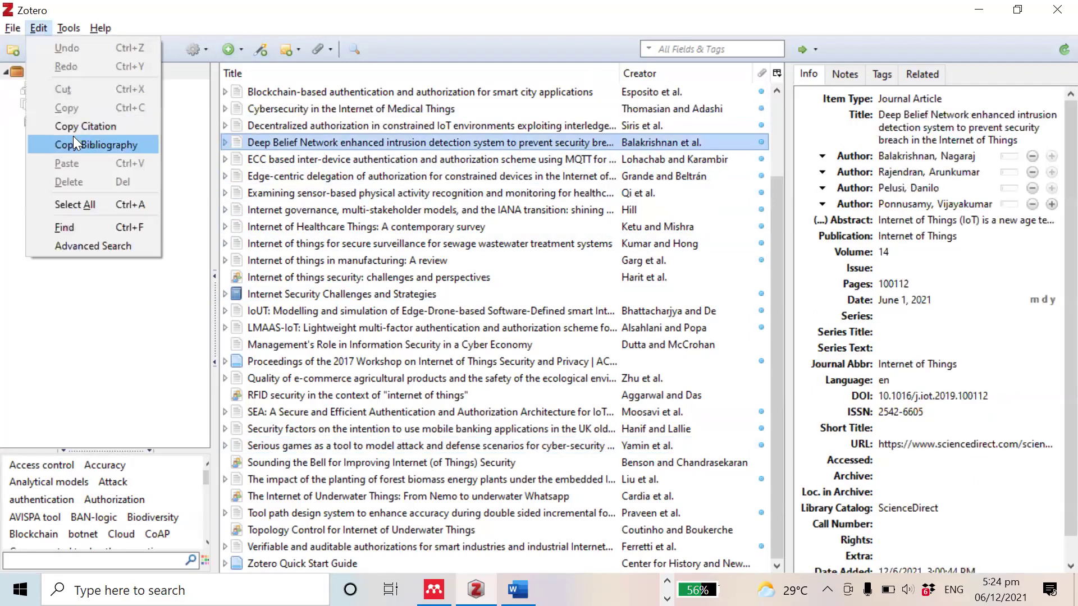
{"action": "key", "text": "Return"}
{"action": "key", "text": "alt+Tab"}
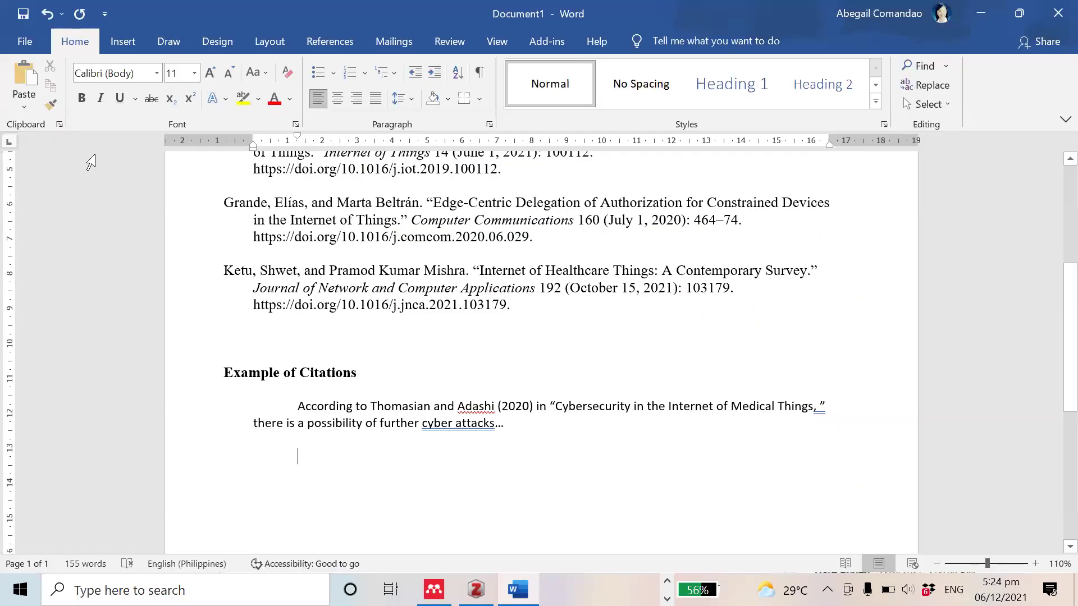
{"action": "key", "text": "ctrl+v"}
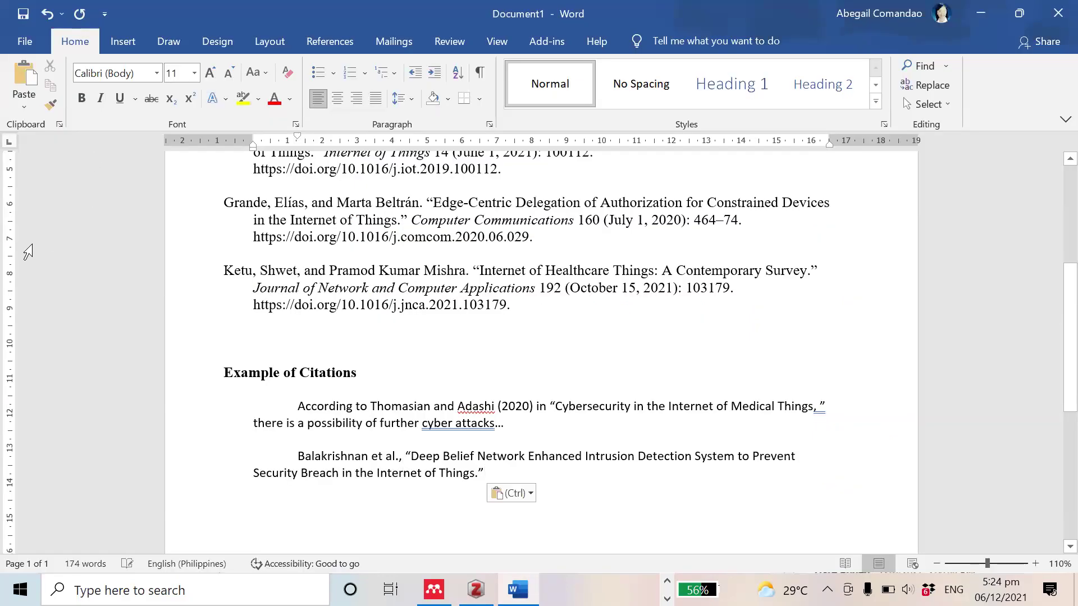
Step: Reword the Balakrishnan citation to read 'stated in' the paper title followed by 'that'
{"action": "left_click", "coordinate": [299, 459]}
{"action": "key", "text": "Right"}
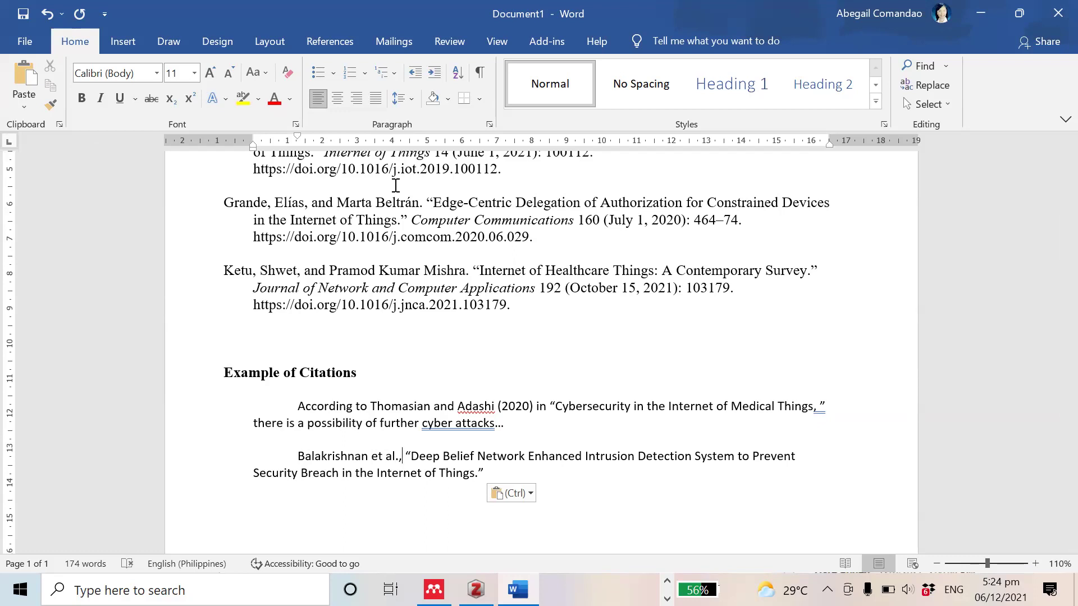
{"action": "type", "text": "stated that"}
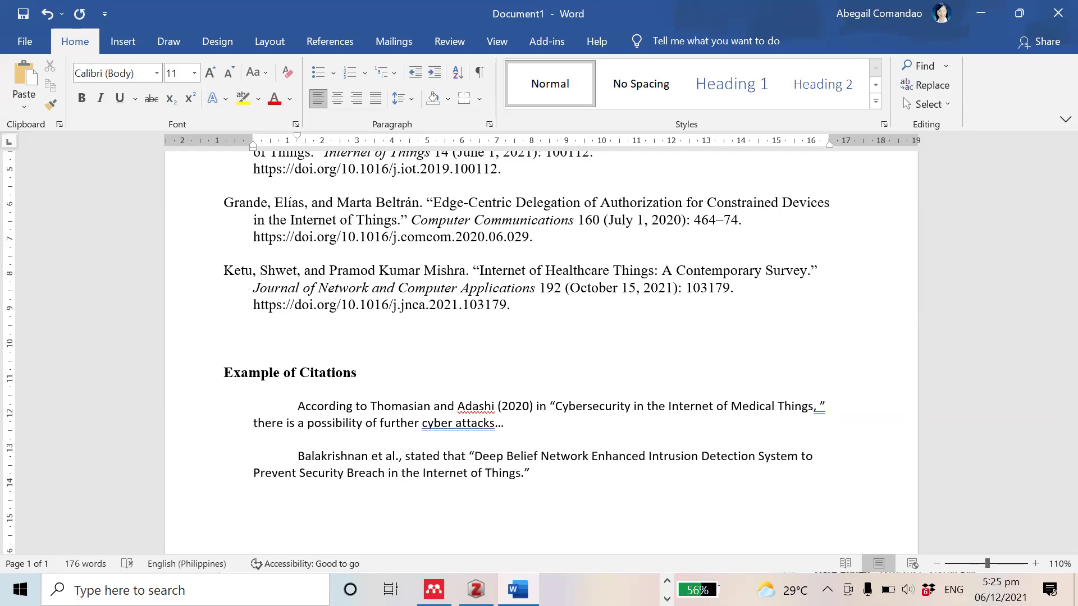
{"action": "type", "text": " i"}
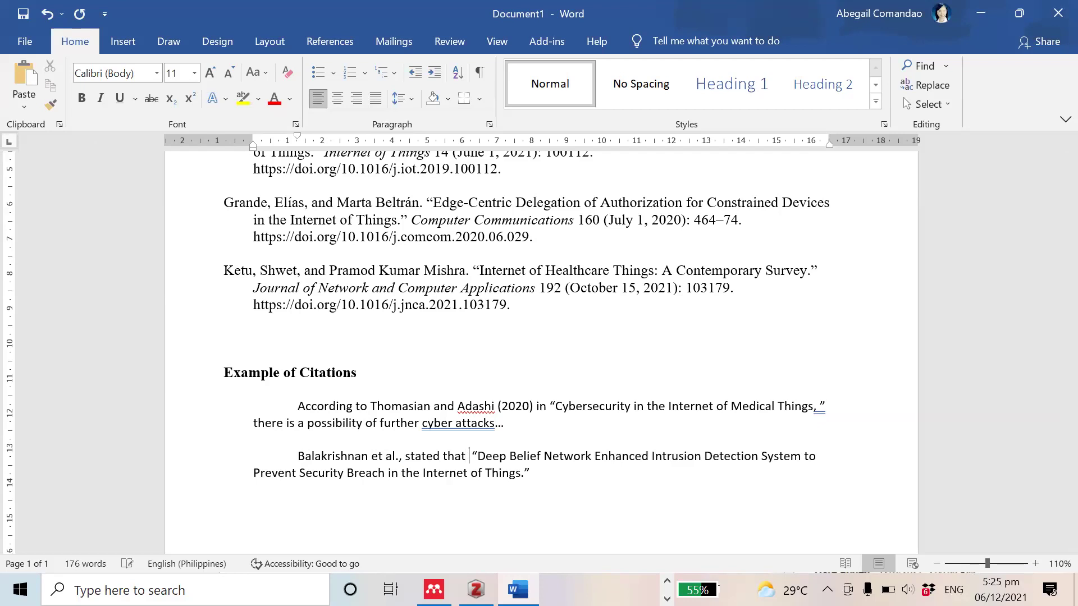
{"action": "key", "text": "BackSpace"}
{"action": "key", "text": "BackSpace"}
{"action": "key", "text": "BackSpace"}
{"action": "key", "text": "BackSpace"}
{"action": "key", "text": "BackSpace"}
{"action": "key", "text": "BackSpace"}
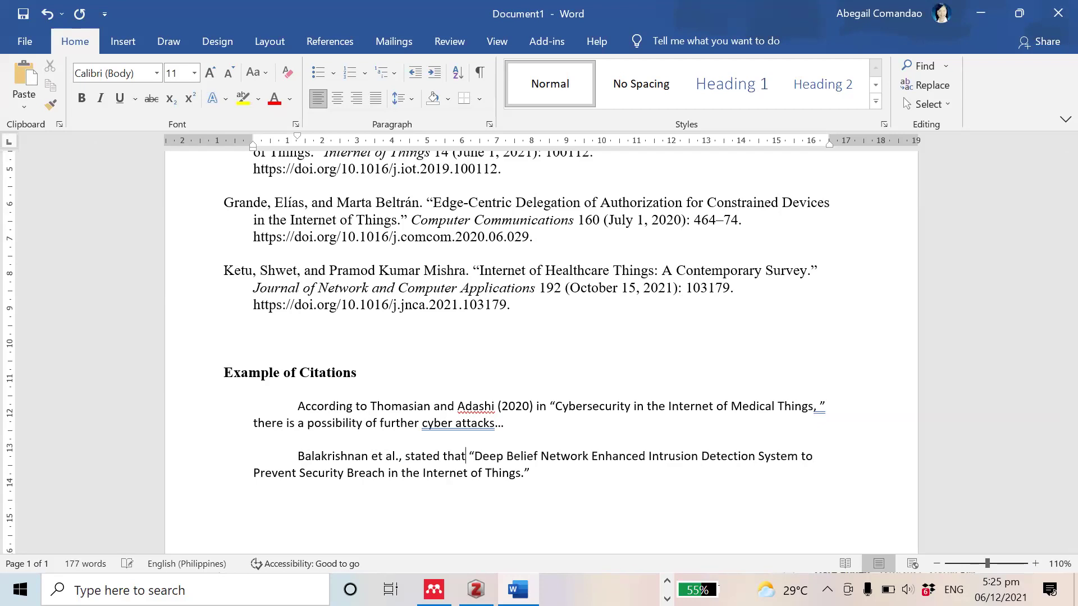
{"action": "type", "text": "in"}
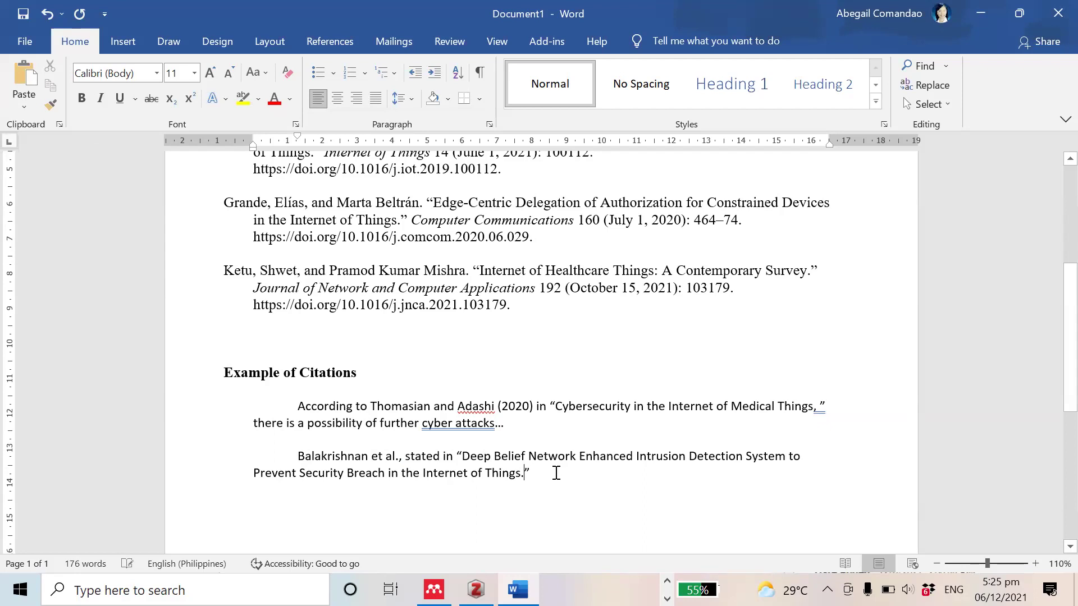
{"action": "key", "text": "BackSpace"}
{"action": "type", "text": "that"}
{"action": "key", "text": "Down"}
{"action": "scroll", "coordinate": [598, 465], "scroll_direction": "up", "scroll_amount": 2}
{"action": "scroll", "coordinate": [598, 465], "scroll_direction": "down", "scroll_amount": 4}
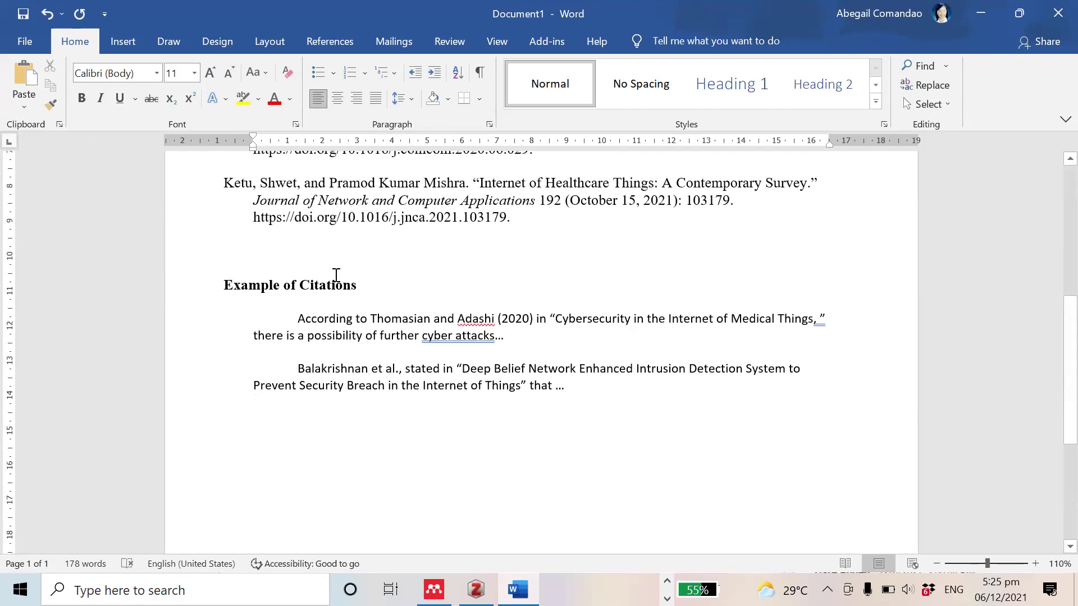
Step: Replace the 'Example of Citations' heading with 'Review of Related Literature', then open a new browser tab
{"action": "left_click", "coordinate": [317, 302]}
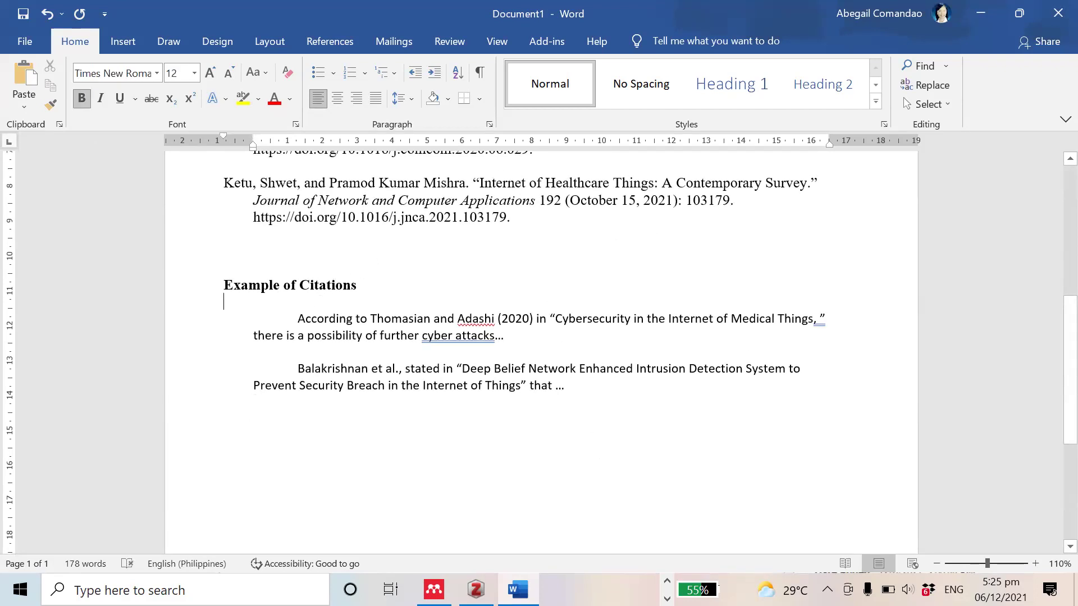
{"action": "type", "text": "R3eview"}
{"action": "key", "text": "BackSpace"}
{"action": "key", "text": "BackSpace"}
{"action": "key", "text": "BackSpace"}
{"action": "key", "text": "BackSpace"}
{"action": "key", "text": "BackSpace"}
{"action": "key", "text": "BackSpace"}
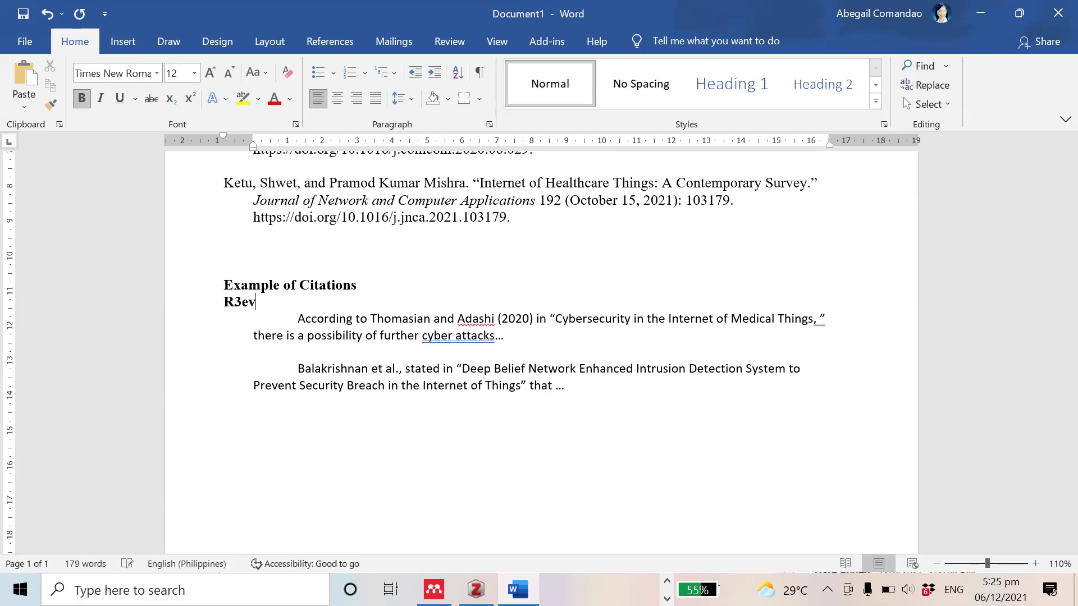
{"action": "type", "text": "eview of Related Literature"}
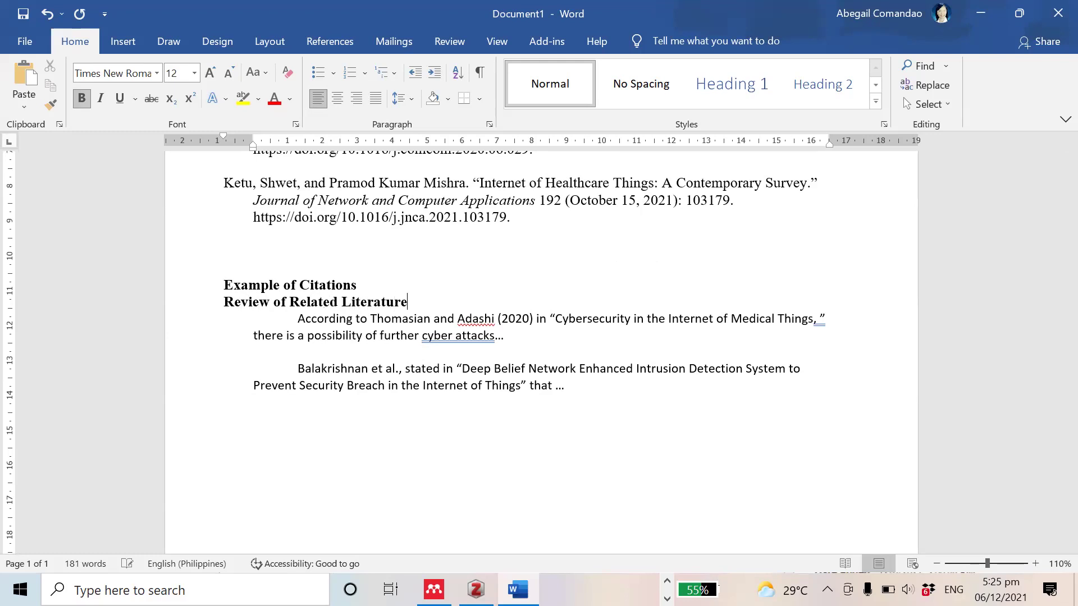
{"action": "key", "text": "Return"}
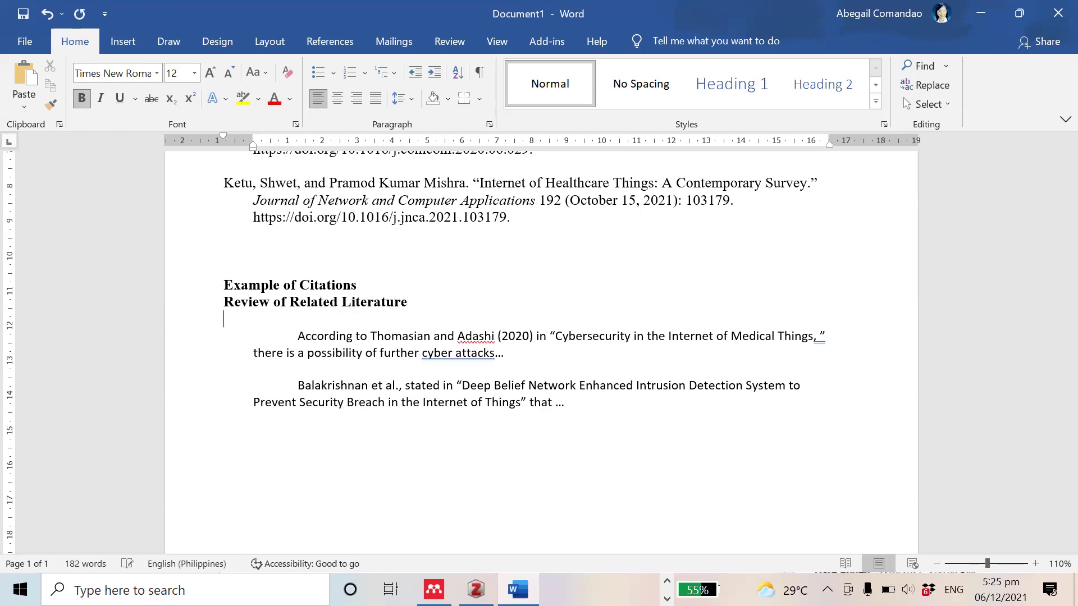
{"action": "left_click_drag", "start_coordinate": [380, 287], "coordinate": [234, 289]}
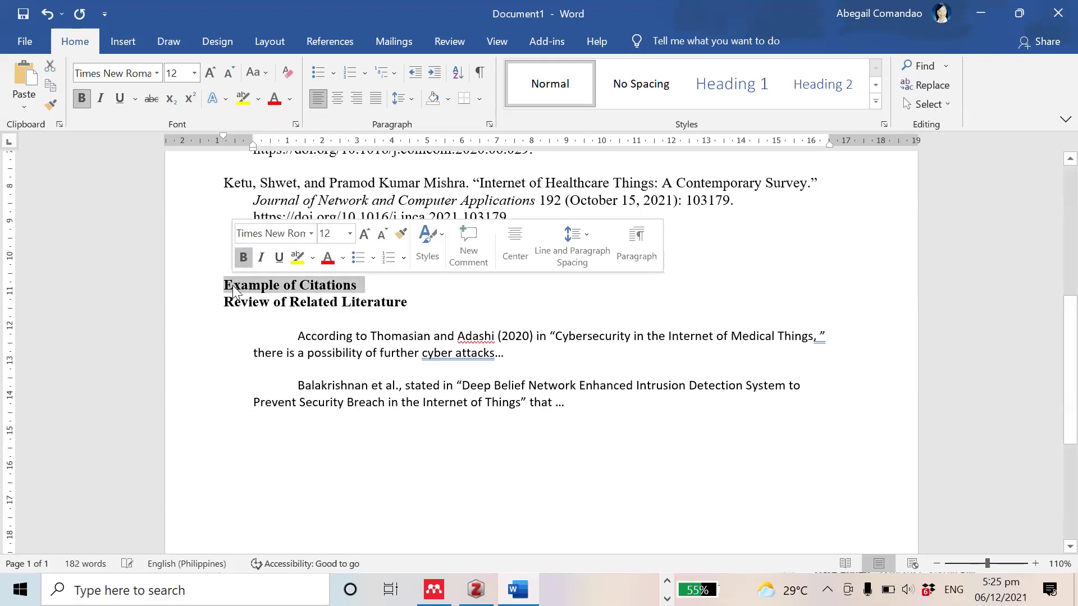
{"action": "key", "text": "BackSpace"}
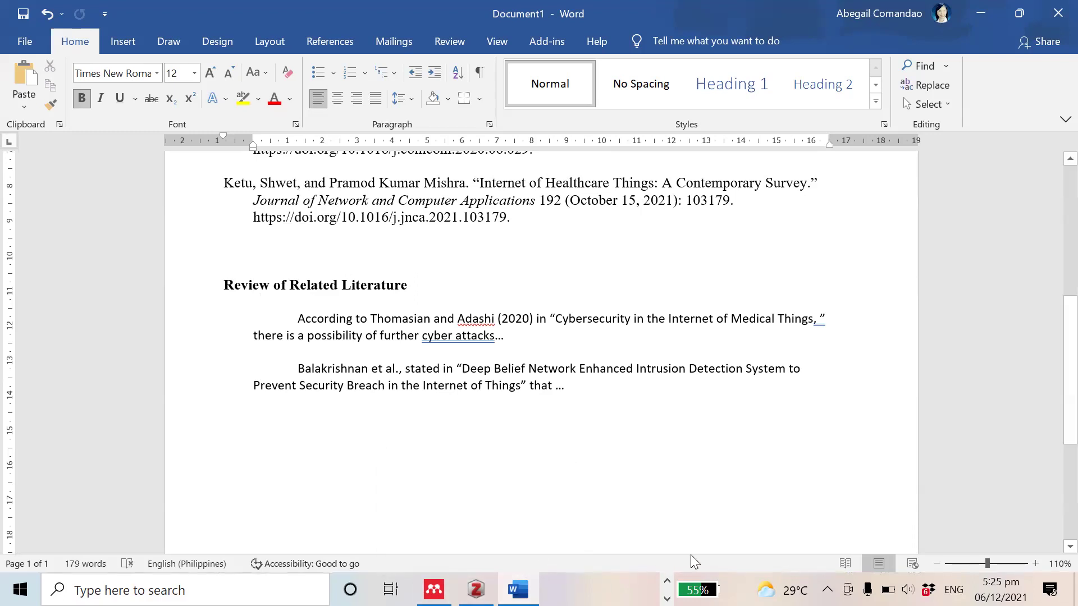
{"action": "key", "text": "alt+Tab"}
{"action": "key", "text": "alt+Tab"}
{"action": "key", "text": "alt+Tab"}
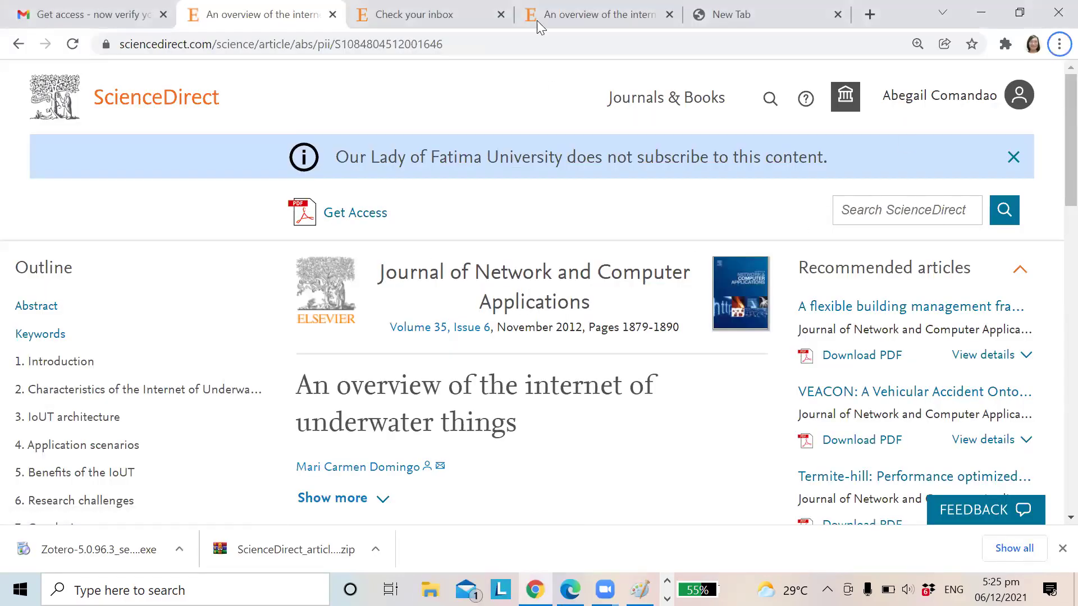
{"action": "left_click", "coordinate": [729, 16]}
Step: Web-search 'google scholar' and open the Google Scholar site
{"action": "left_click", "coordinate": [467, 44]}
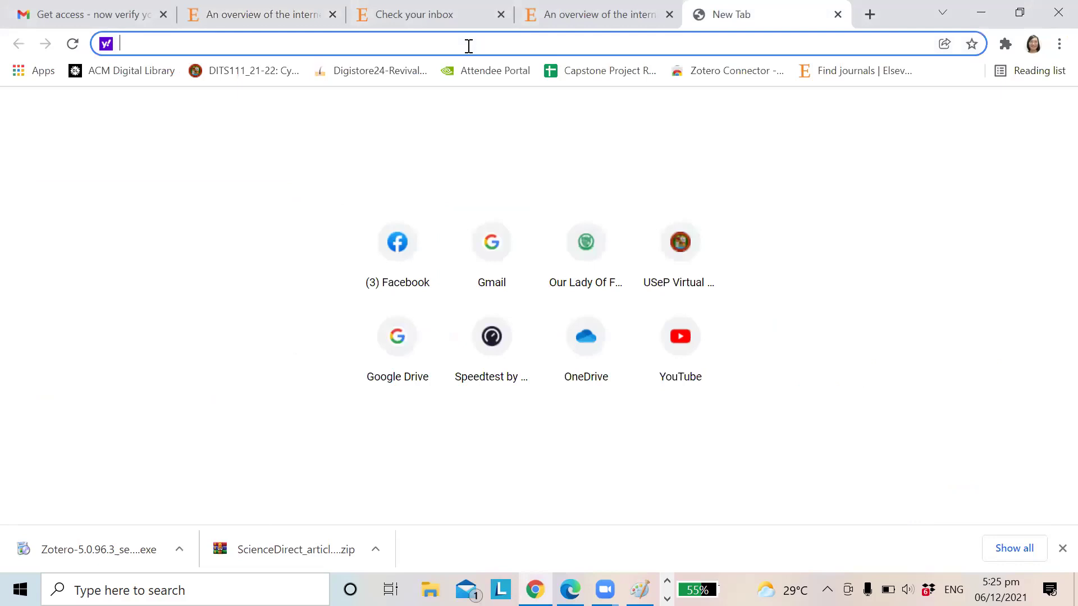
{"action": "type", "text": "le "}
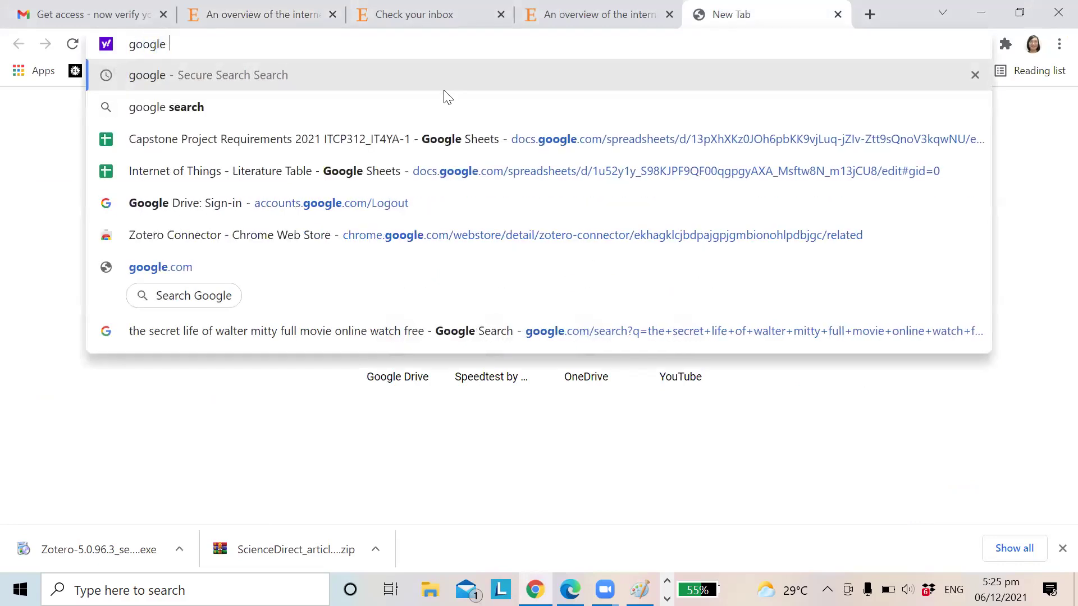
{"action": "type", "text": "scholar"}
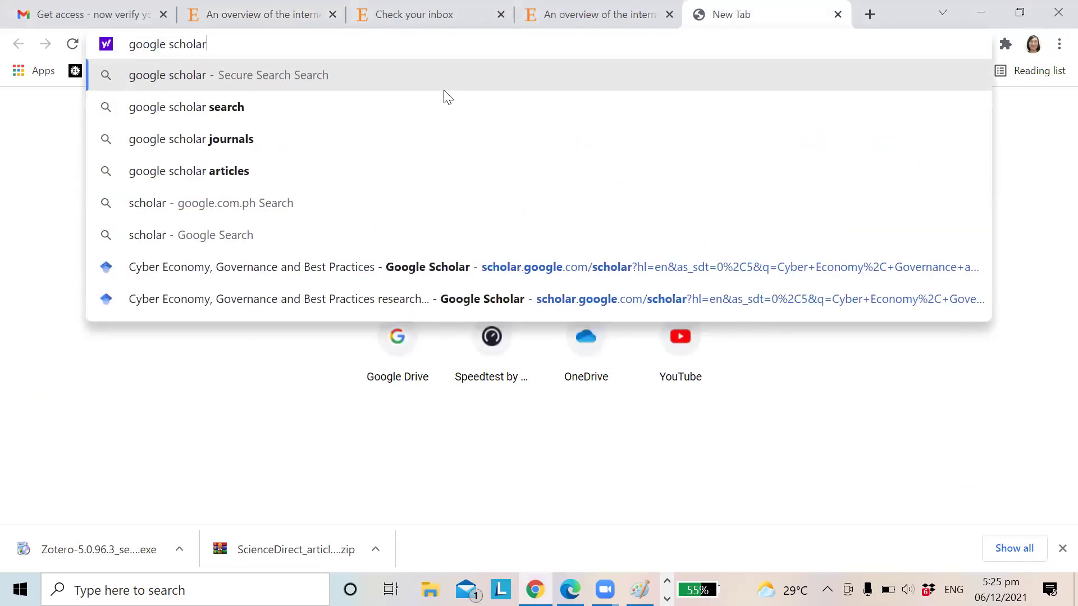
{"action": "key", "text": "Return"}
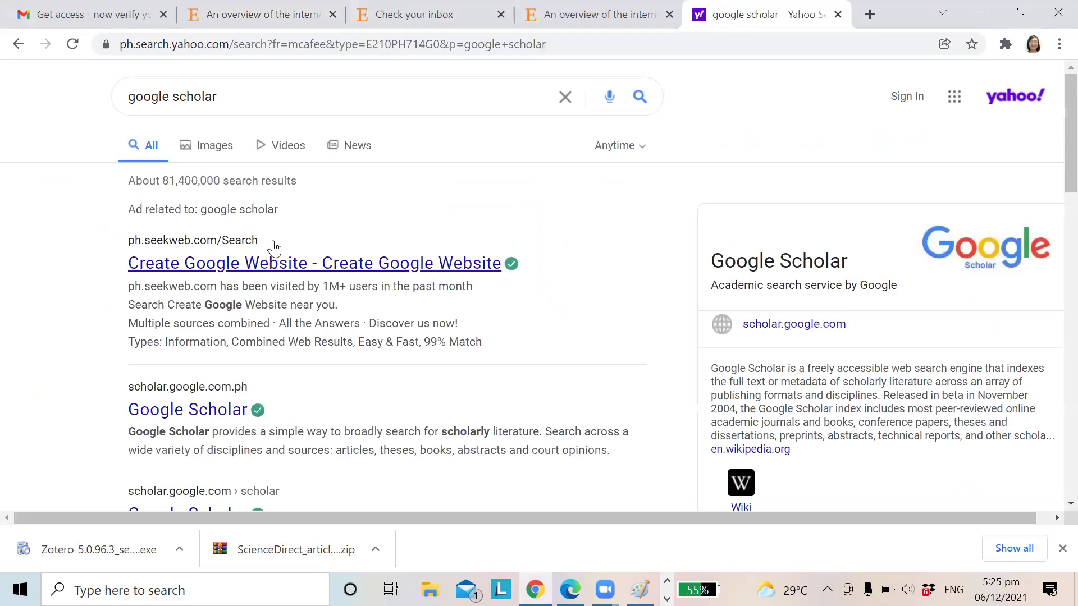
{"action": "left_click", "coordinate": [228, 416]}
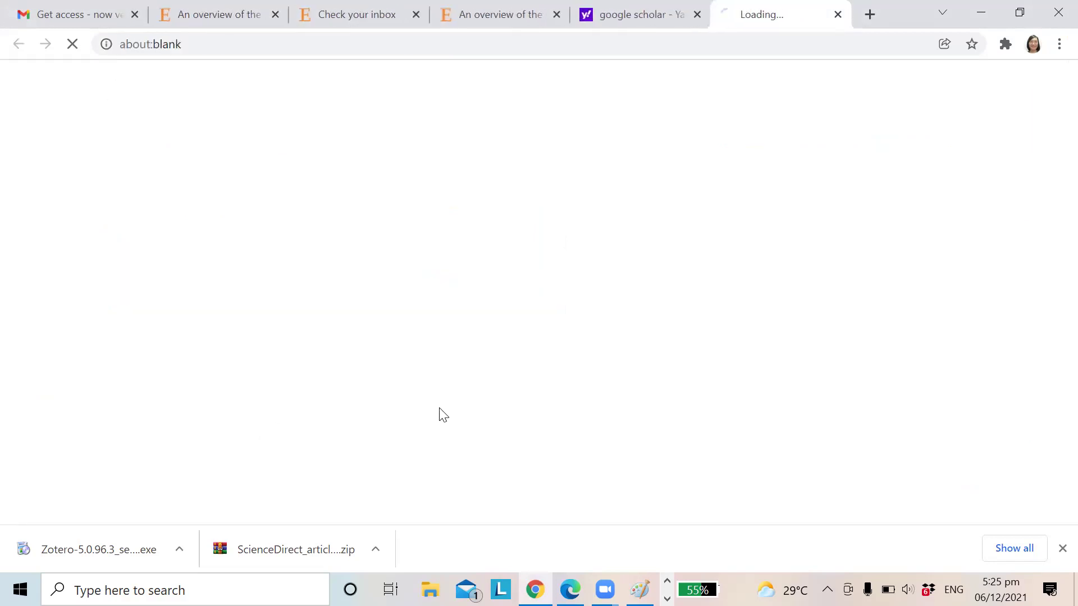
Step: Search Scholar for 'internet of underwater things' and open the comprehensive study article
{"action": "left_click", "coordinate": [527, 251]}
{"action": "type", "text": "ntern"}
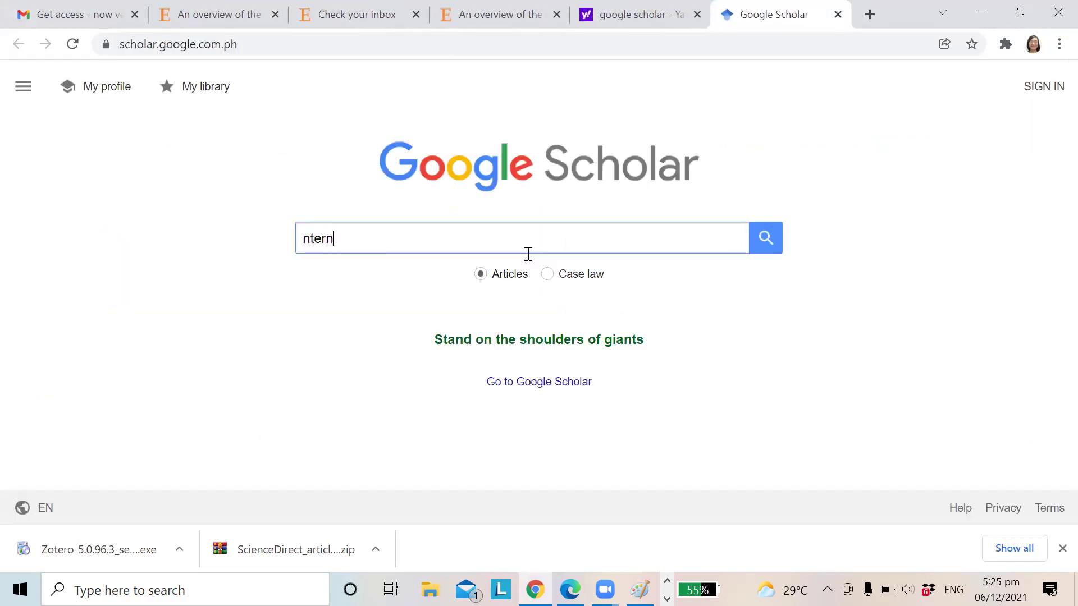
{"action": "key", "text": "BackSpace"}
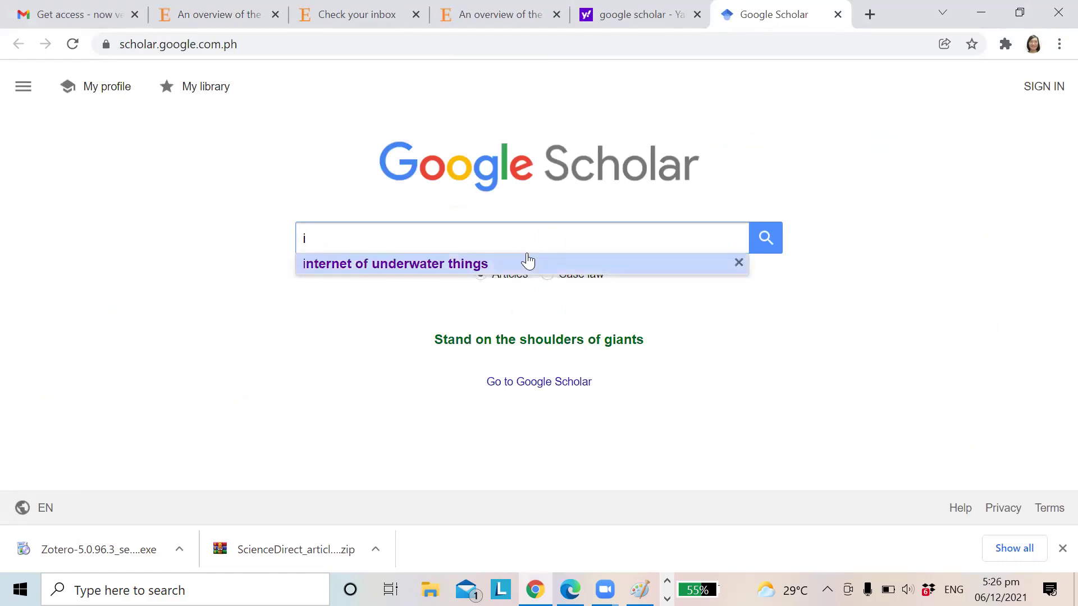
{"action": "key", "text": "Return"}
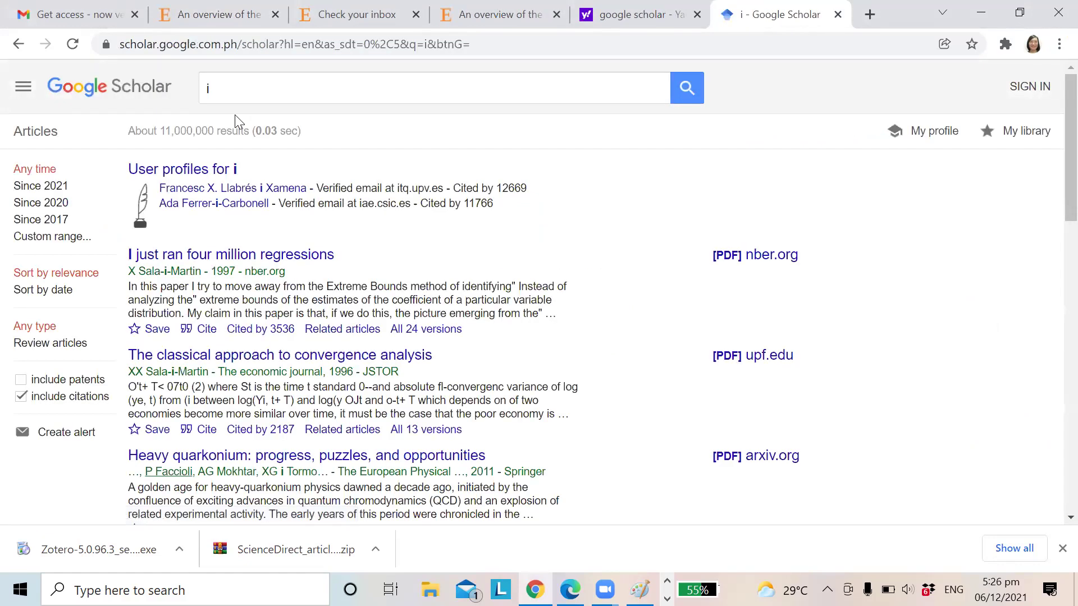
{"action": "left_click", "coordinate": [229, 84]}
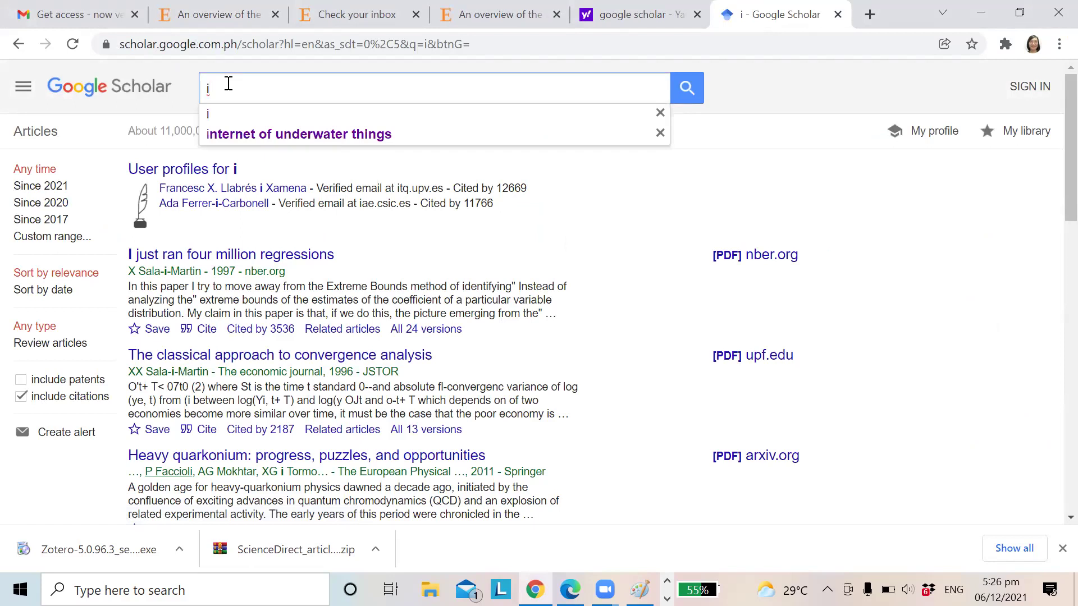
{"action": "left_click", "coordinate": [260, 133]}
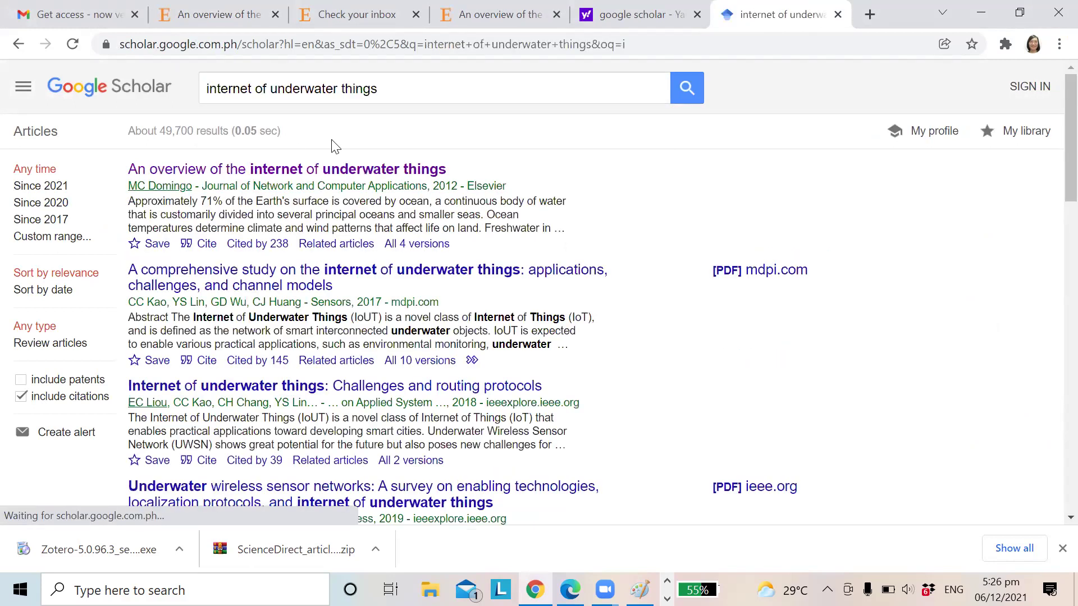
{"action": "left_click", "coordinate": [296, 280]}
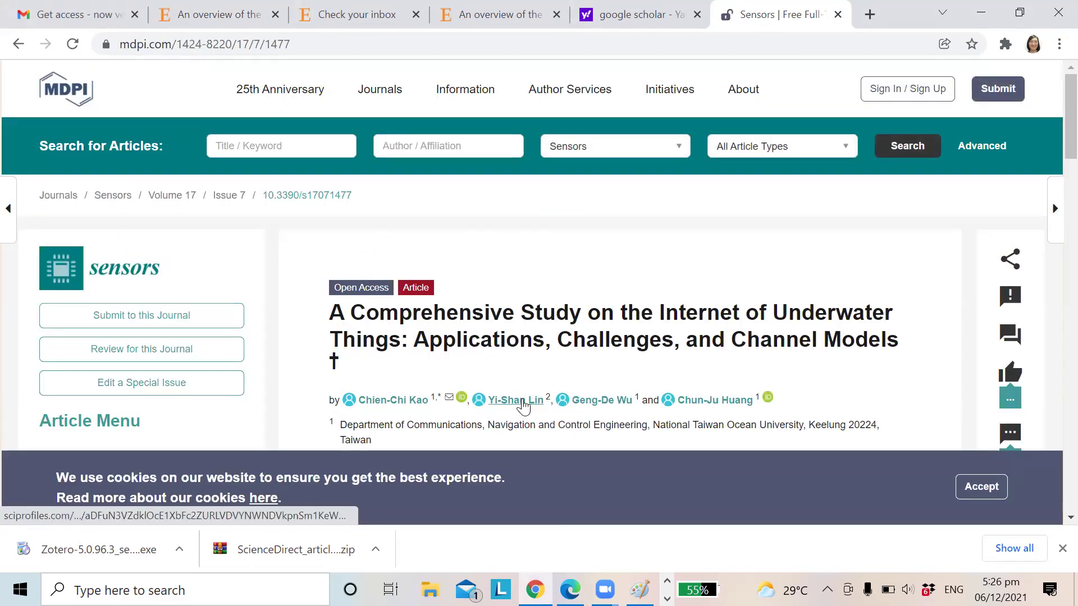
Step: Save the Kao et al. Internet of Underwater Things article to My Library via Zotero Connector
{"action": "scroll", "coordinate": [528, 391], "scroll_direction": "down", "scroll_amount": 9}
{"action": "scroll", "coordinate": [528, 391], "scroll_direction": "up", "scroll_amount": 9}
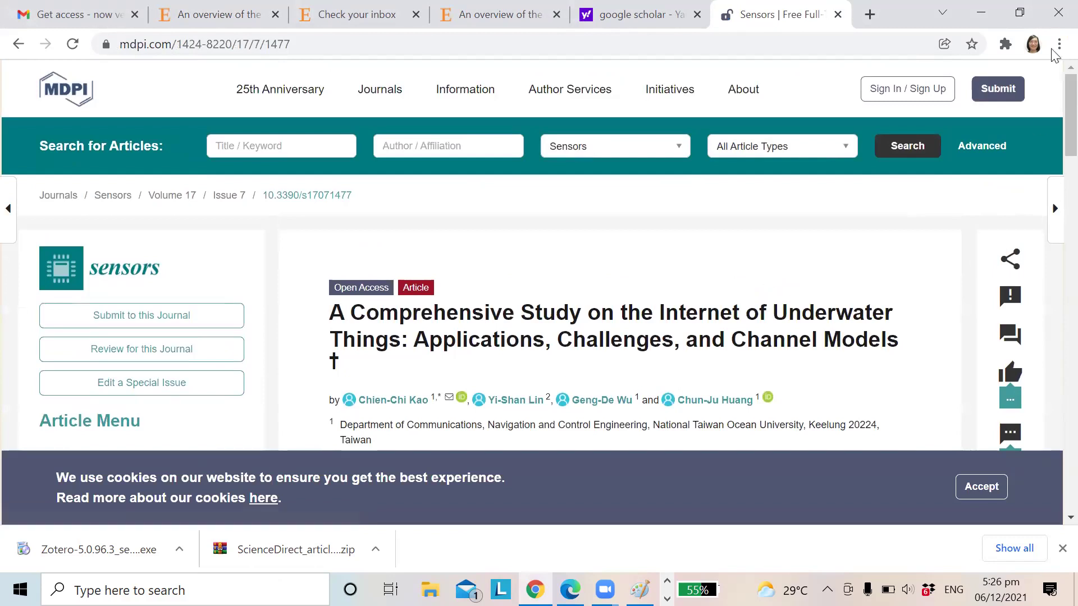
{"action": "left_click", "coordinate": [1006, 43]}
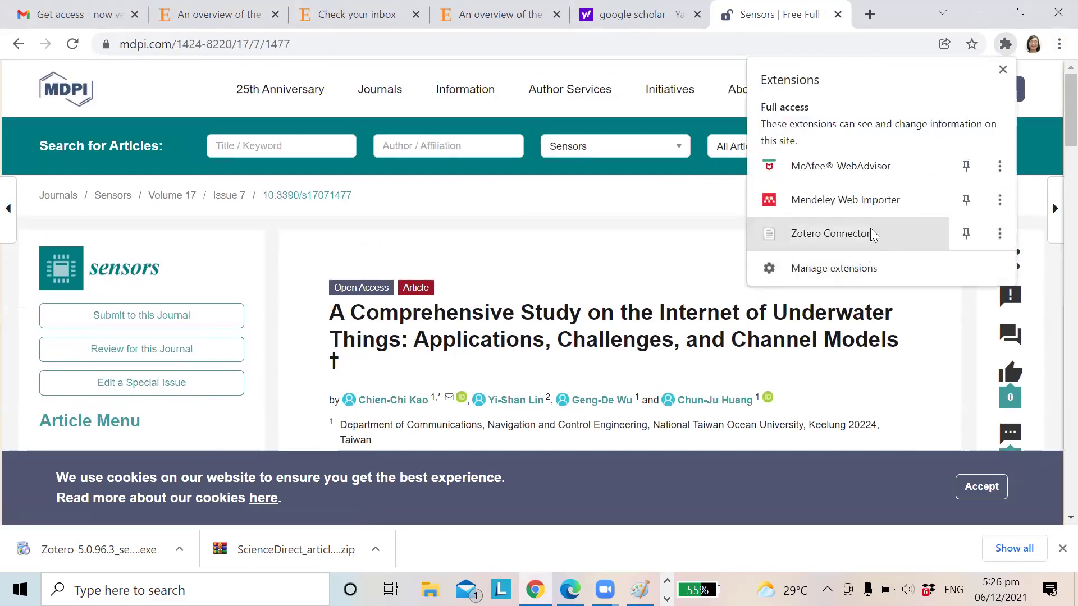
{"action": "left_click", "coordinate": [854, 233]}
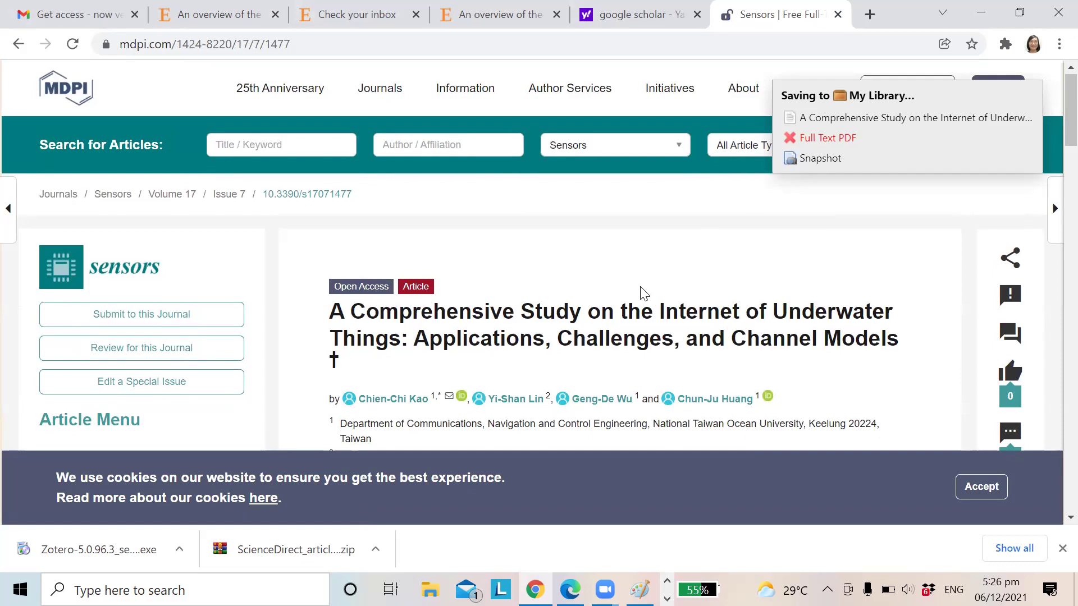
{"action": "scroll", "coordinate": [640, 287], "scroll_direction": "down", "scroll_amount": 8}
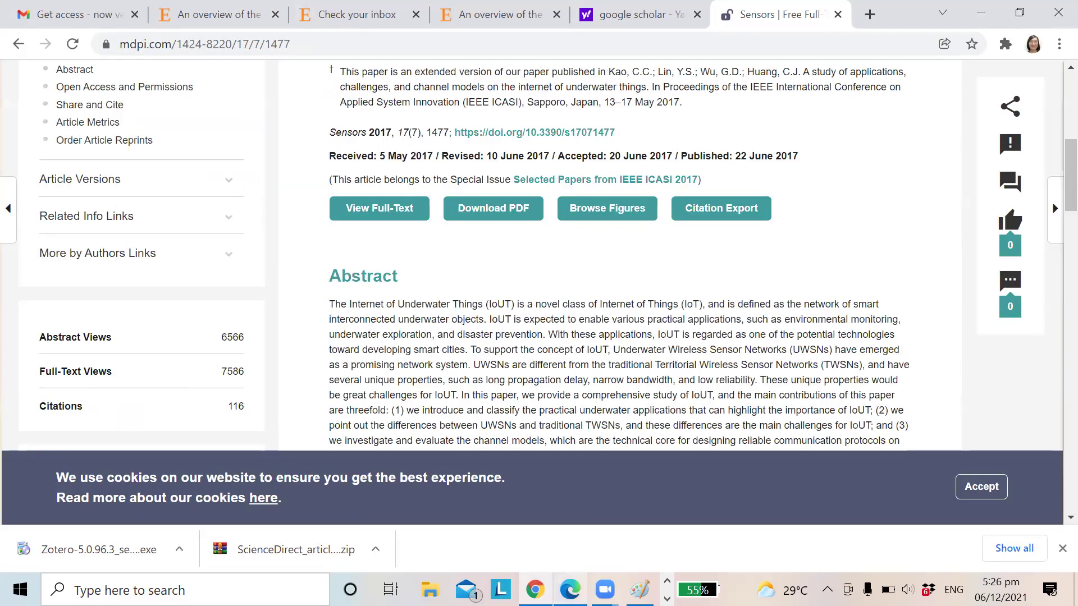
{"action": "key", "text": "alt+Tab"}
{"action": "key", "text": "Tab"}
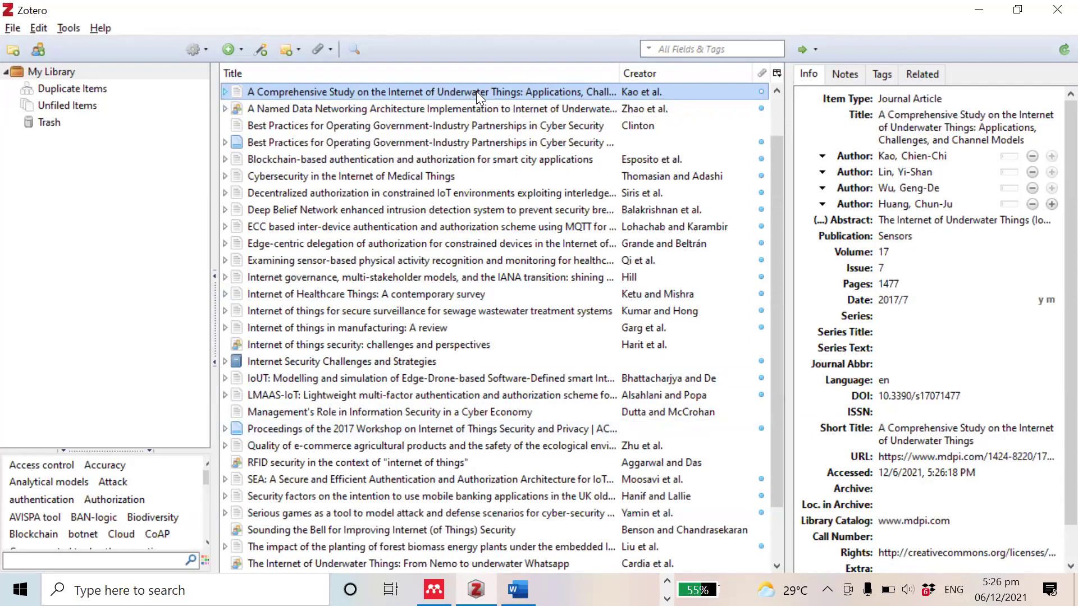
Step: Paste the Kao et al. bibliography entry below the Ketu and Mishra reference in Word
{"action": "left_click", "coordinate": [36, 28]}
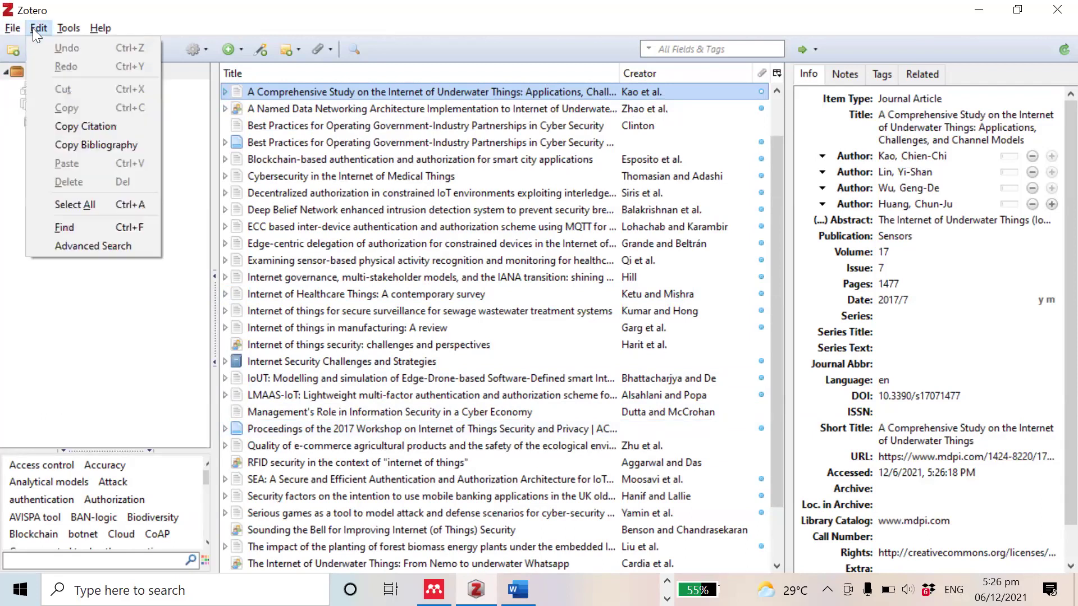
{"action": "left_click", "coordinate": [75, 144]}
{"action": "key", "text": "alt+Tab"}
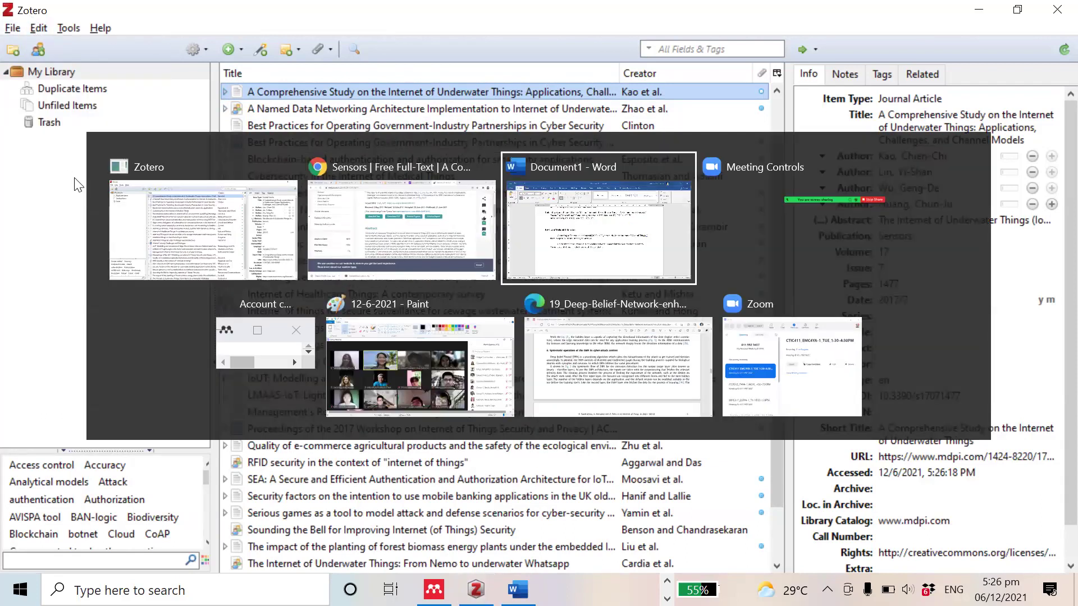
{"action": "scroll", "coordinate": [284, 389], "scroll_direction": "up", "scroll_amount": 3}
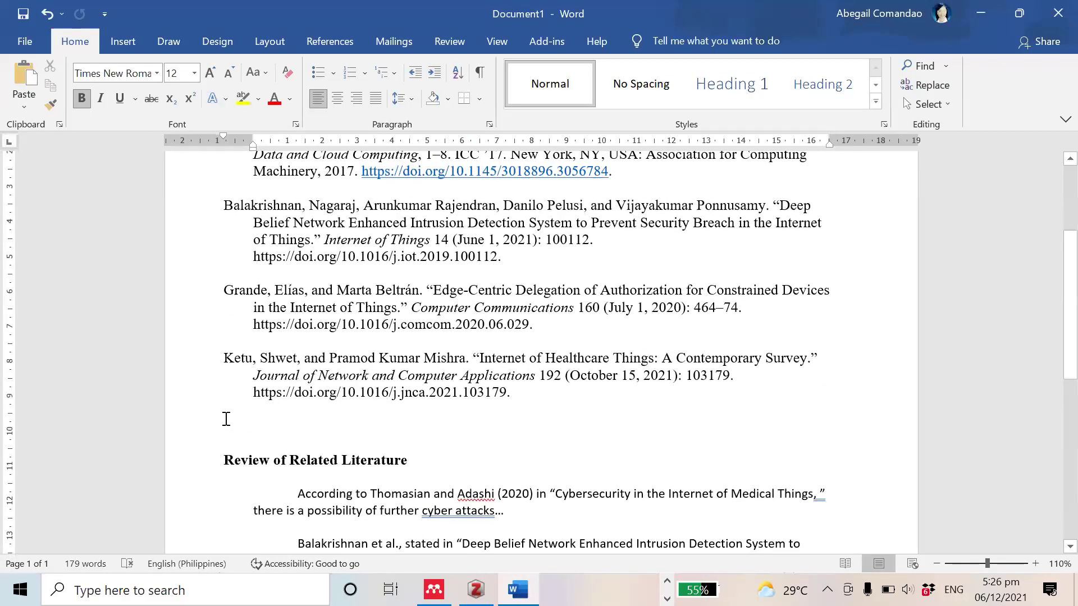
{"action": "left_click", "coordinate": [226, 419]}
{"action": "key", "text": "ctrl+v"}
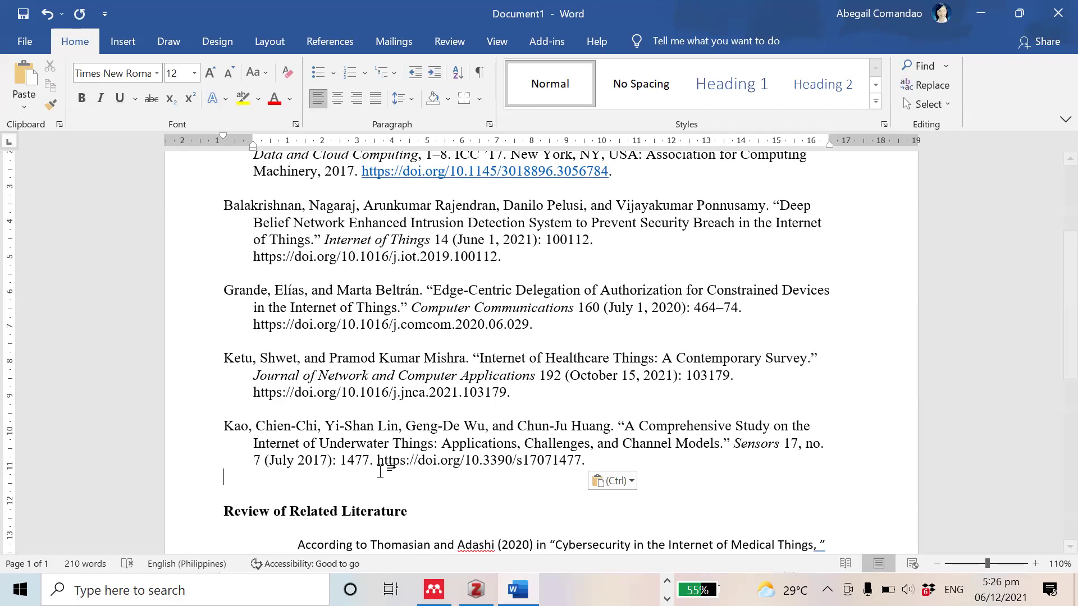
Step: Place the cursor on a new line below the Balakrishnan paragraph, then return to Zotero
{"action": "left_click_drag", "start_coordinate": [629, 426], "coordinate": [664, 467]}
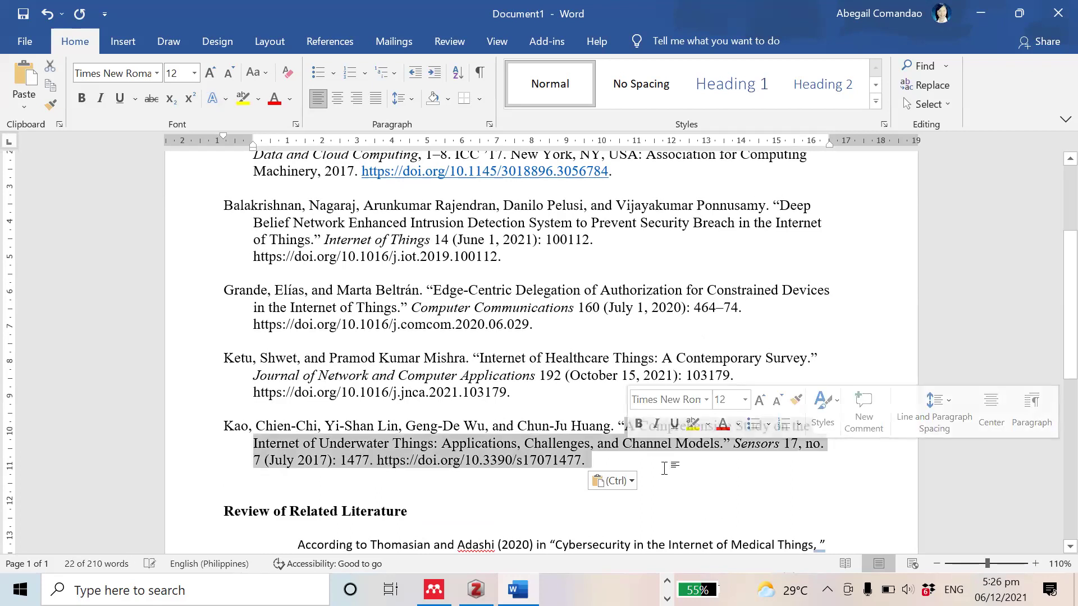
{"action": "left_click", "coordinate": [664, 467]}
{"action": "scroll", "coordinate": [436, 385], "scroll_direction": "down", "scroll_amount": 5}
{"action": "left_click", "coordinate": [299, 360]}
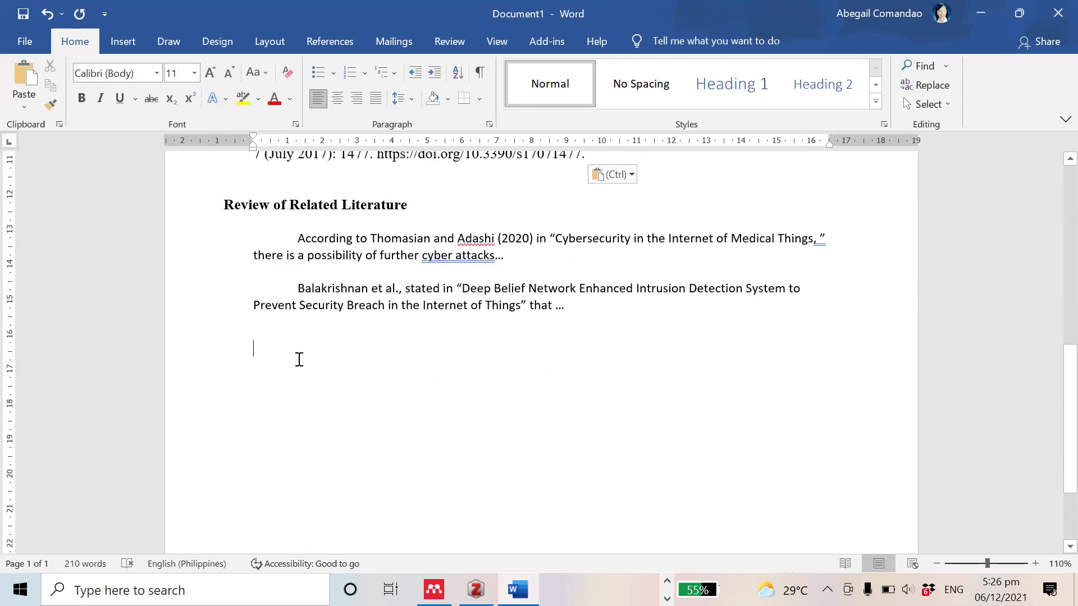
{"action": "key", "text": "alt+Tab"}
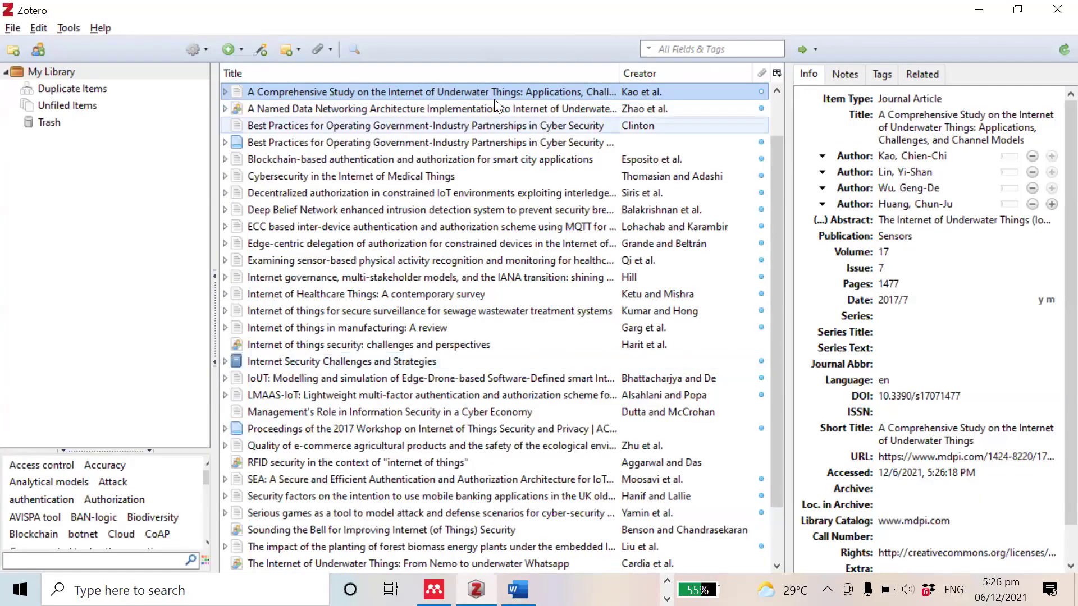
Step: Paste the Kao et al. citation and reword it to 'mentioned in' the title, followed by 'that'
{"action": "left_click", "coordinate": [45, 28]}
{"action": "left_click", "coordinate": [64, 126]}
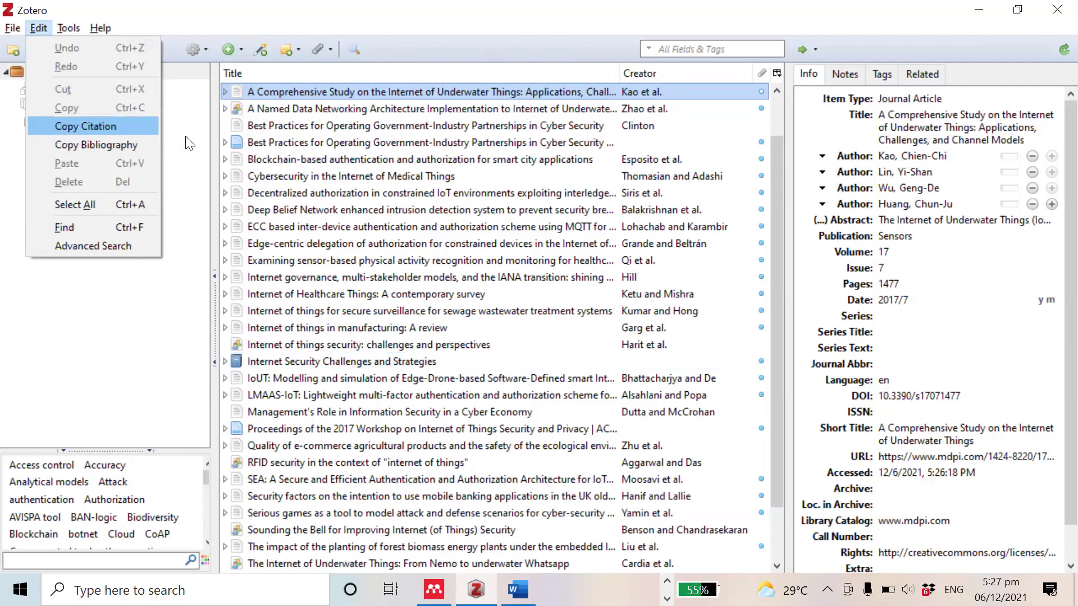
{"action": "key", "text": "alt+Tab"}
{"action": "key", "text": "ctrl+v"}
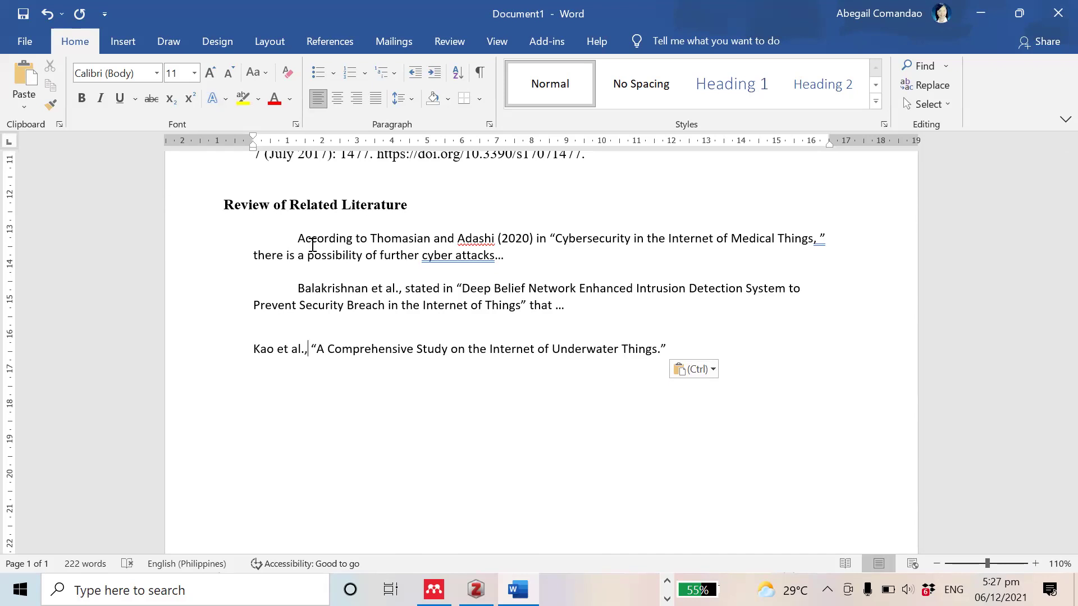
{"action": "type", "text": "mentioned in"}
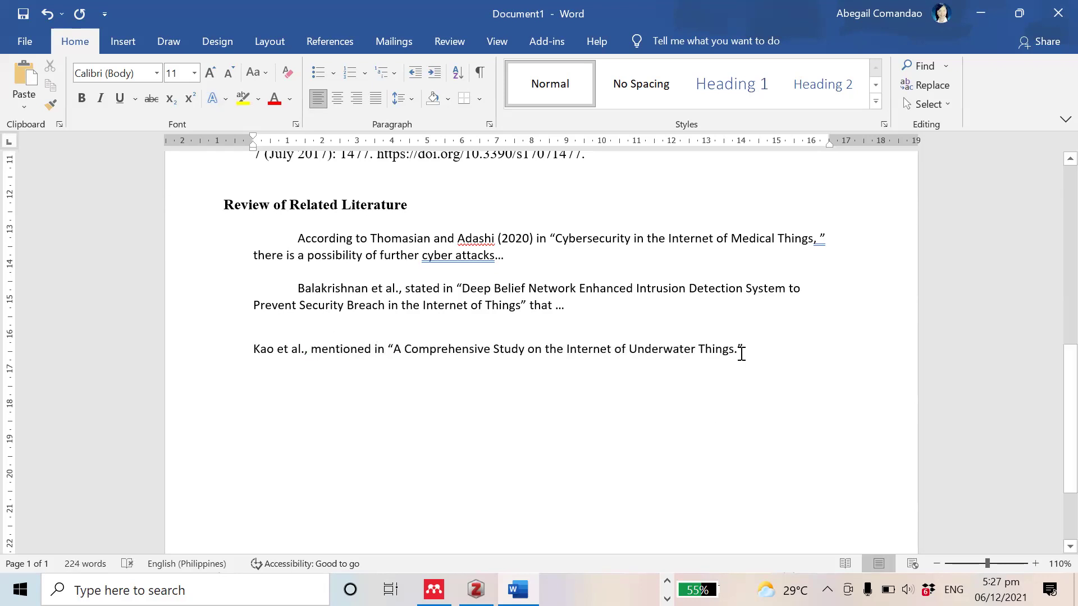
{"action": "key", "text": "BackSpace"}
{"action": "key", "text": "Right"}
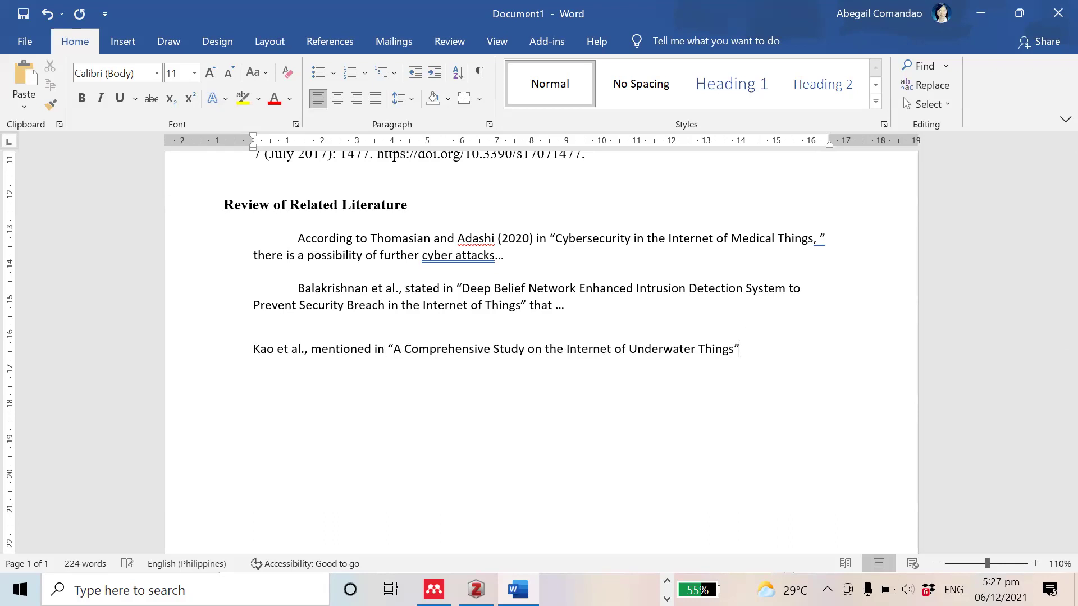
{"action": "type", "text": "that …"}
Step: Insert (2021) after Kao et al., and indent the paragraph's first line
{"action": "left_click", "coordinate": [305, 349]}
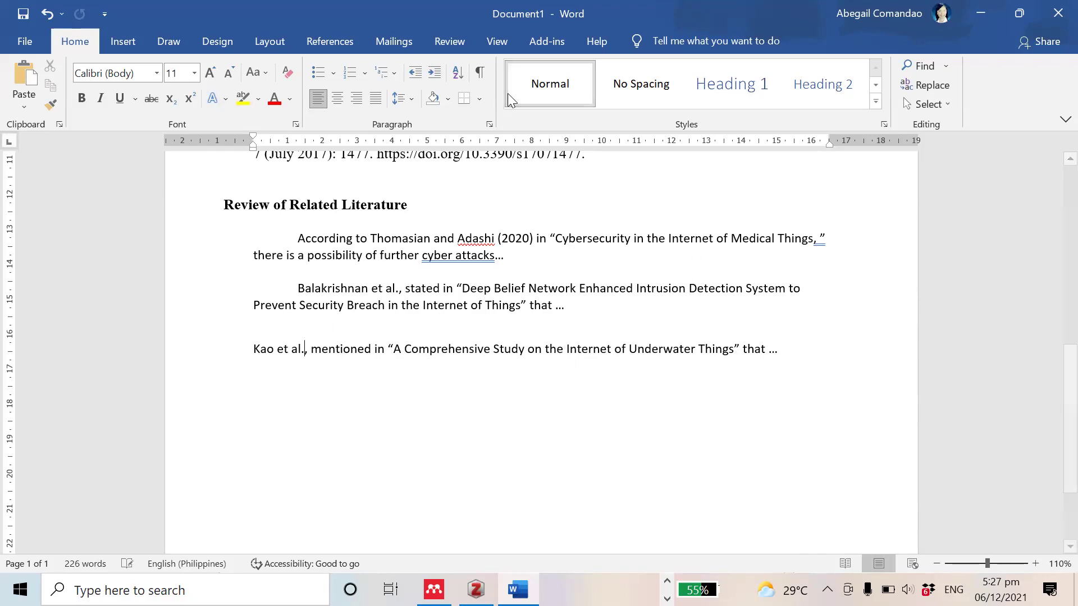
{"action": "key", "text": "Right"}
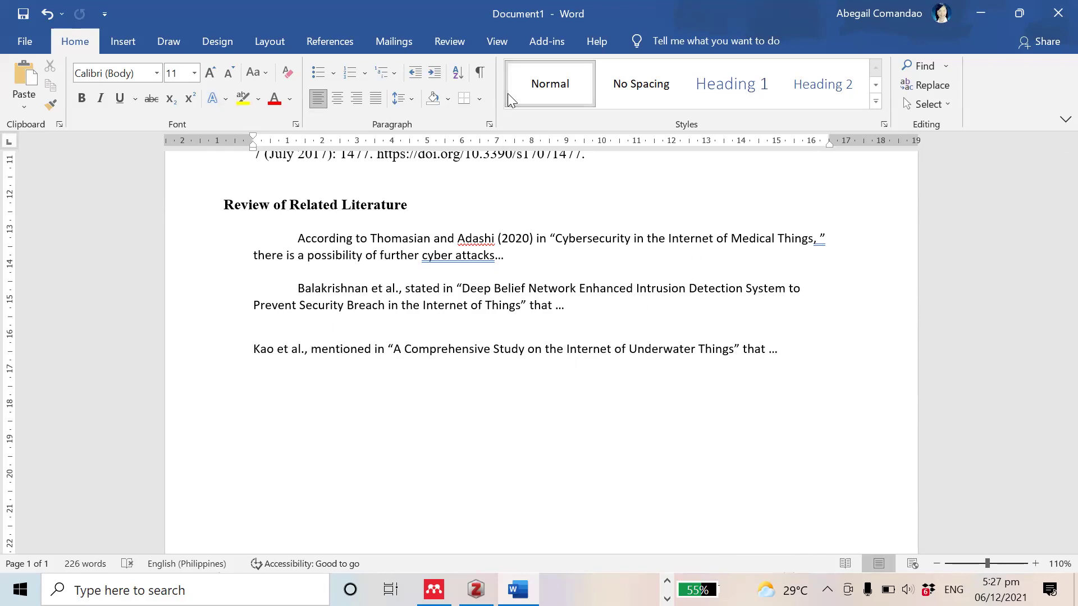
{"action": "type", "text": "(20"}
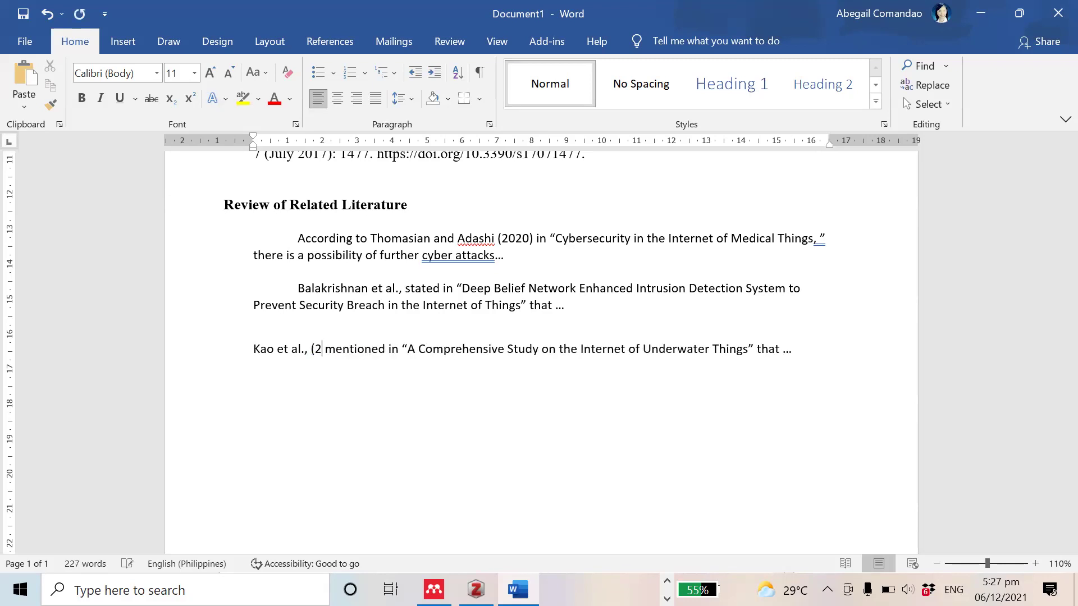
{"action": "type", "text": "21"}
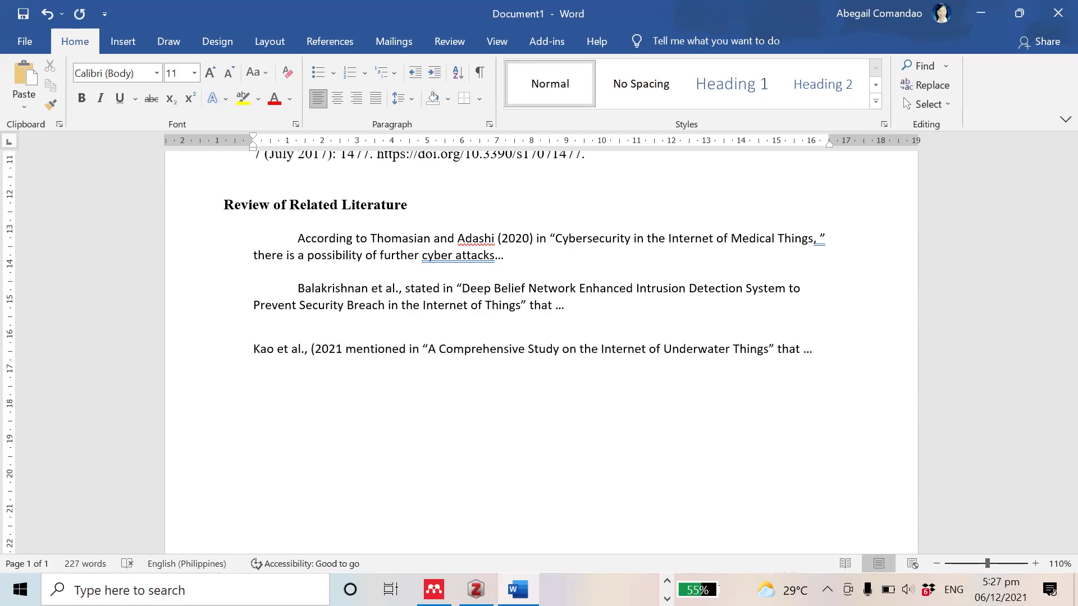
{"action": "type", "text": ")"}
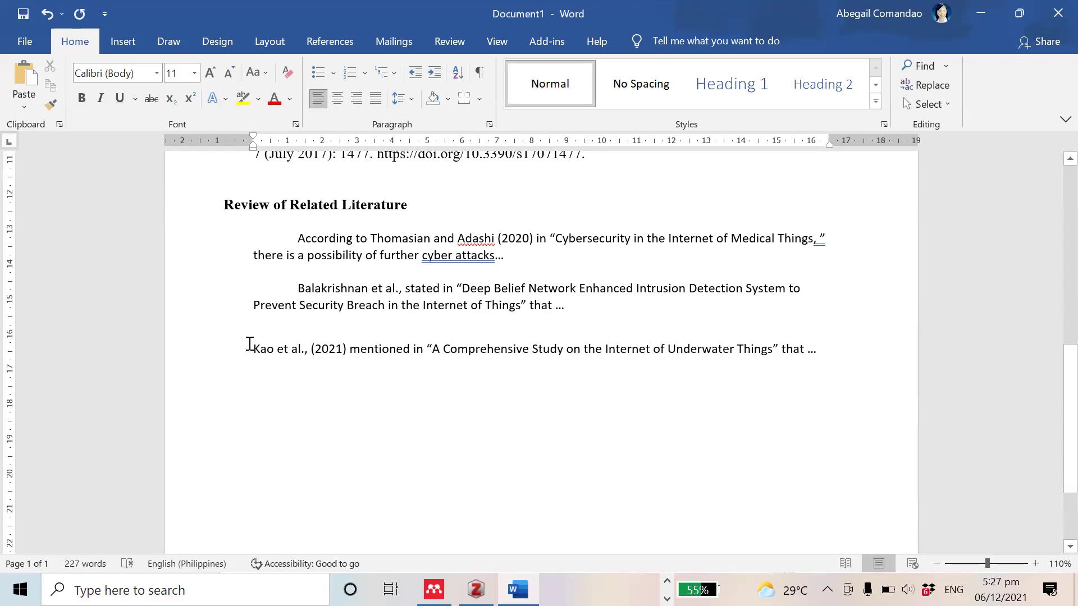
{"action": "key", "text": "Tab"}
{"action": "key", "text": "ctrl+End"}
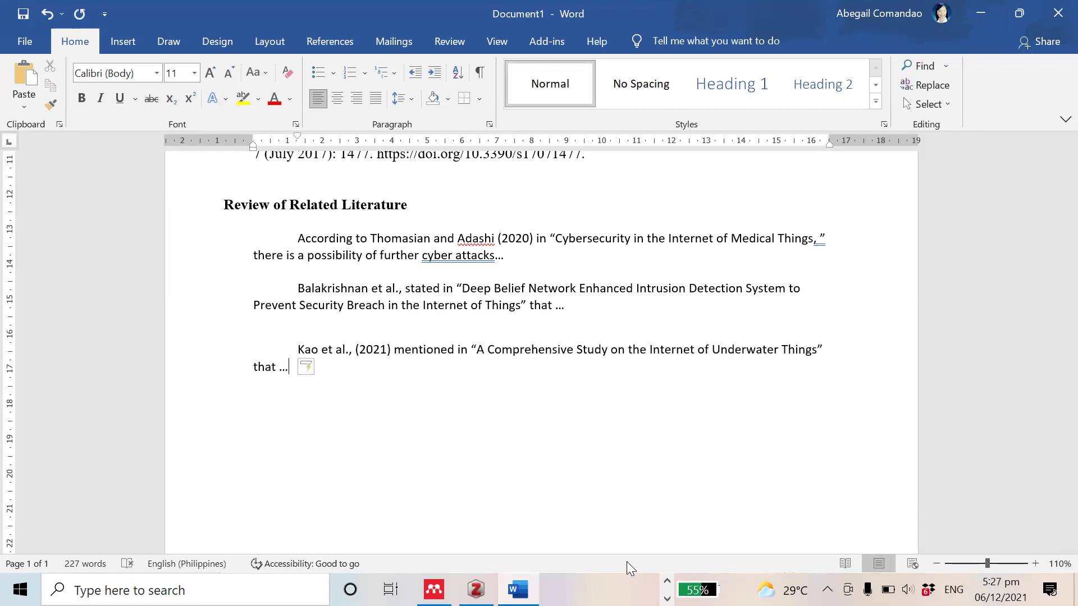
{"action": "key", "text": "alt+Tab"}
{"action": "key", "text": "alt+Tab"}
Step: Check the Kao et al. Zotero entry against its MDPI Sensors article page, then return to Word
{"action": "key", "text": "Tab"}
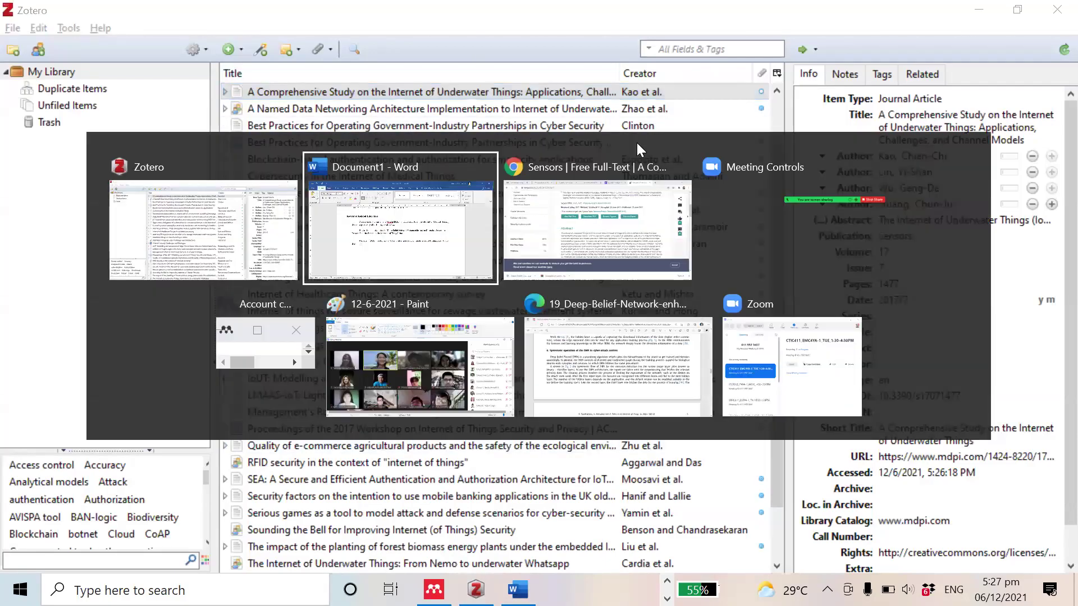
{"action": "scroll", "coordinate": [478, 121], "scroll_direction": "up", "scroll_amount": 7}
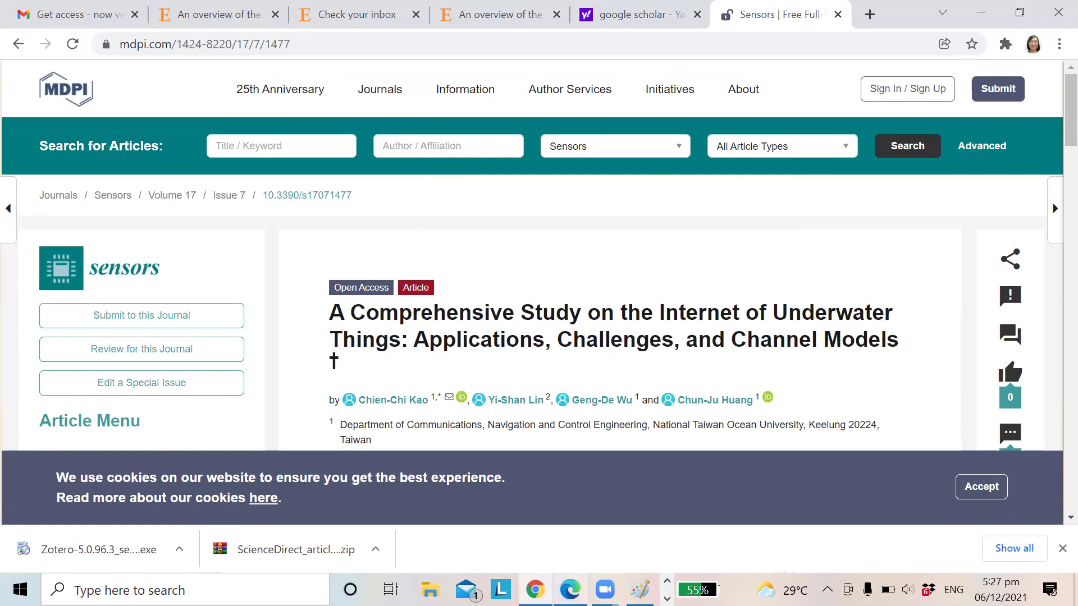
{"action": "key", "text": "alt+Tab"}
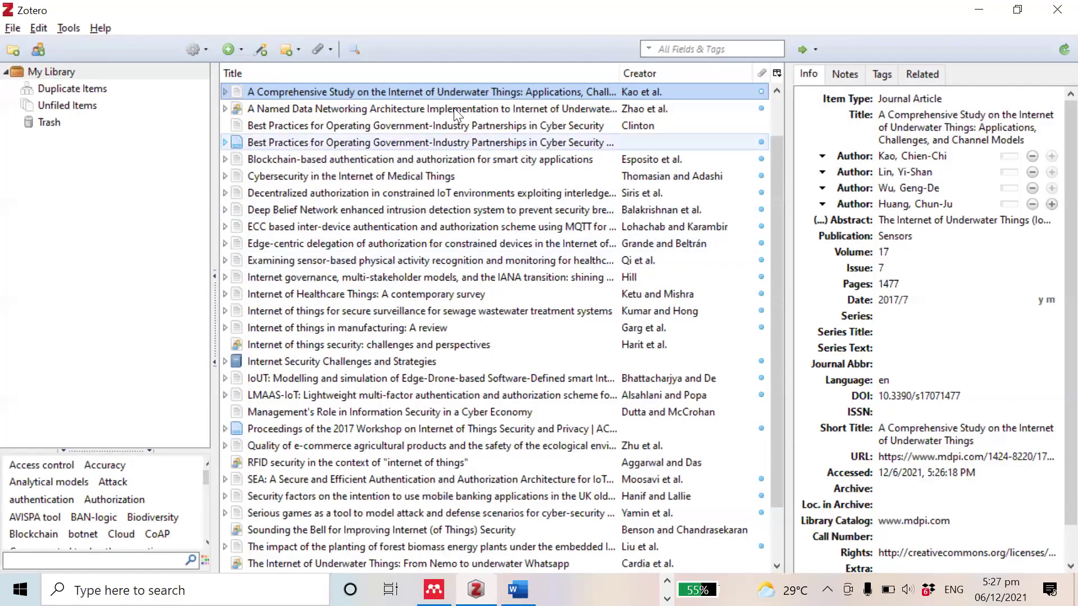
{"action": "left_click", "coordinate": [1017, 9]}
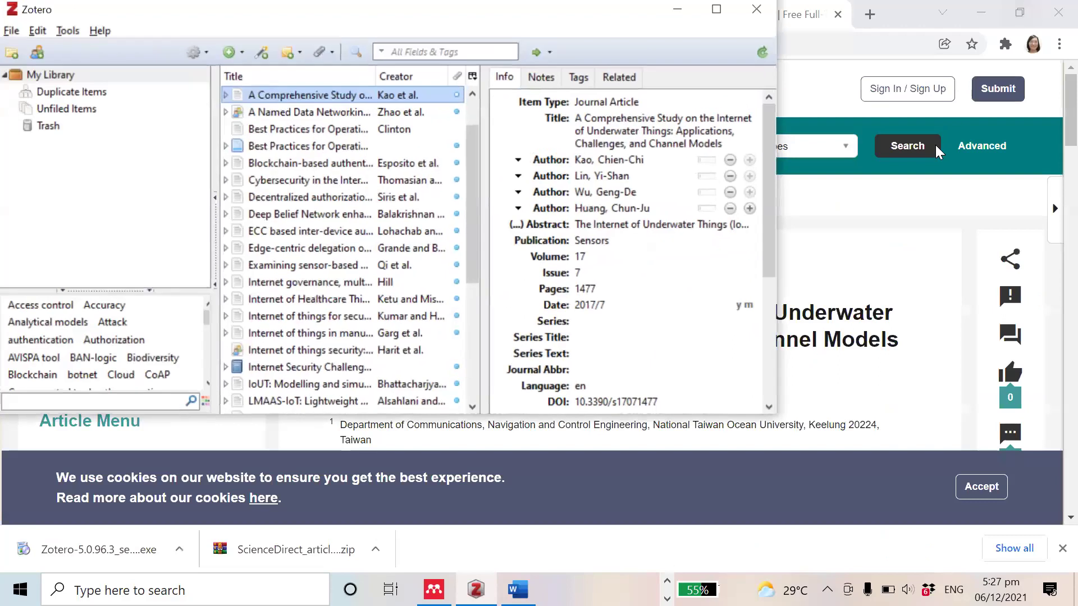
{"action": "left_click", "coordinate": [879, 242]}
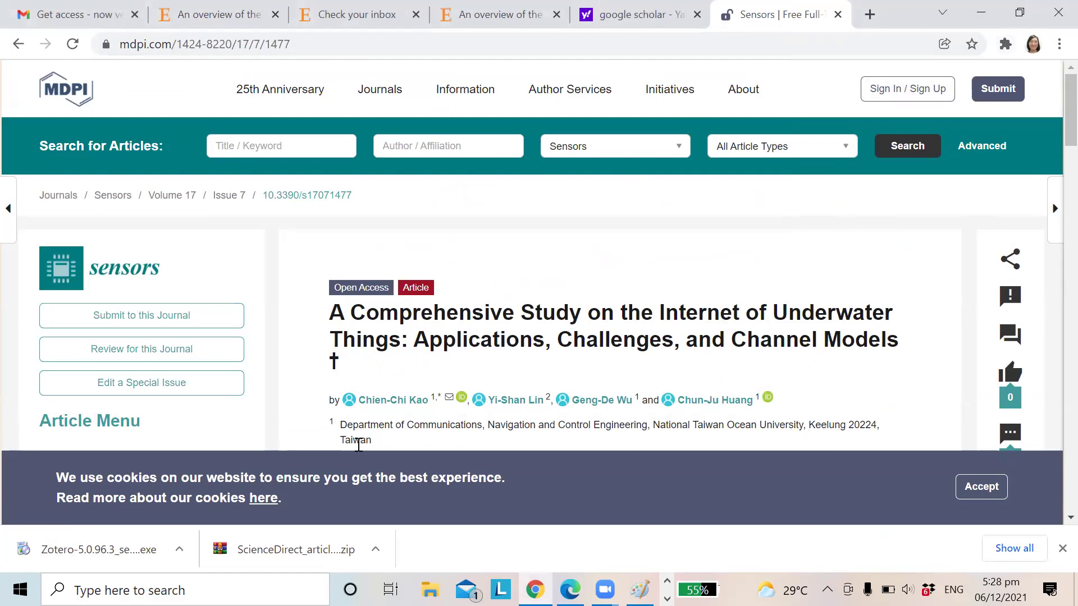
{"action": "key", "text": "alt+Tab"}
{"action": "key", "text": "Tab"}
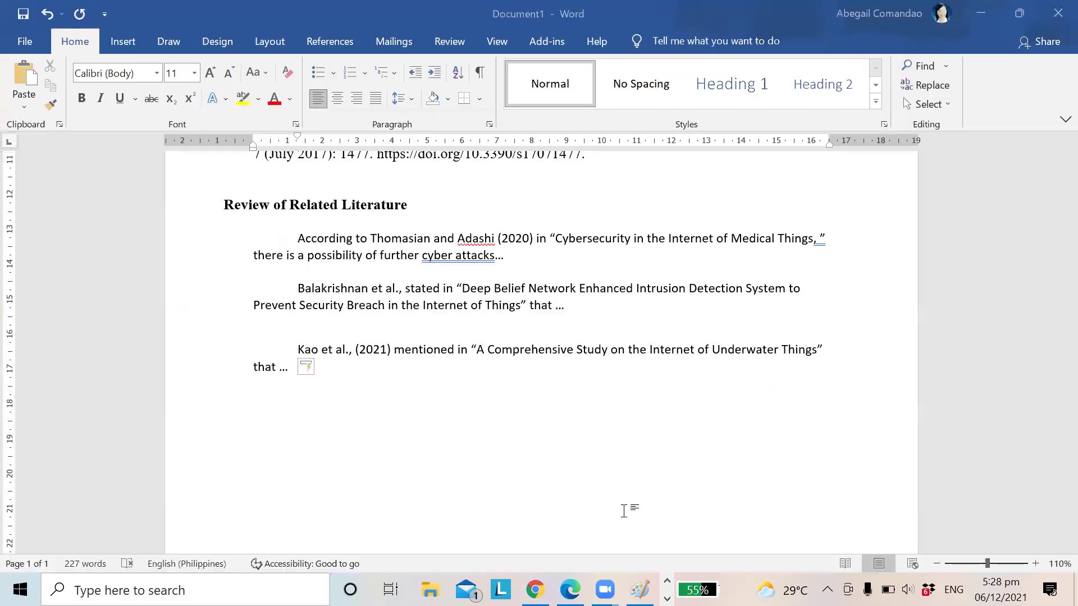
{"action": "scroll", "coordinate": [365, 320], "scroll_direction": "up", "scroll_amount": 8}
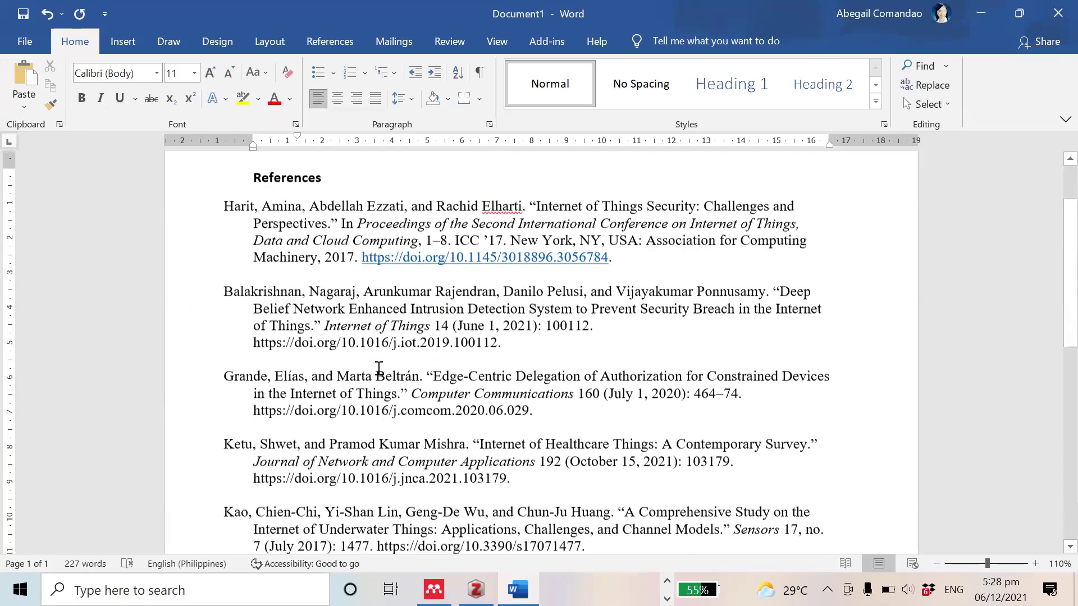
{"action": "left_click", "coordinate": [254, 177]}
{"action": "left_click", "coordinate": [302, 215]}
{"action": "double_click", "coordinate": [264, 181]}
{"action": "left_click", "coordinate": [357, 249]}
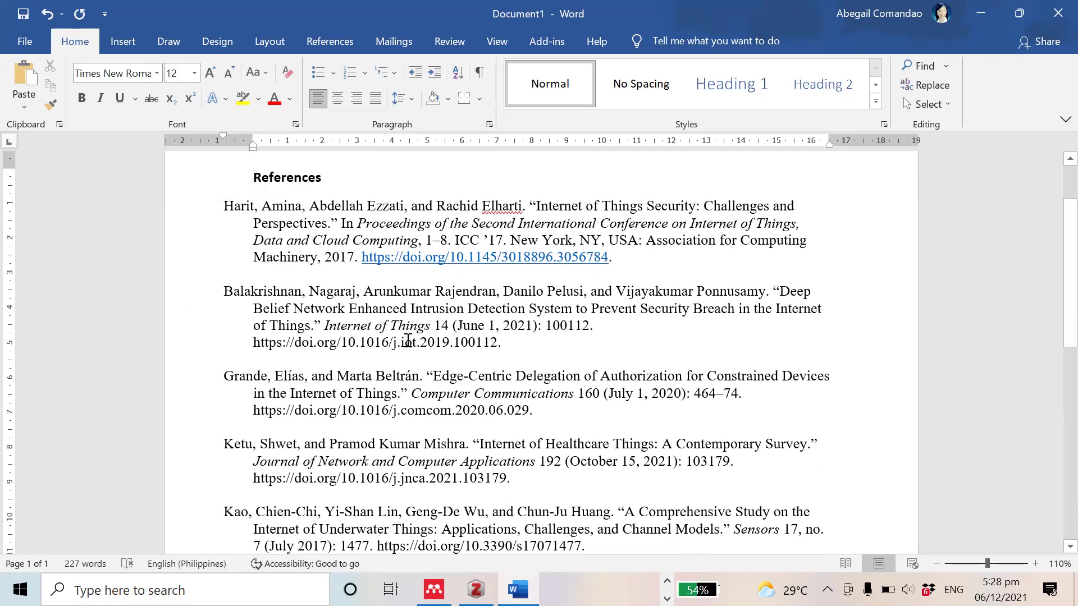
{"action": "scroll", "coordinate": [408, 341], "scroll_direction": "down", "scroll_amount": 10}
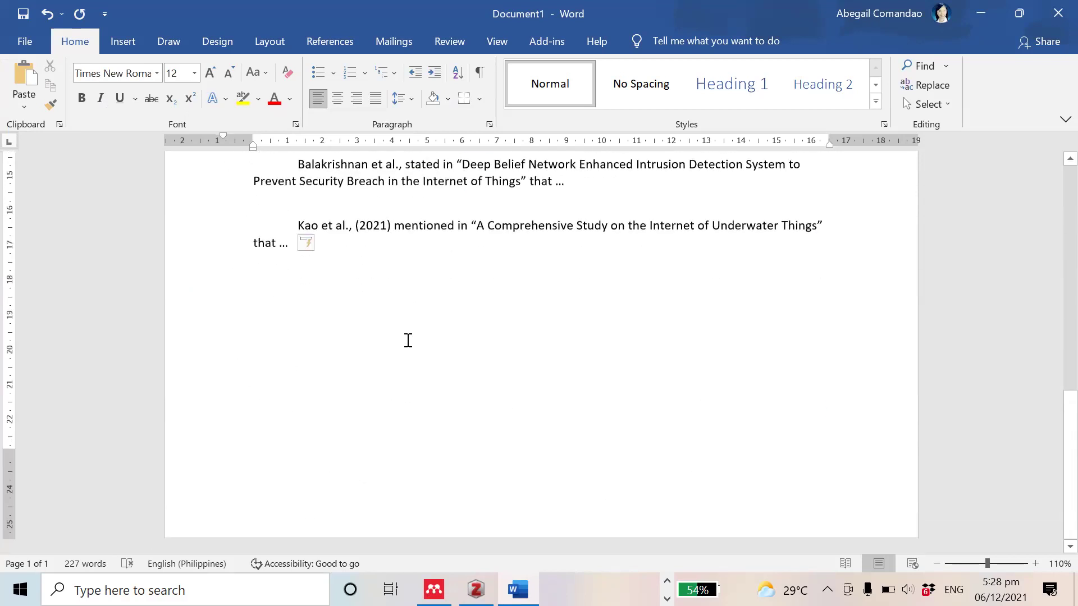
{"action": "scroll", "coordinate": [408, 341], "scroll_direction": "up", "scroll_amount": 10}
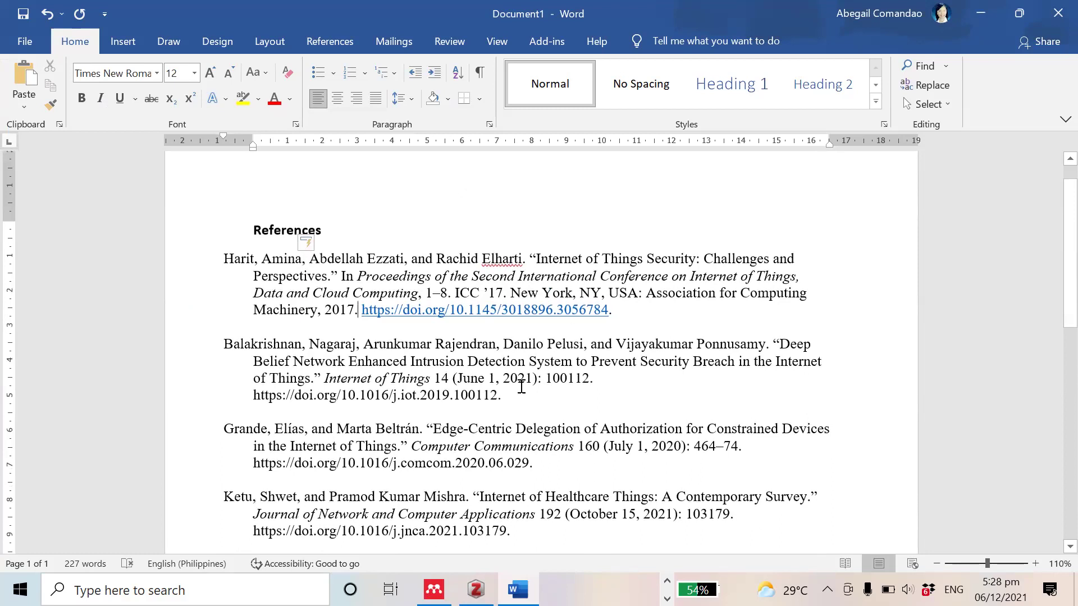